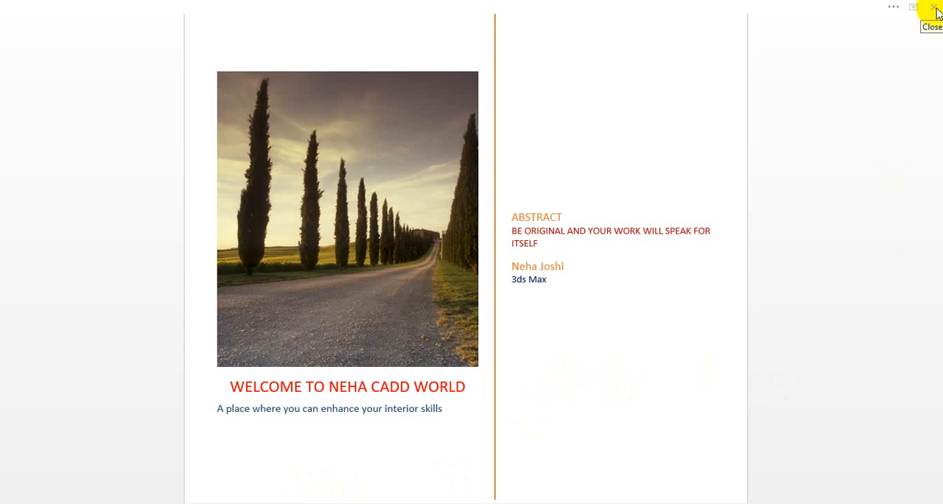
Close the welcome document, switch to 3ds Max, and activate the Top, Front, Left and Perspective viewports in turn.
{"action": "left_click", "coordinate": [936, 8]}
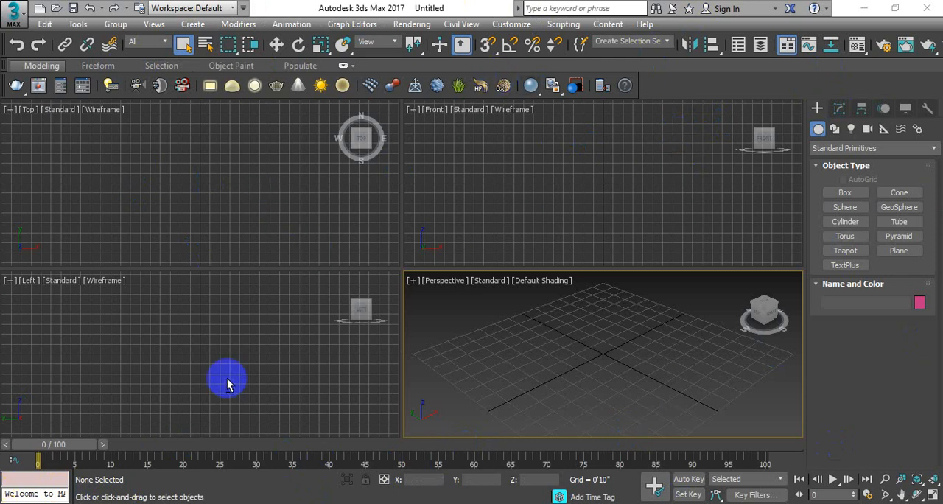
{"action": "left_click", "coordinate": [249, 171]}
{"action": "left_click", "coordinate": [534, 177]}
{"action": "left_click", "coordinate": [282, 342]}
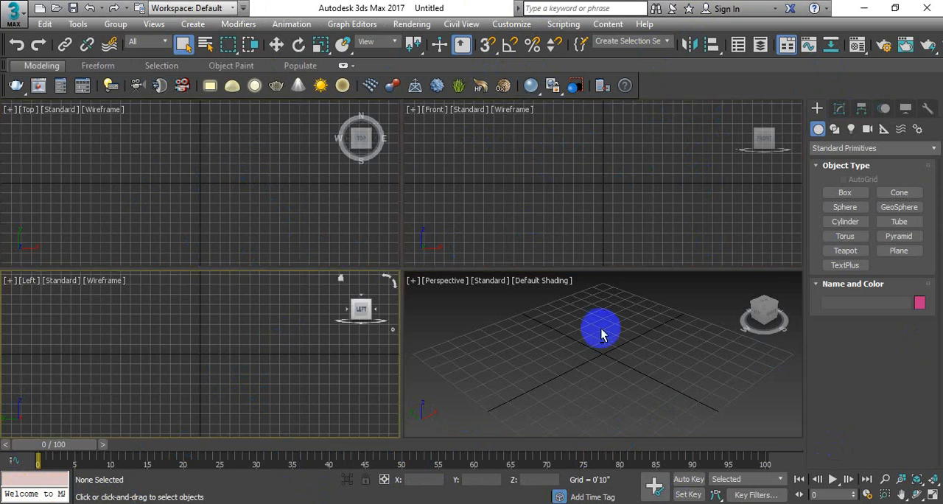
{"action": "left_click", "coordinate": [603, 335]}
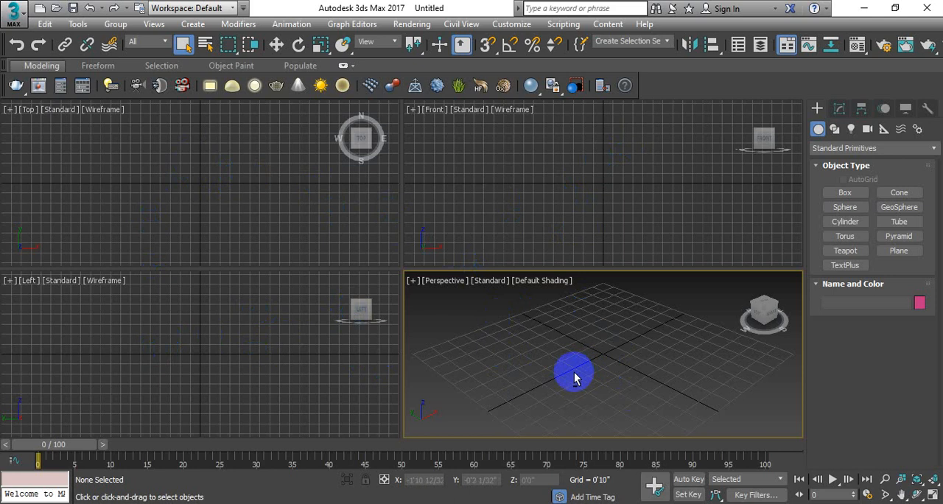
{"action": "left_click", "coordinate": [15, 15]}
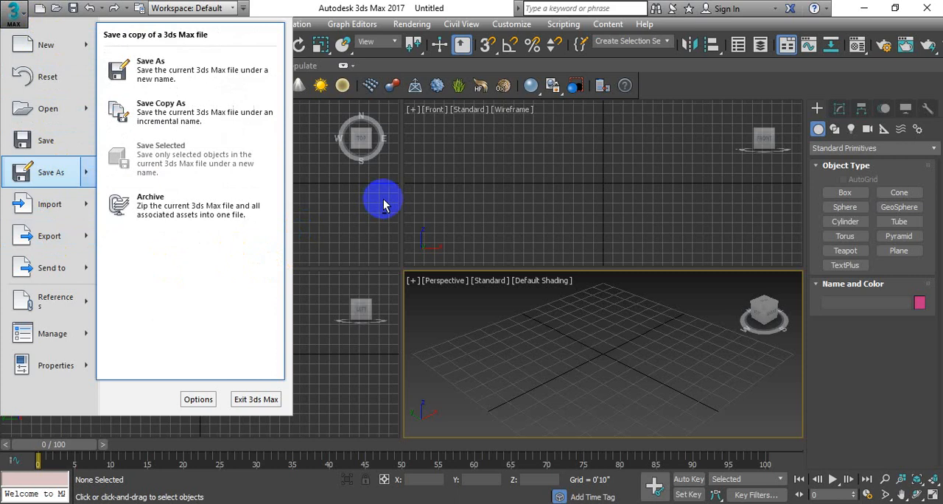
{"action": "left_click", "coordinate": [287, 206]}
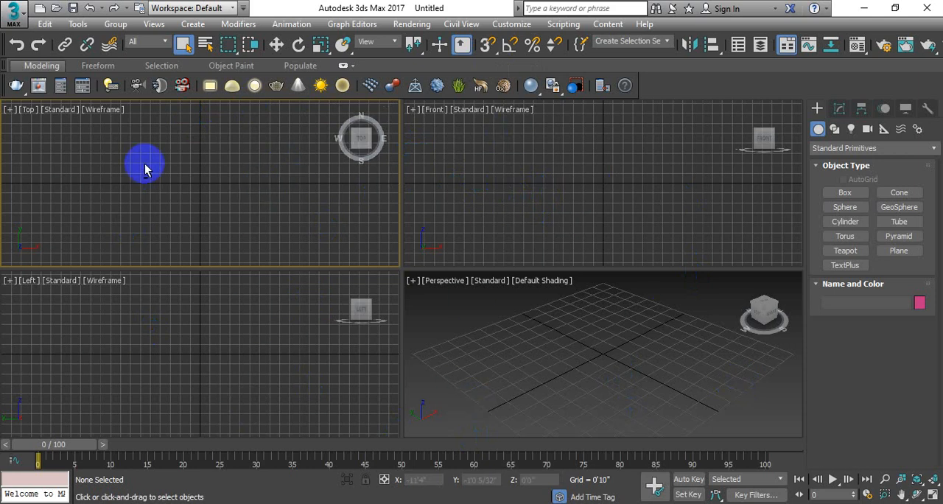
Turn on viewport clipping for the Top viewport and check its view options.
{"action": "left_click", "coordinate": [27, 113]}
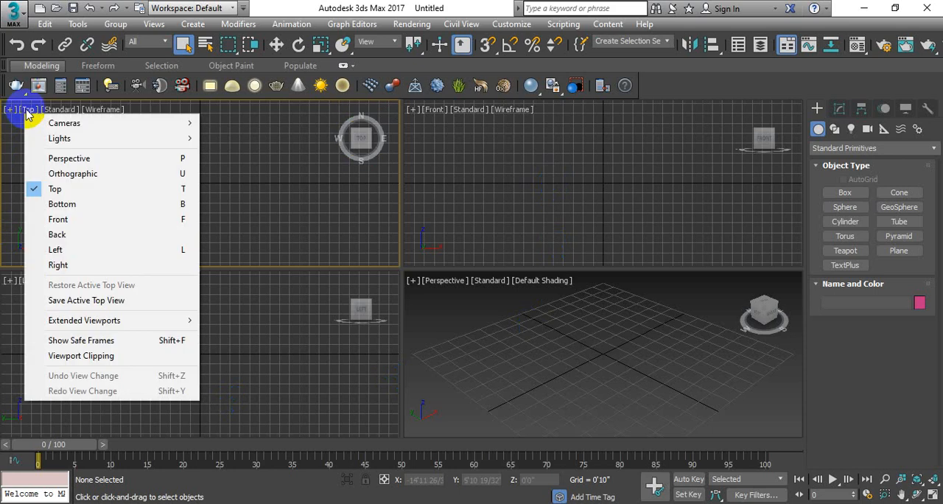
{"action": "left_click", "coordinate": [108, 356]}
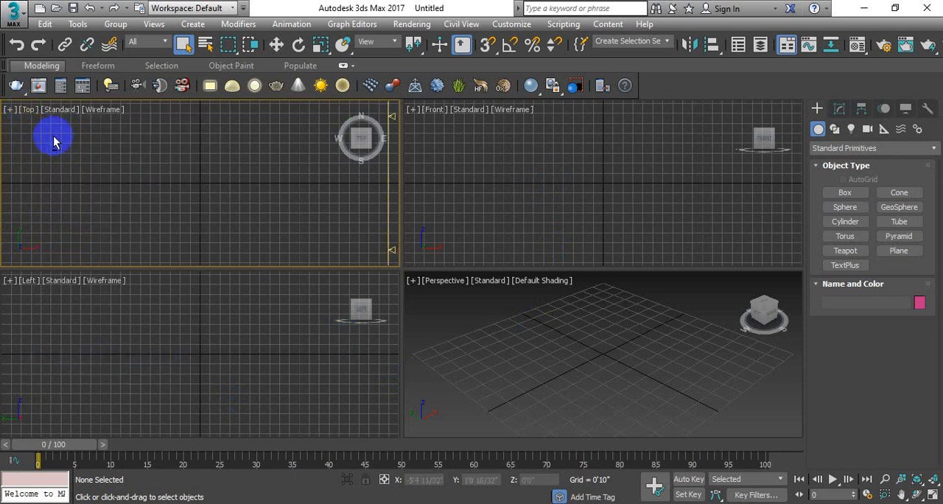
{"action": "left_click", "coordinate": [29, 110]}
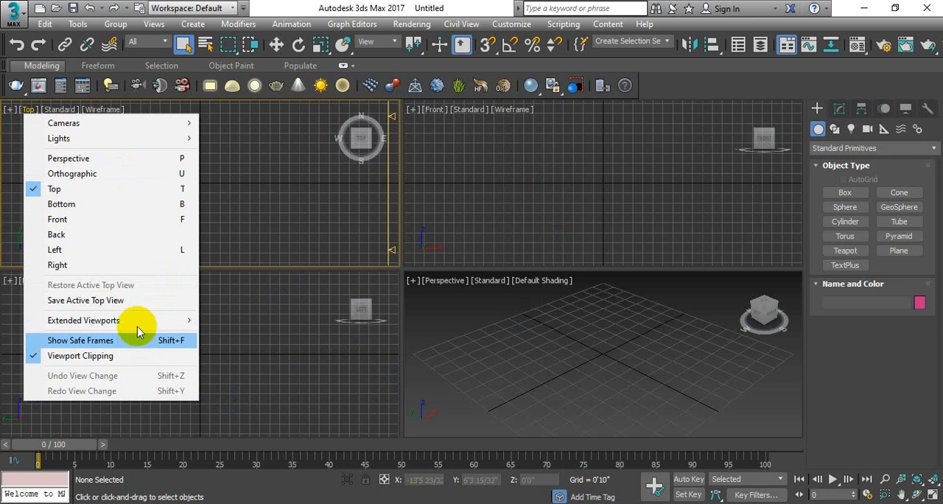
Change the viewport layout to one large Top view with Front, Left and Perspective stacked beside it.
{"action": "left_click", "coordinate": [58, 109]}
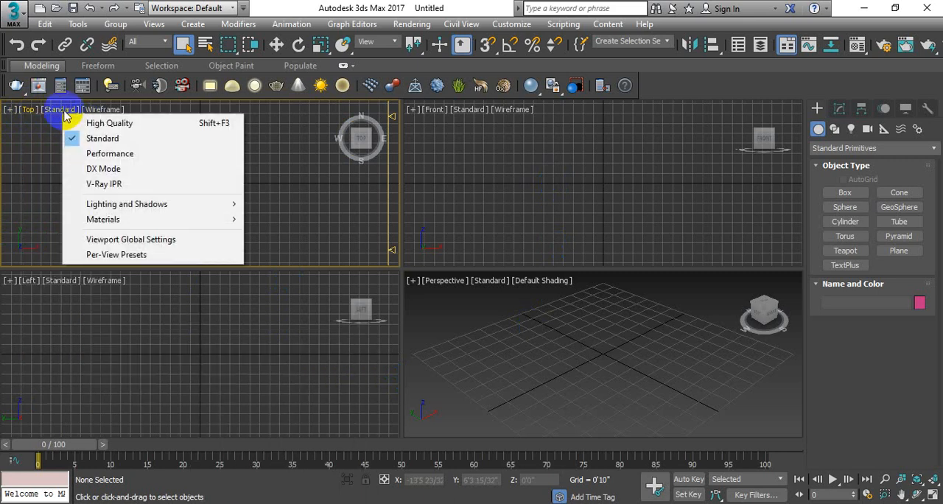
{"action": "left_click", "coordinate": [134, 240]}
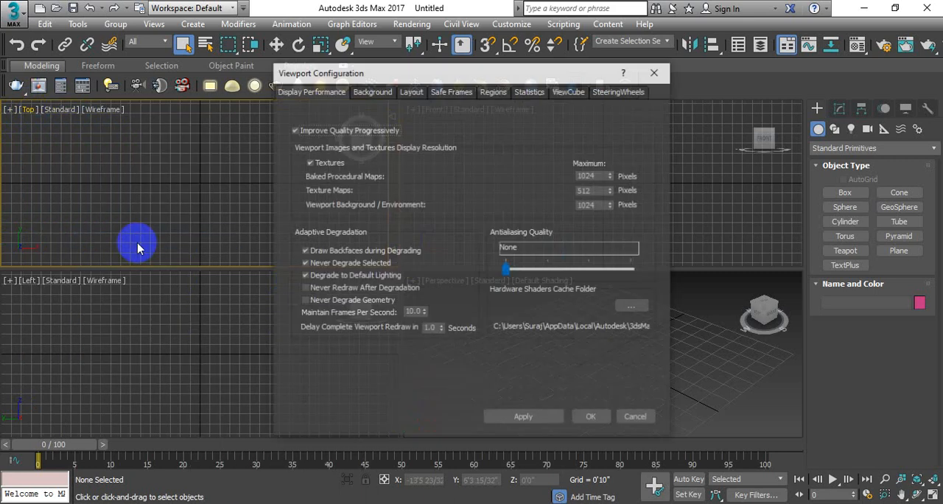
{"action": "left_click", "coordinate": [411, 91]}
{"action": "left_click_drag", "start_coordinate": [437, 76], "coordinate": [420, 47]}
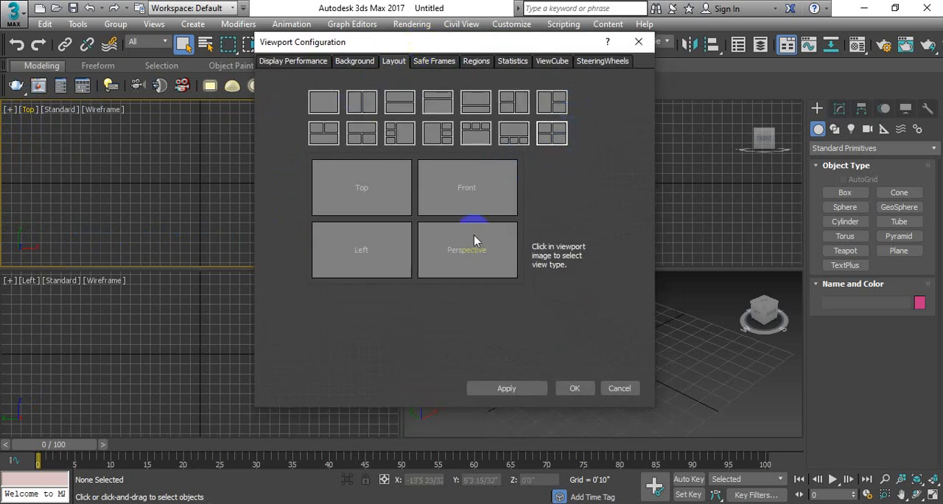
{"action": "left_click", "coordinate": [434, 133]}
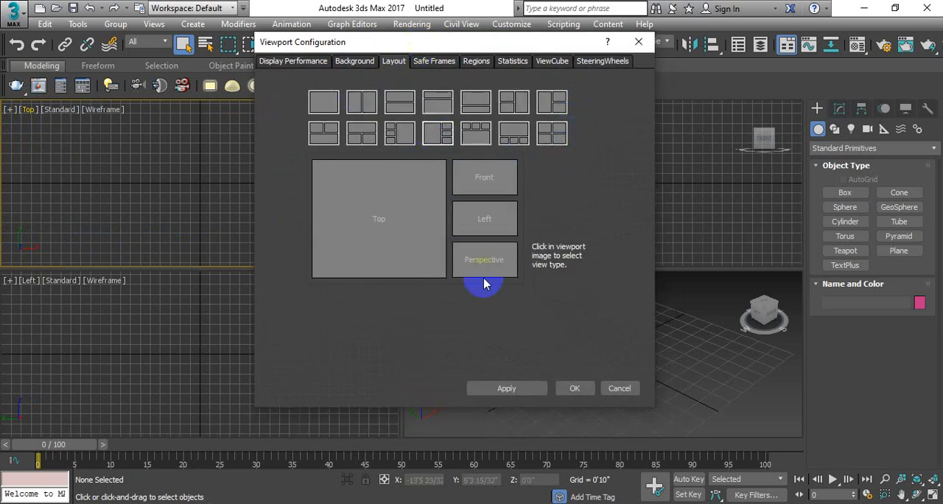
{"action": "left_click", "coordinate": [515, 390]}
{"action": "left_click", "coordinate": [574, 389]}
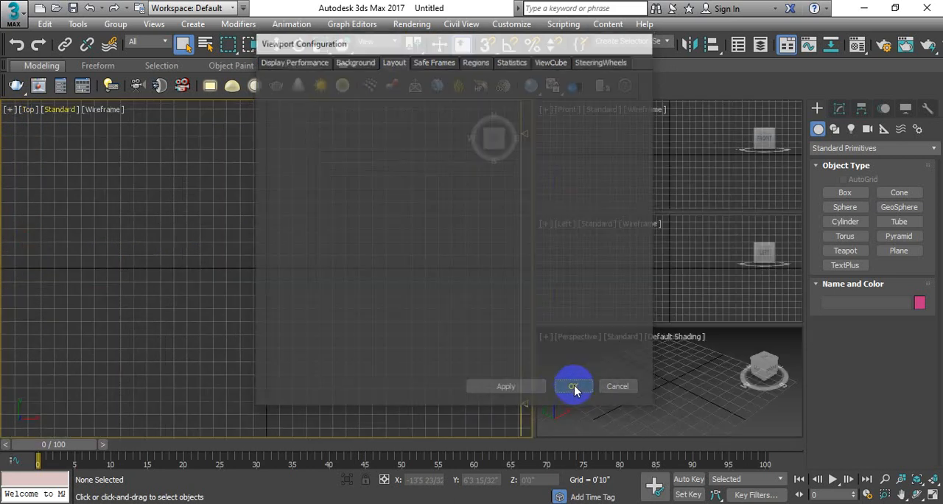
Turn off viewport clipping in the Top viewport and activate the Front, Left and Perspective viewports in turn.
{"action": "left_click", "coordinate": [28, 109]}
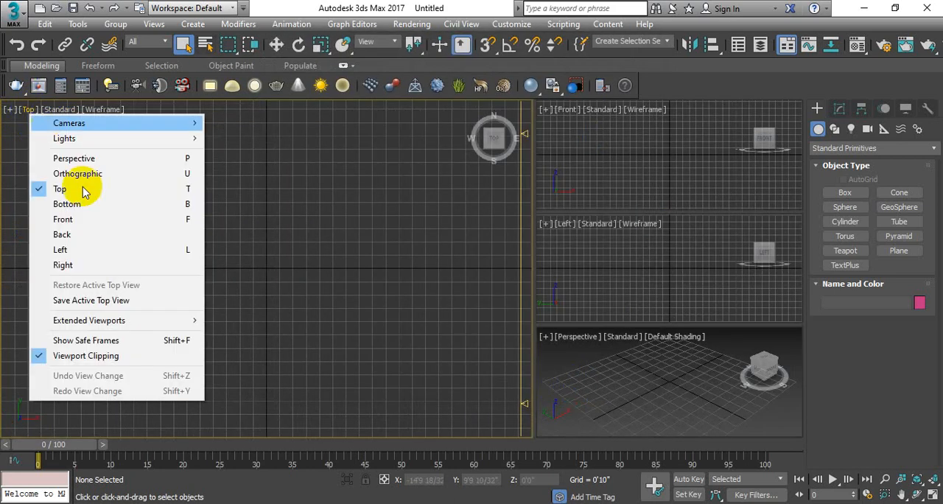
{"action": "left_click", "coordinate": [92, 356]}
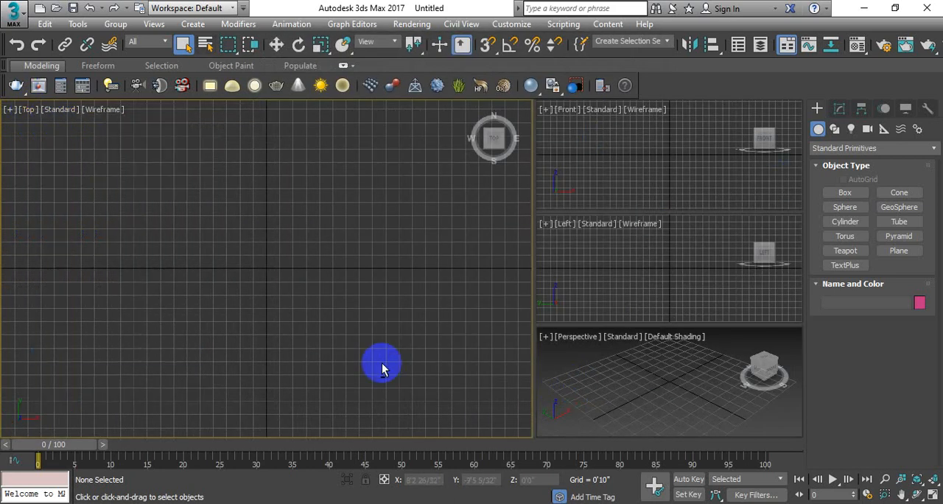
{"action": "left_click", "coordinate": [642, 140]}
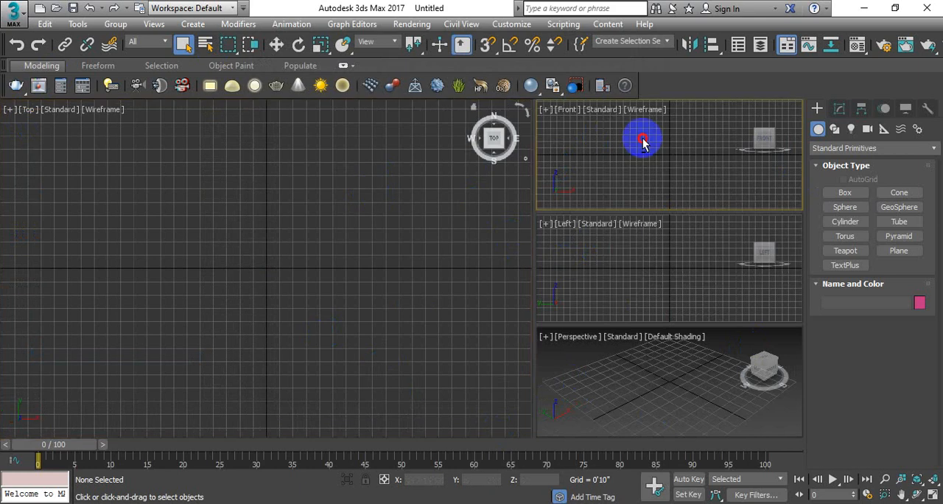
{"action": "left_click", "coordinate": [667, 283]}
{"action": "left_click", "coordinate": [666, 390]}
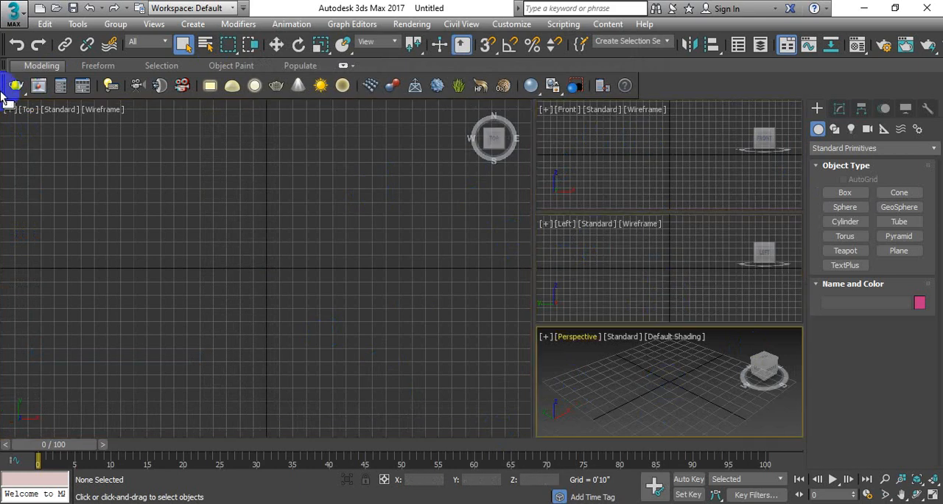
Set the viewport layout back to four equal Top, Front, Left and Perspective views.
{"action": "left_click", "coordinate": [62, 110]}
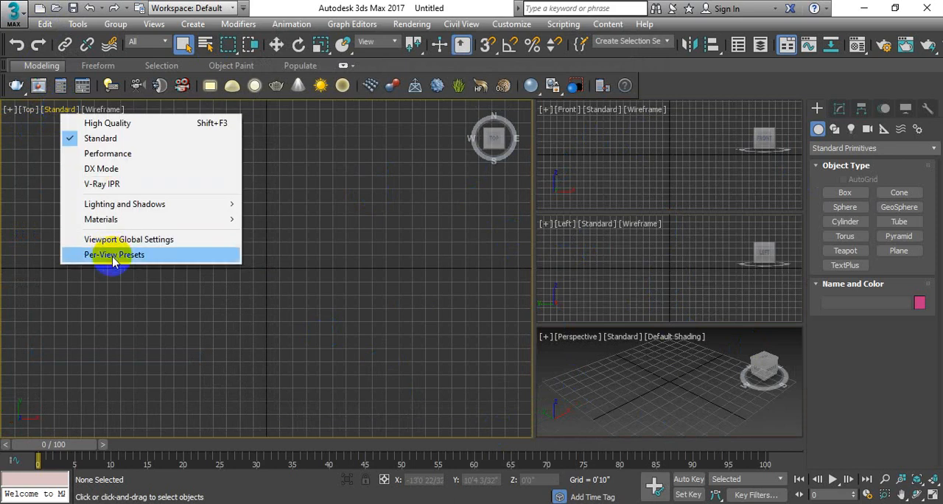
{"action": "left_click", "coordinate": [127, 239]}
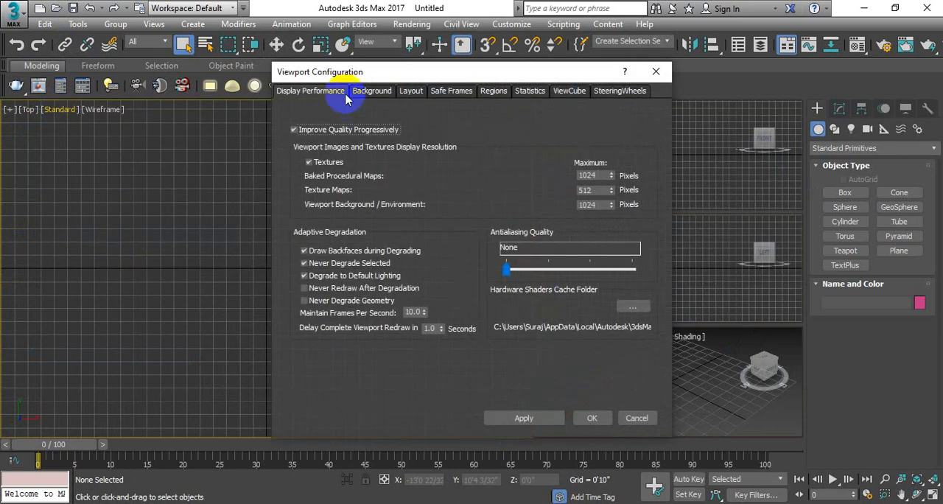
{"action": "left_click", "coordinate": [410, 92]}
{"action": "left_click", "coordinate": [569, 163]}
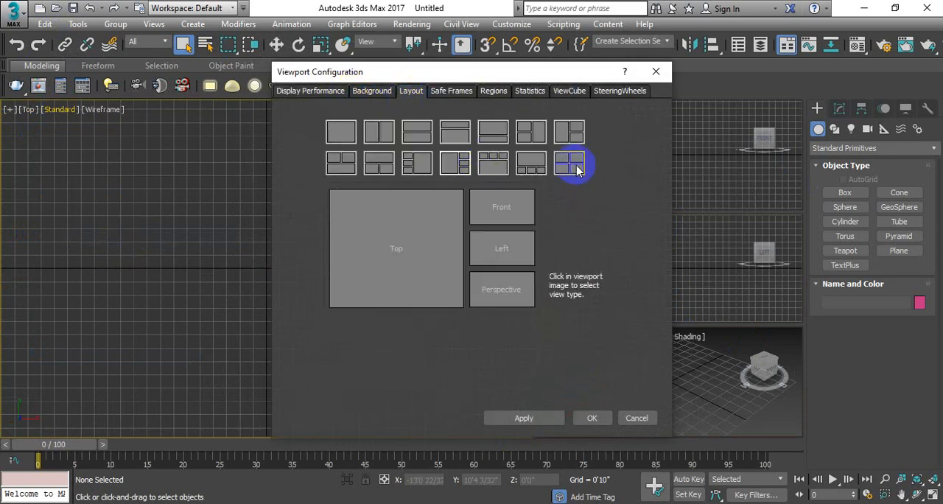
{"action": "left_click", "coordinate": [521, 417]}
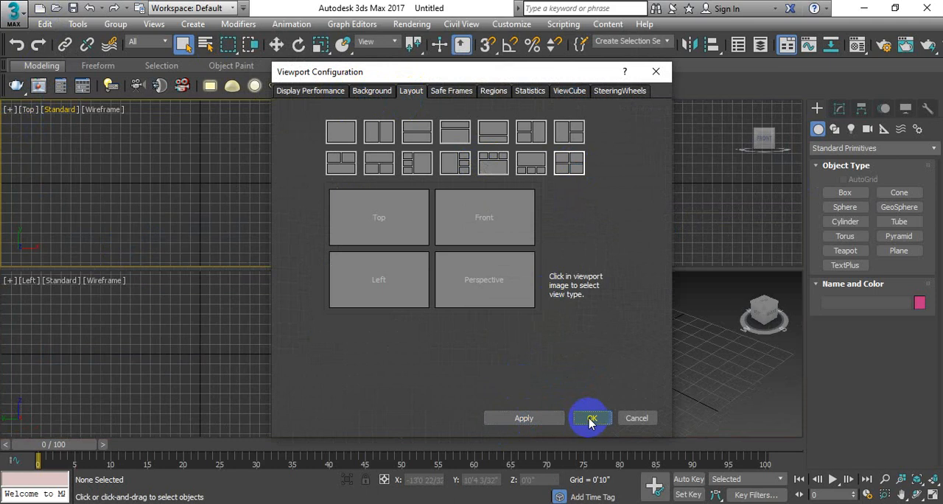
{"action": "left_click", "coordinate": [592, 417]}
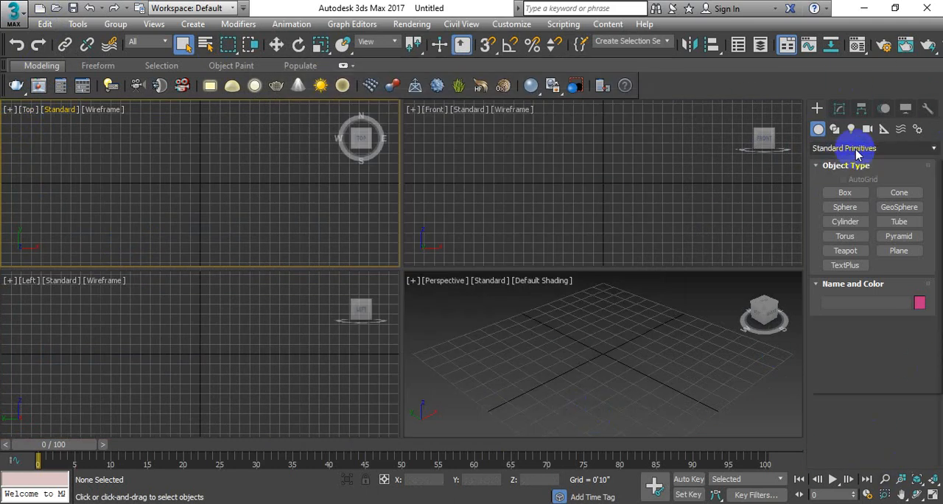
Create a Standard Primitives box in the Top viewport, about 7'2" long, 7'2" wide and 4'11" high.
{"action": "left_click", "coordinate": [854, 150]}
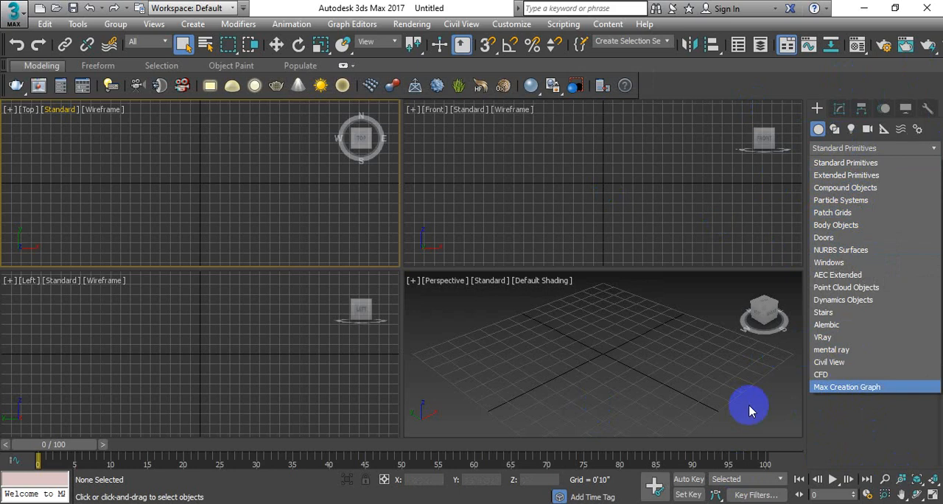
{"action": "left_click", "coordinate": [843, 163]}
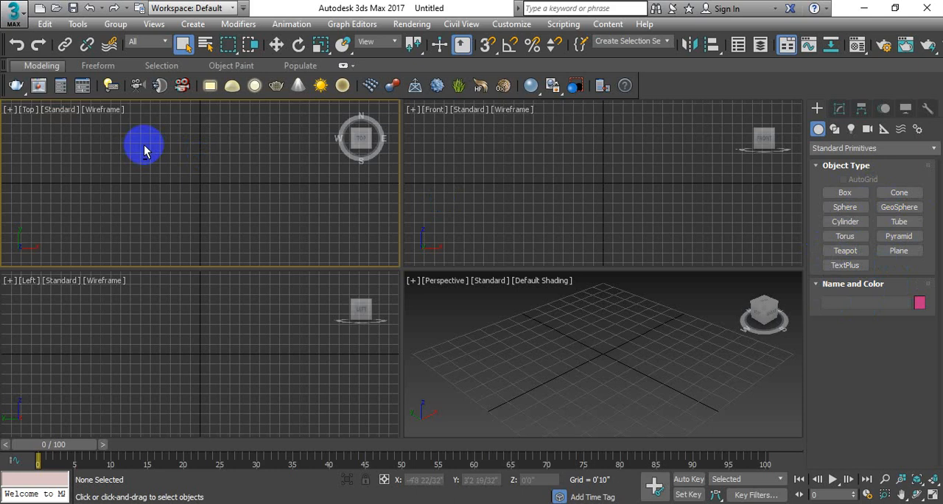
{"action": "left_click", "coordinate": [847, 193]}
{"action": "left_click_drag", "start_coordinate": [144, 141], "coordinate": [230, 226]}
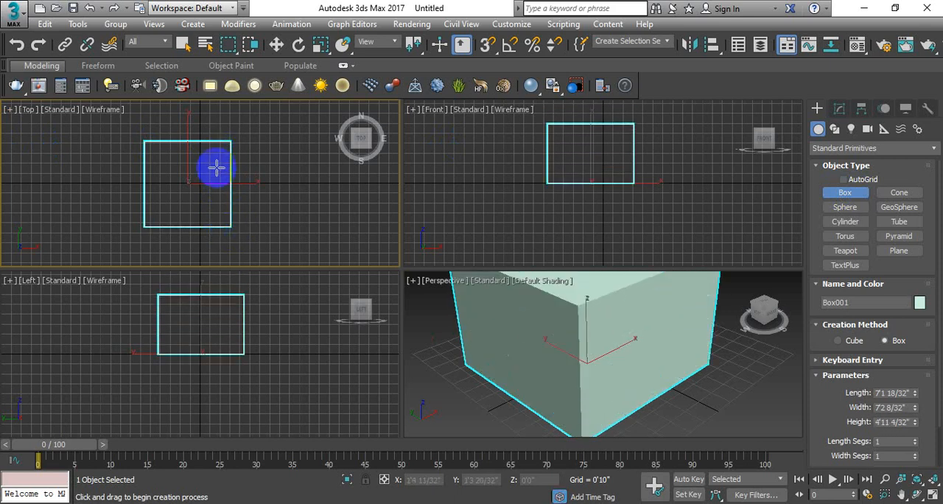
{"action": "right_click", "coordinate": [215, 169]}
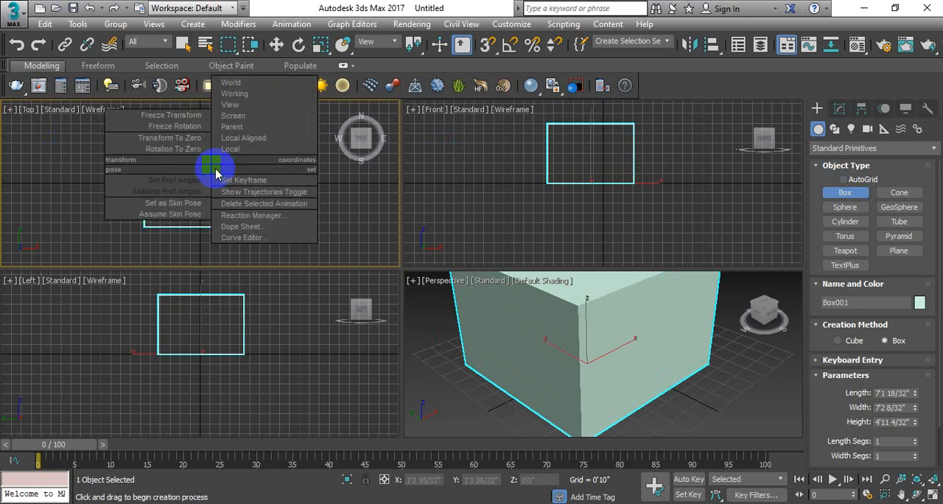
{"action": "left_click", "coordinate": [370, 228]}
{"action": "right_click", "coordinate": [246, 206]}
{"action": "left_click", "coordinate": [97, 162]}
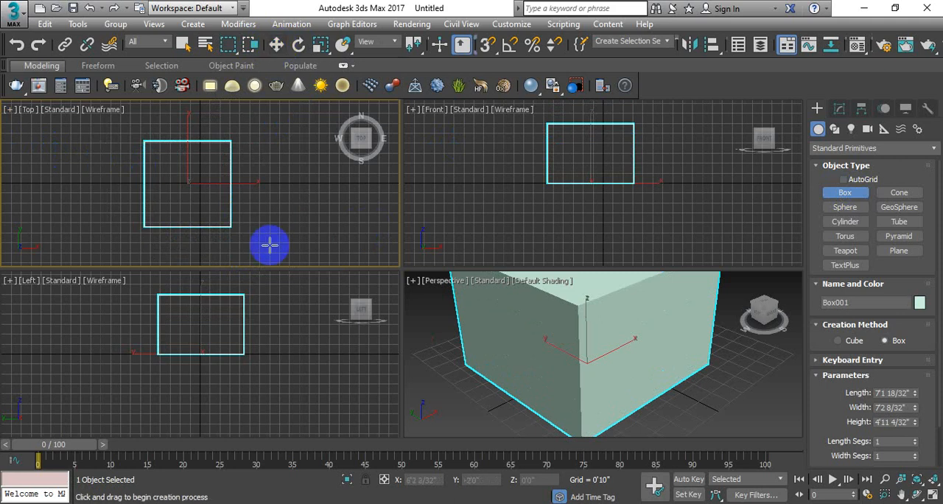
Activate the Perspective viewport and maximize it to view the box.
{"action": "left_click", "coordinate": [599, 336]}
{"action": "right_click", "coordinate": [596, 333], "text": "alt"}
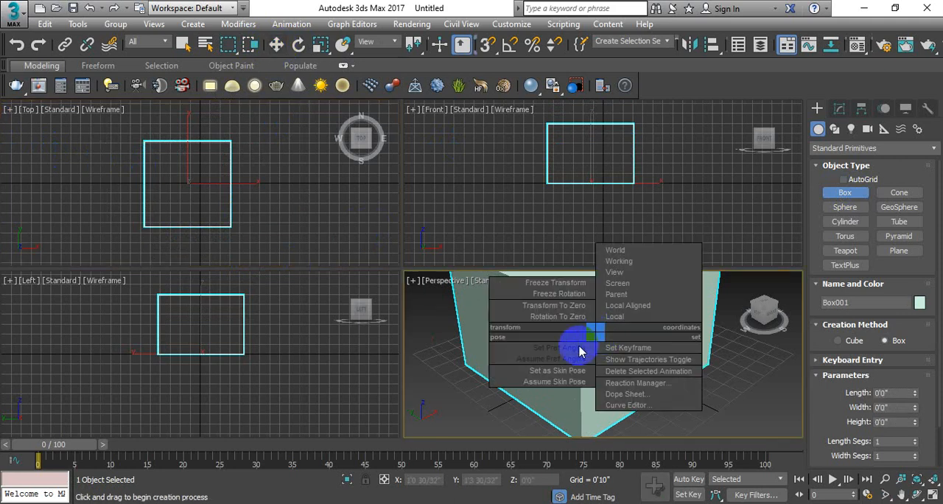
{"action": "left_click", "coordinate": [552, 372]}
{"action": "key", "text": "alt+w"}
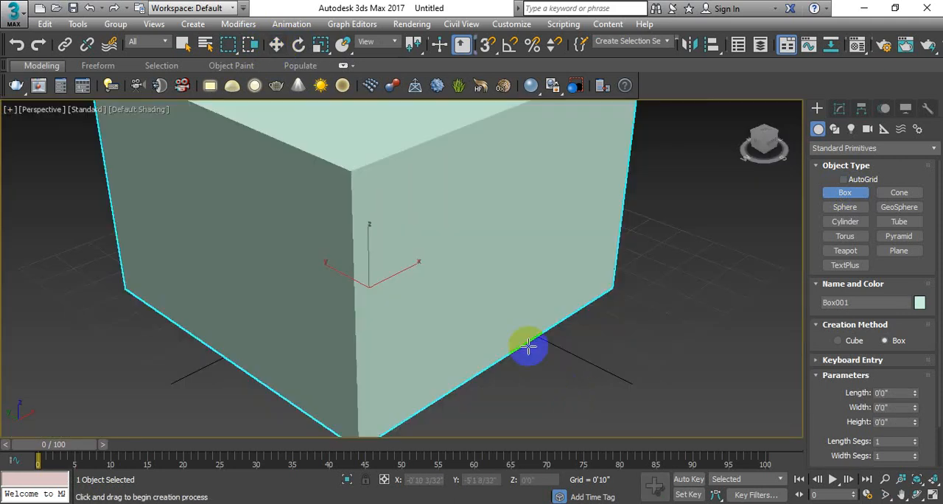
{"action": "right_click", "coordinate": [482, 292], "text": "alt"}
{"action": "right_click", "coordinate": [640, 269]}
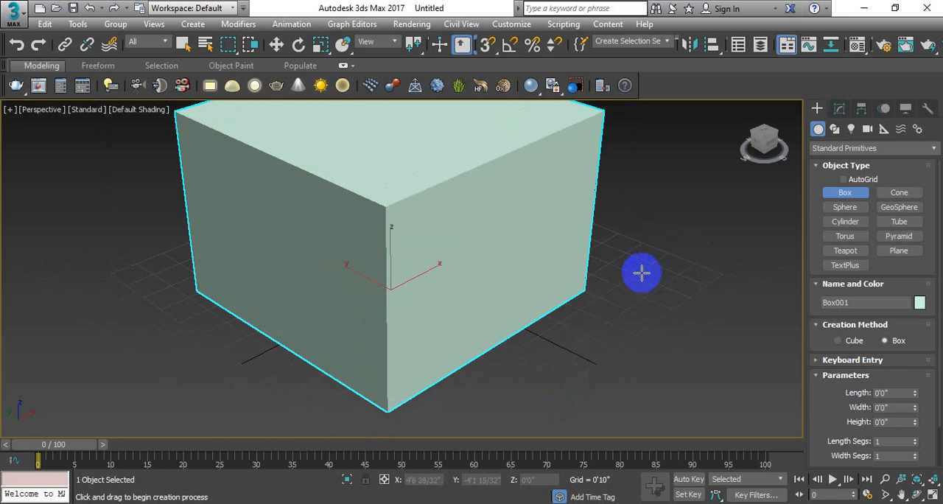
{"action": "right_click", "coordinate": [640, 285], "text": "alt"}
{"action": "left_click", "coordinate": [580, 349]}
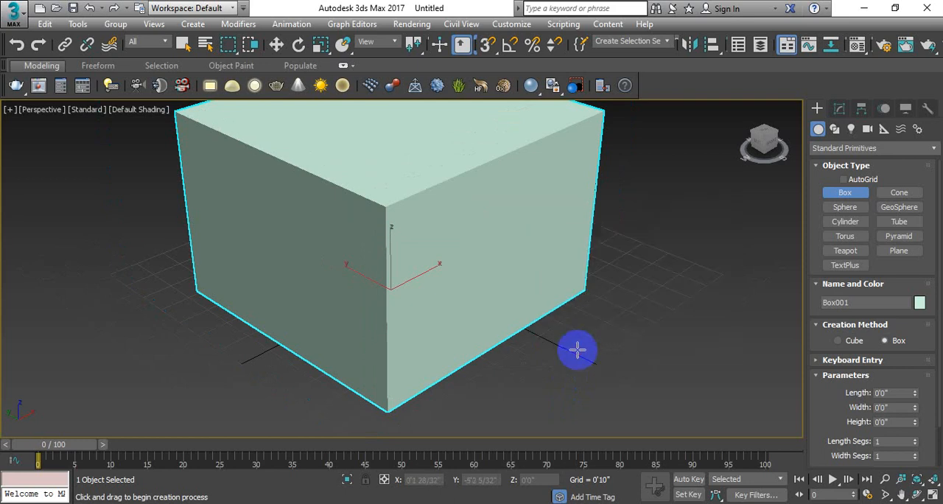
{"action": "right_click", "coordinate": [583, 327], "text": "alt"}
{"action": "left_click", "coordinate": [440, 327]}
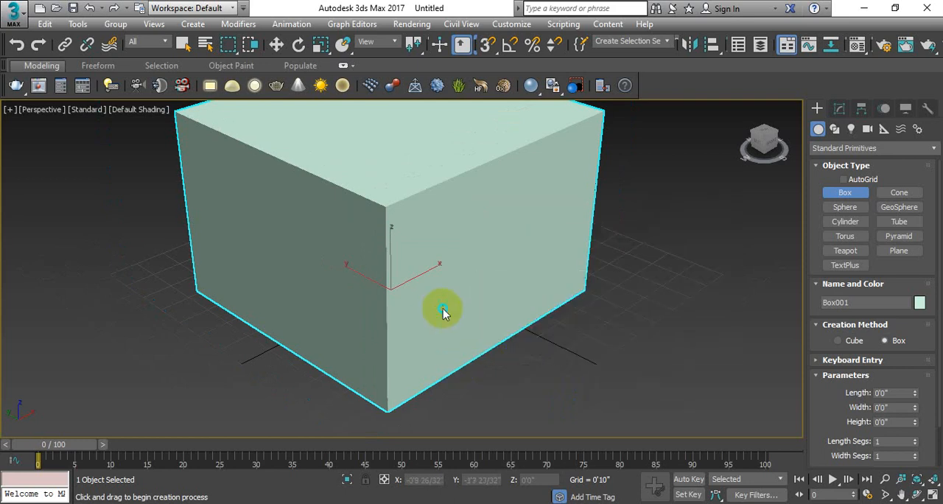
{"action": "right_click", "coordinate": [442, 309], "text": "alt"}
{"action": "left_click", "coordinate": [404, 362]}
Toggle the Perspective viewport between the four-view layout and the maximized display.
{"action": "key", "text": "alt+w"}
{"action": "key", "text": "alt+w"}
{"action": "key", "text": "alt+w"}
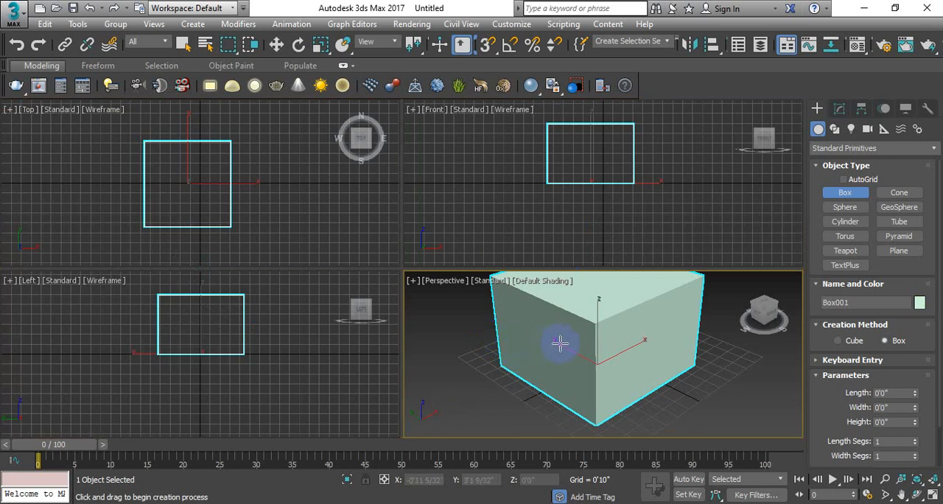
{"action": "key", "text": "alt+w"}
Activate the Move tool with the box selected and return to the four-viewport layout.
{"action": "key", "text": "w"}
{"action": "scroll", "coordinate": [440, 261], "scroll_direction": "down", "scroll_amount": 4}
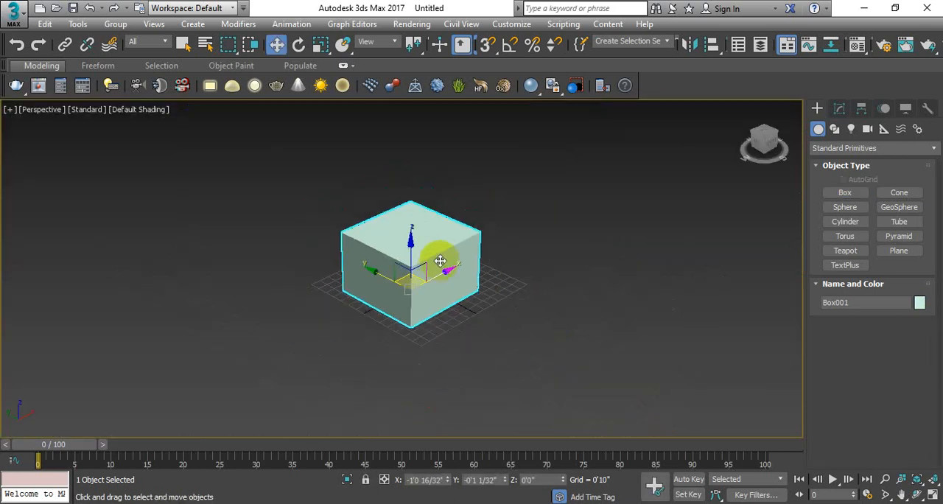
{"action": "middle_click_drag", "start_coordinate": [440, 260], "coordinate": [499, 295]}
{"action": "key", "text": "alt+w"}
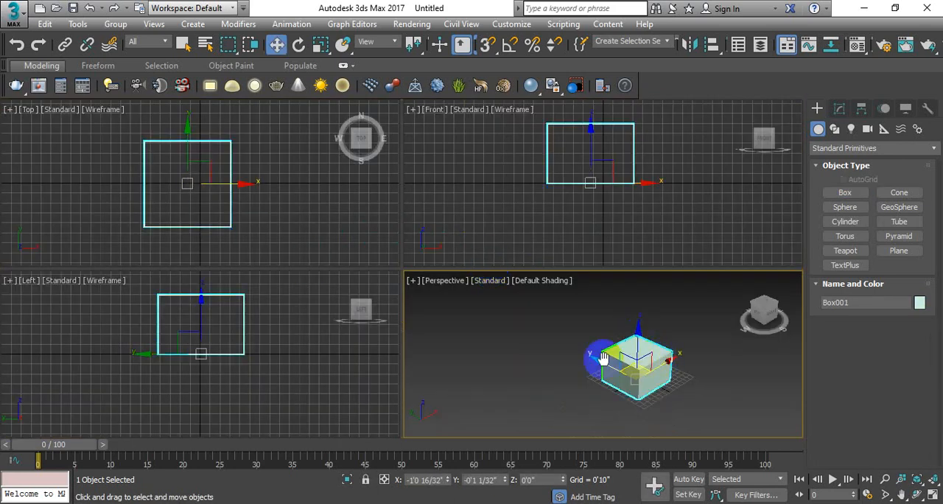
Bring up the box's editable creation parameters, with the box reselected in the Perspective viewport.
{"action": "middle_click_drag", "start_coordinate": [603, 358], "coordinate": [597, 360]}
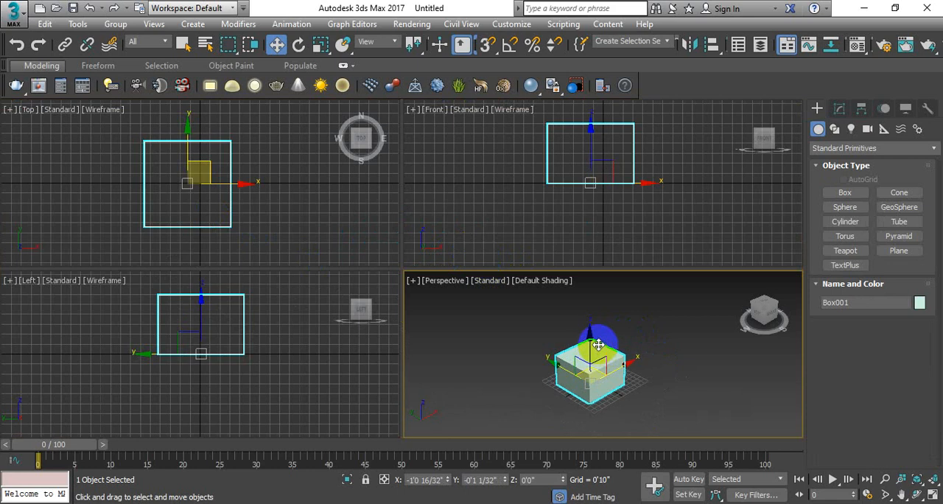
{"action": "mouse_move", "coordinate": [584, 326]}
{"action": "middle_mouse_down"}
{"action": "mouse_move", "coordinate": [583, 312]}
{"action": "mouse_move", "coordinate": [578, 321]}
{"action": "middle_mouse_up"}
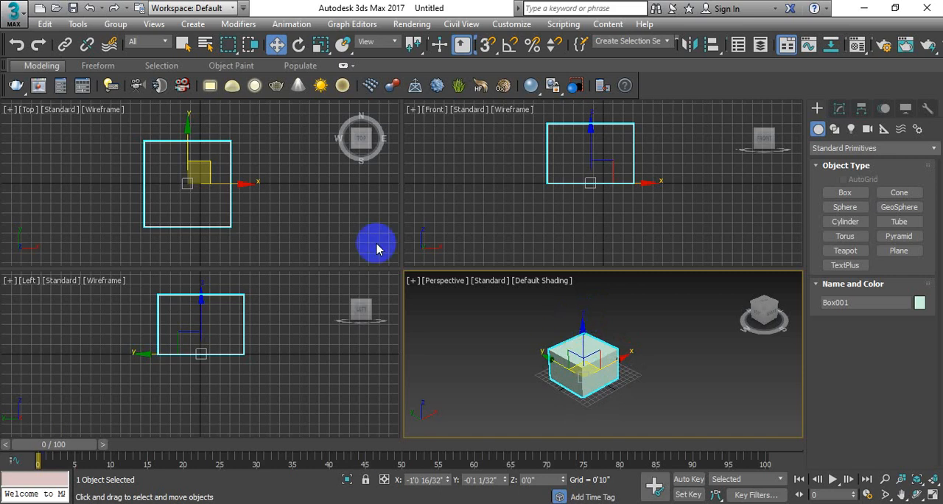
{"action": "left_click", "coordinate": [841, 110]}
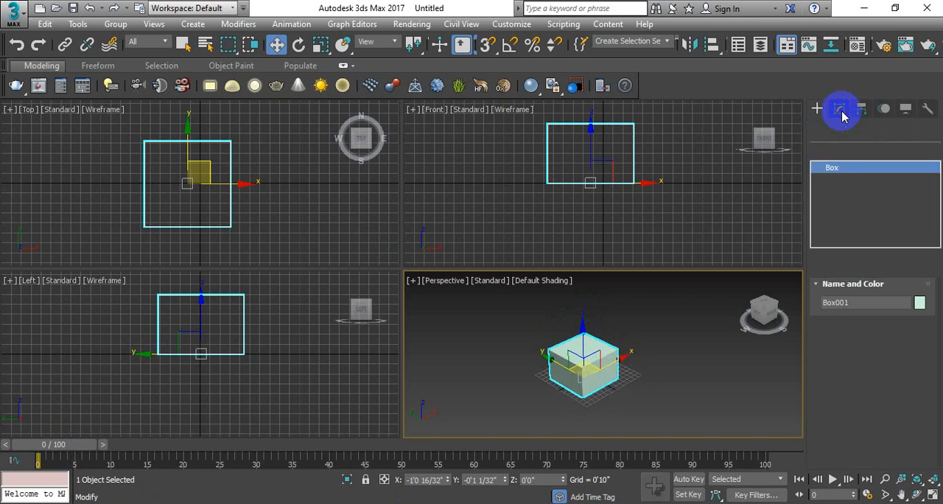
{"action": "left_click", "coordinate": [627, 358]}
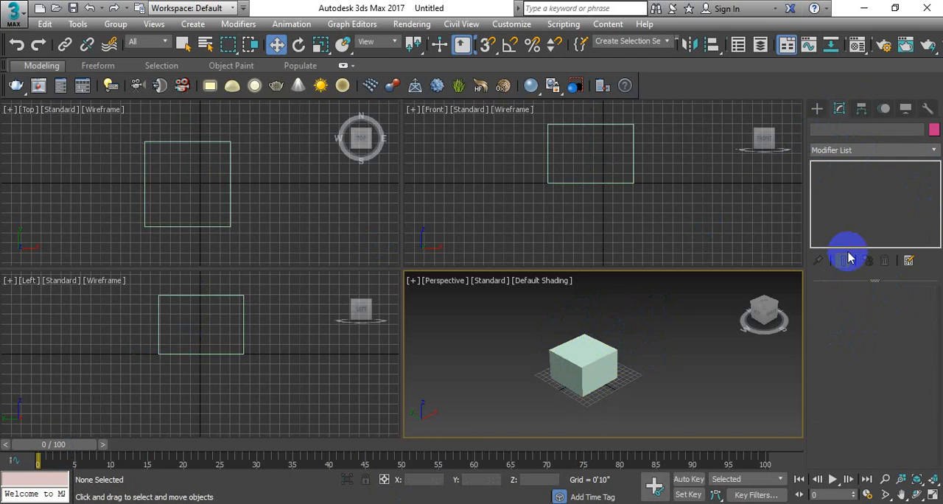
{"action": "left_click", "coordinate": [583, 364]}
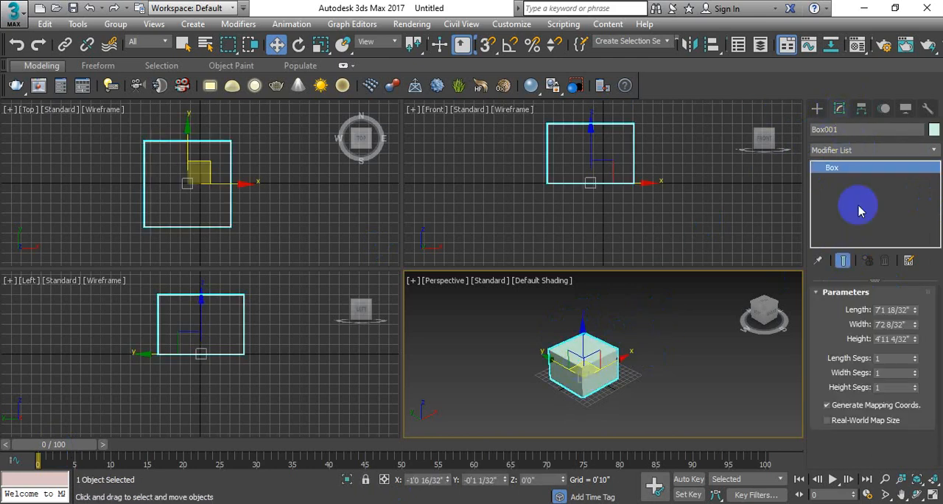
Set the box's length to 8'0", its width to 12'0" and its height to 5'0".
{"action": "left_click", "coordinate": [911, 309]}
{"action": "type", "text": "8"}
{"action": "key", "text": "Return"}
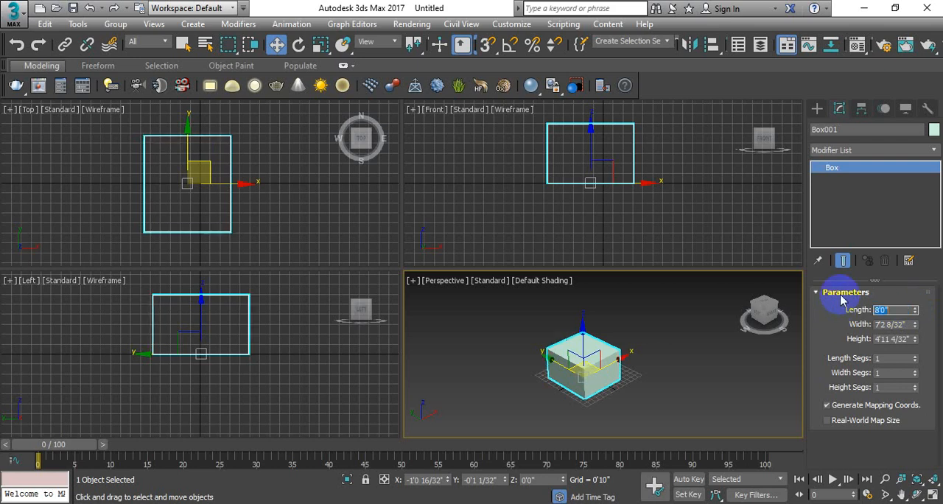
{"action": "key", "text": "Tab"}
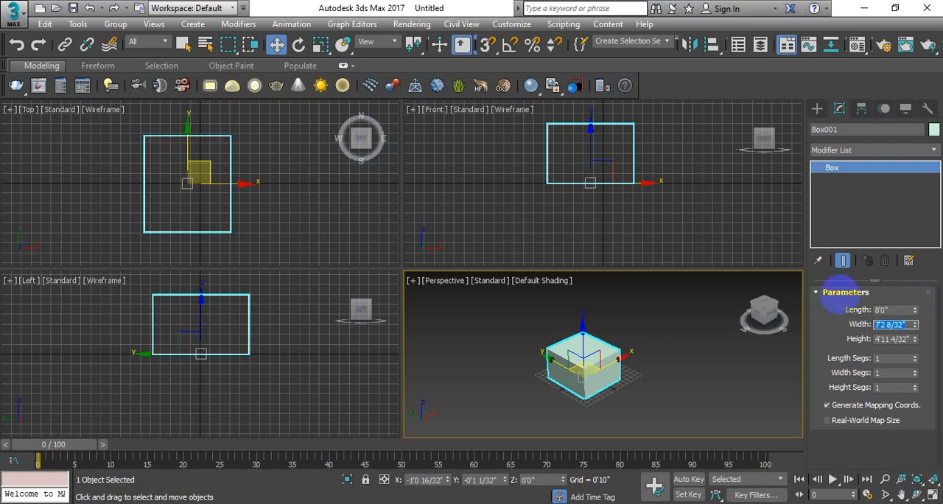
{"action": "type", "text": "12'"}
{"action": "key", "text": "Return"}
{"action": "key", "text": "Tab"}
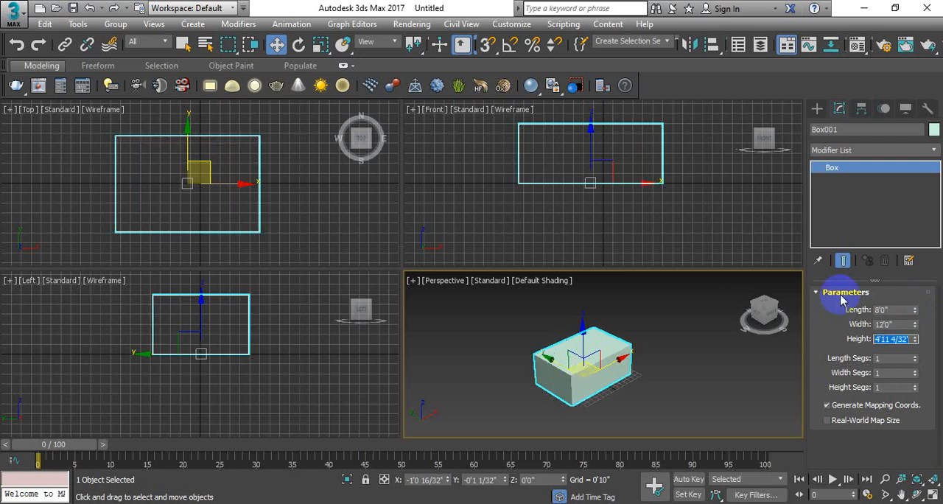
{"action": "key", "text": "Return"}
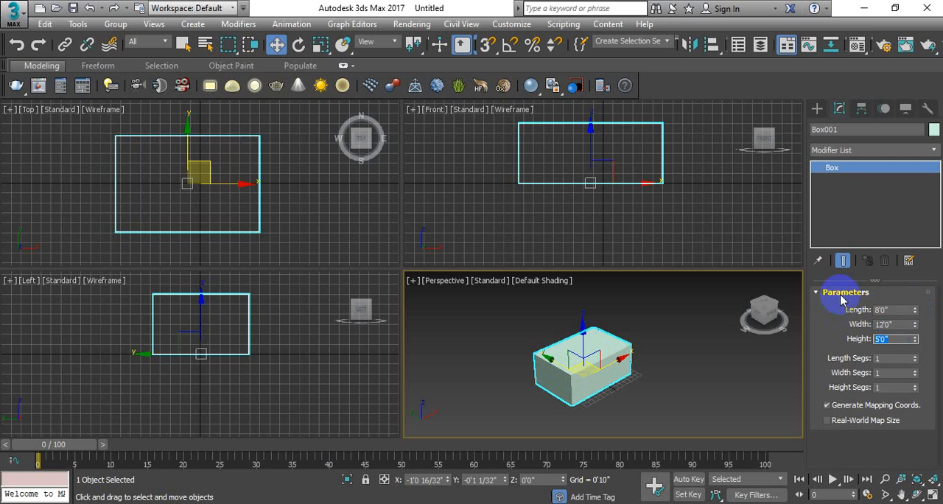
Toggle the Top viewport's display of the box between default shading and wireframe, ending in wireframe.
{"action": "scroll", "coordinate": [579, 313], "scroll_direction": "down", "scroll_amount": 2}
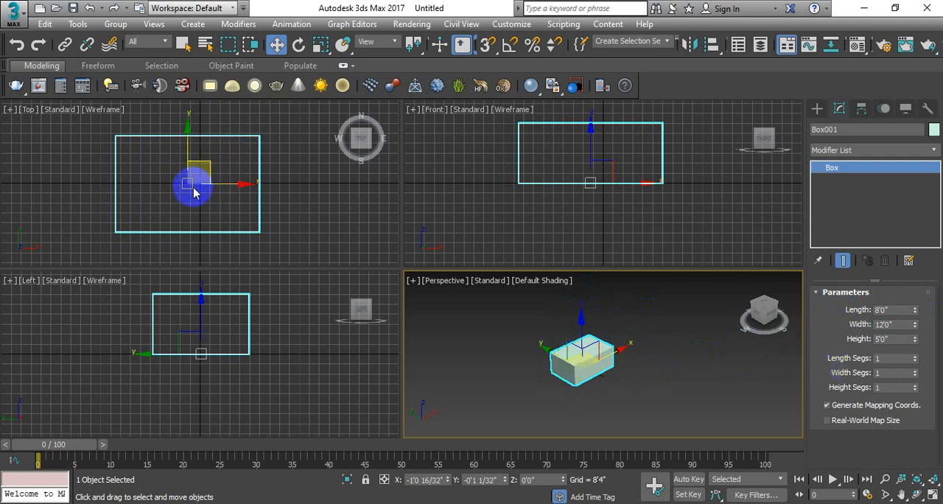
{"action": "scroll", "coordinate": [191, 186], "scroll_direction": "up", "scroll_amount": 2}
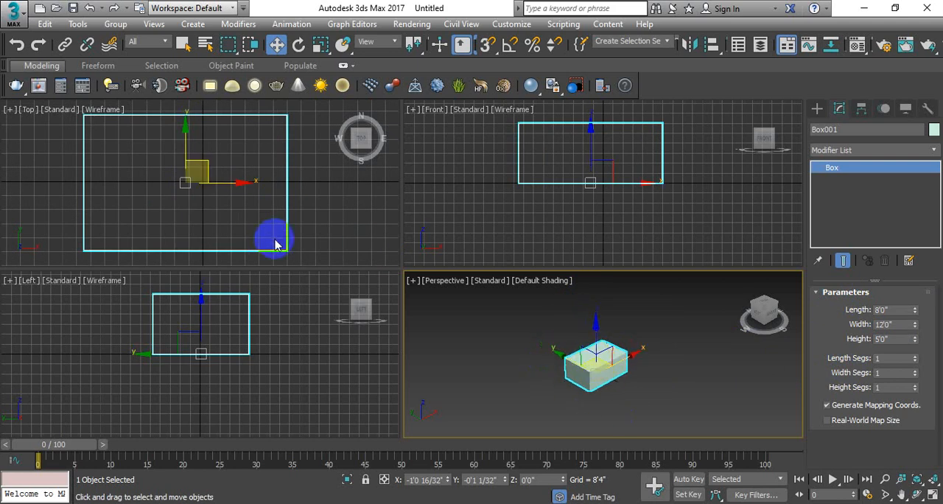
{"action": "scroll", "coordinate": [270, 221], "scroll_direction": "down", "scroll_amount": 2}
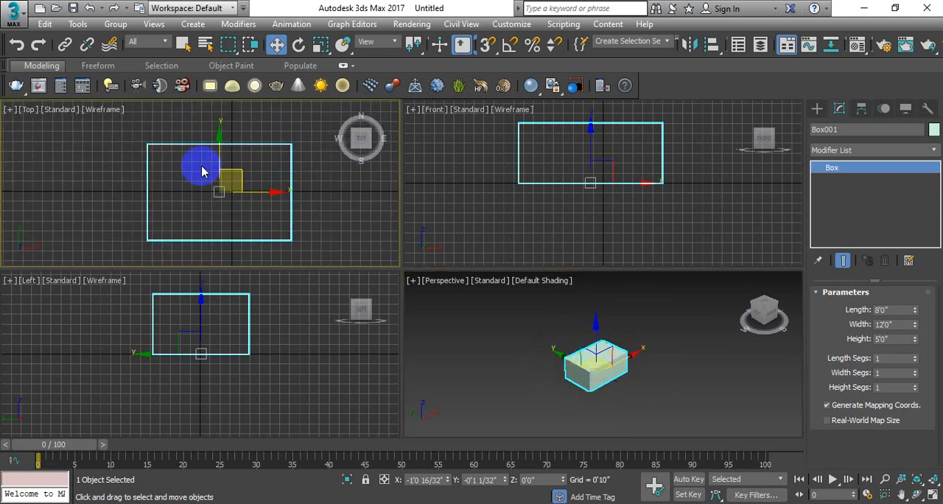
{"action": "key", "text": "F3"}
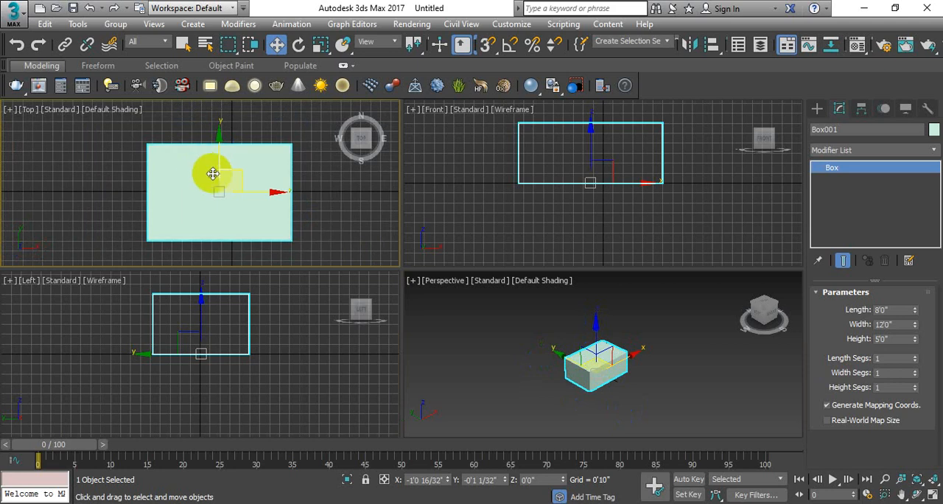
{"action": "middle_click_drag", "start_coordinate": [211, 169], "coordinate": [221, 159]}
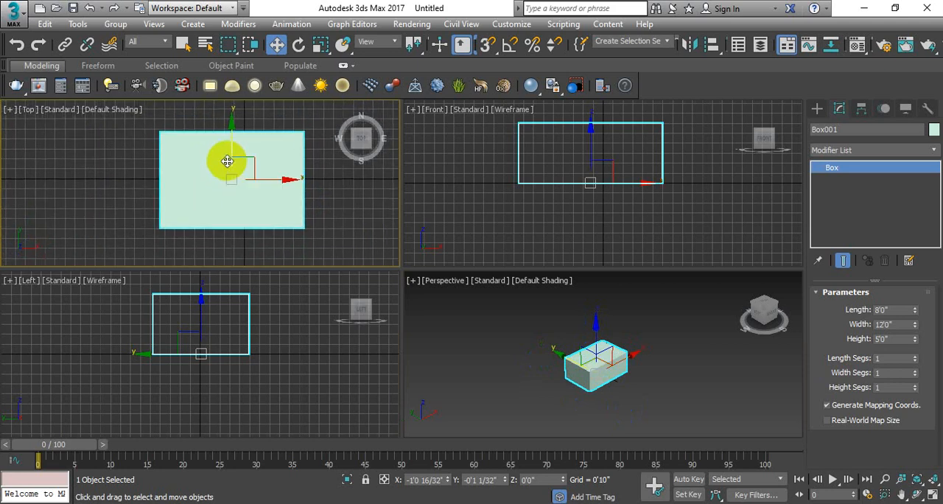
{"action": "key", "text": "F3"}
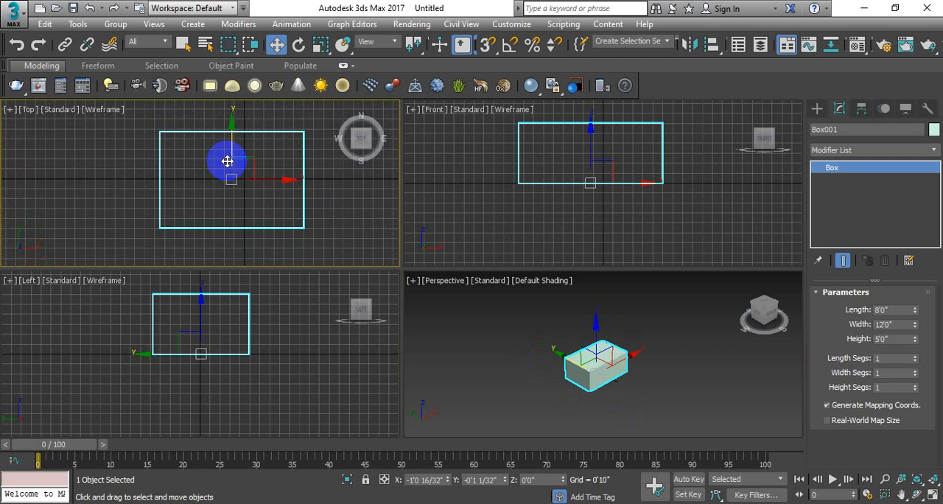
{"action": "key", "text": "F3"}
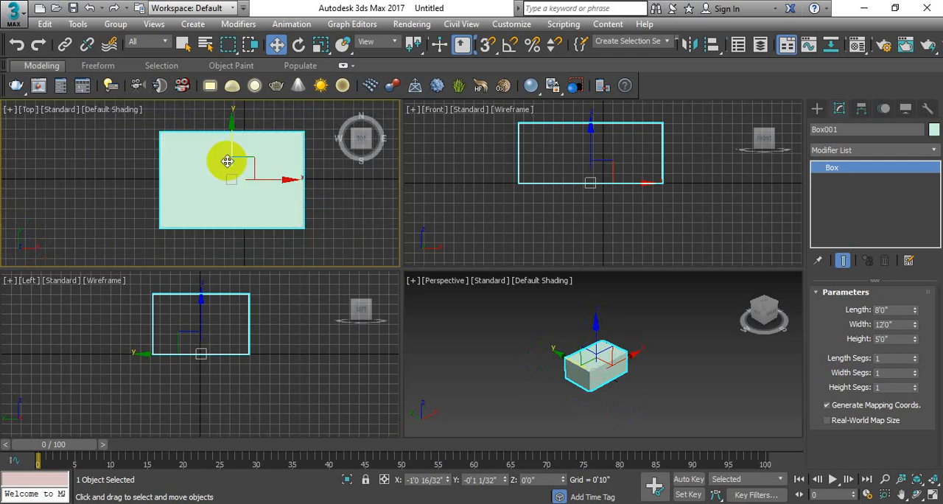
{"action": "key", "text": "F3"}
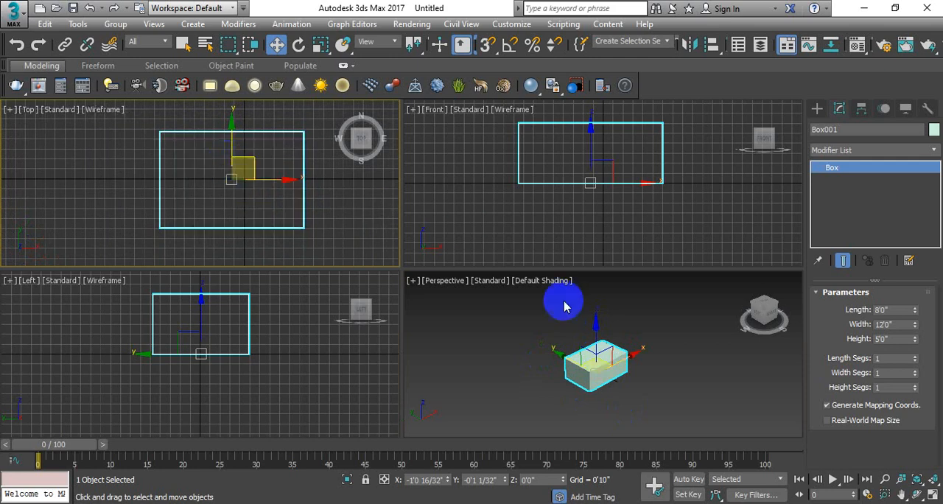
Switch the Perspective viewport to wireframe to view the box's edges, and return it to default shading.
{"action": "middle_click_drag", "start_coordinate": [532, 316], "coordinate": [586, 330], "text": "alt"}
{"action": "key", "text": "F3"}
{"action": "scroll", "coordinate": [575, 363], "scroll_direction": "up", "scroll_amount": 3}
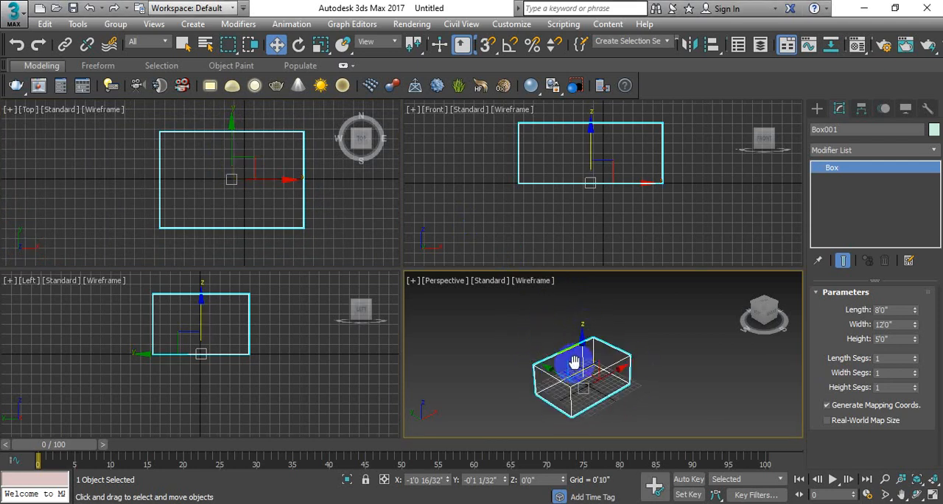
{"action": "middle_click_drag", "start_coordinate": [574, 363], "coordinate": [571, 348]}
{"action": "key", "text": "F3"}
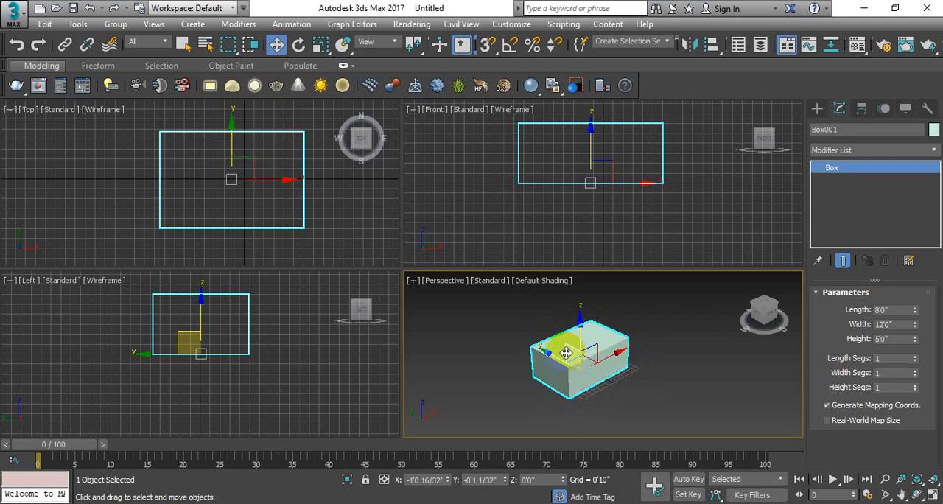
View the box in the maximized Top and Perspective viewports, restoring the four-viewport layout after each.
{"action": "left_click_drag", "start_coordinate": [229, 199], "coordinate": [249, 209]}
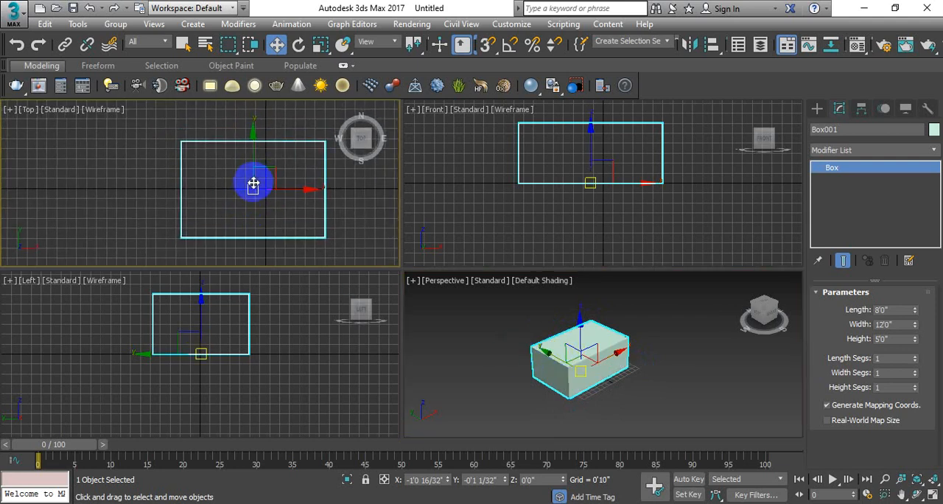
{"action": "key", "text": "alt+w"}
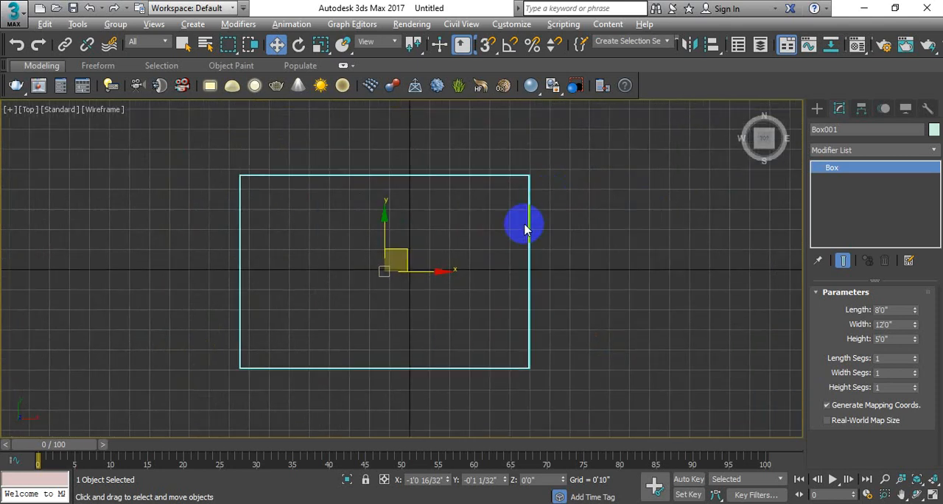
{"action": "key", "text": "alt+w"}
{"action": "middle_click_drag", "start_coordinate": [581, 358], "coordinate": [564, 359]}
{"action": "key", "text": "alt+w"}
{"action": "middle_click_drag", "start_coordinate": [415, 273], "coordinate": [568, 283]}
{"action": "key", "text": "alt+w"}
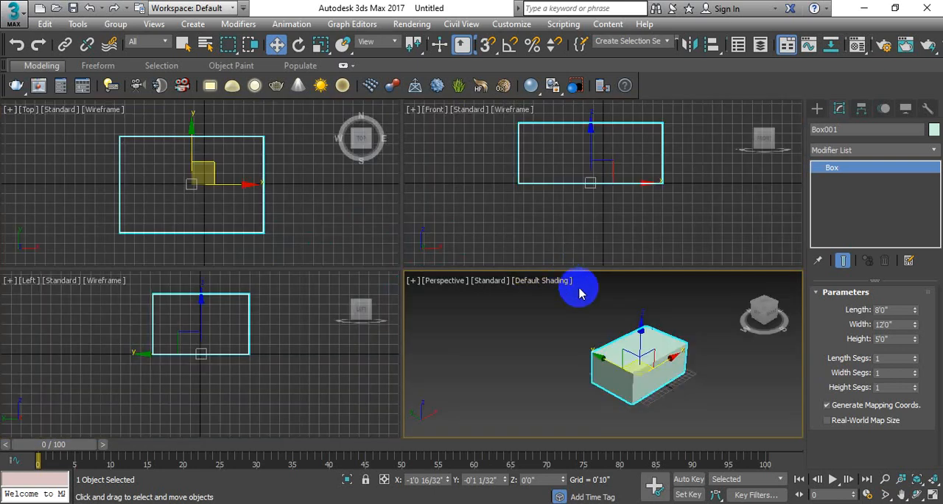
Maximize the Perspective viewport and turn on the edged faces display for the box.
{"action": "middle_click_drag", "start_coordinate": [606, 332], "coordinate": [599, 337]}
{"action": "key", "text": "alt+w"}
{"action": "scroll", "coordinate": [448, 351], "scroll_direction": "up", "scroll_amount": 6}
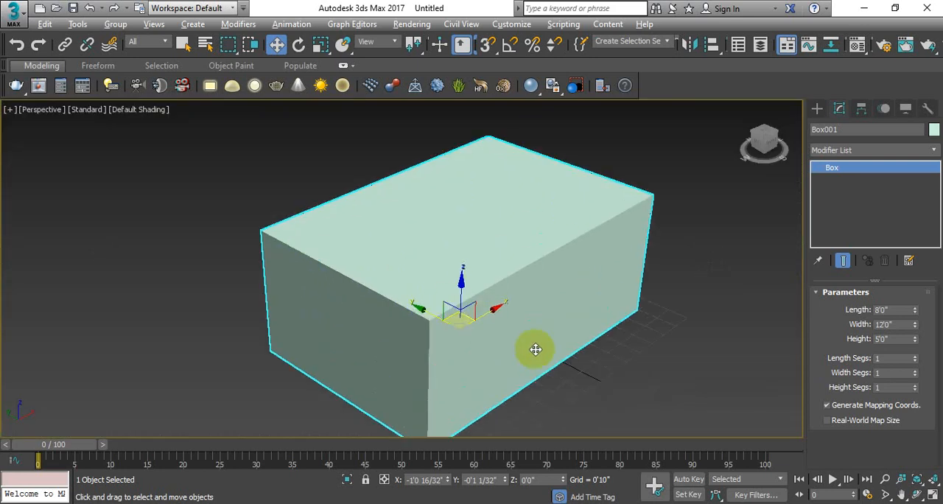
{"action": "scroll", "coordinate": [528, 307], "scroll_direction": "down", "scroll_amount": 2}
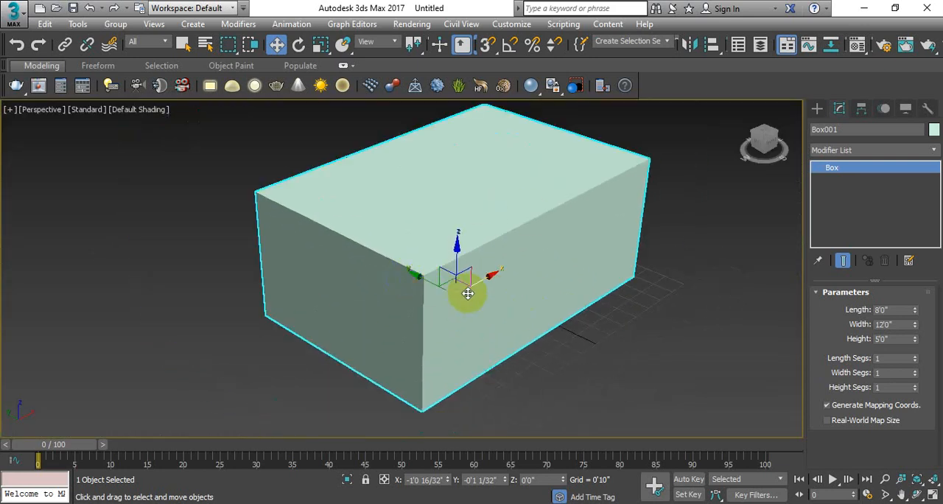
{"action": "key", "text": "F4"}
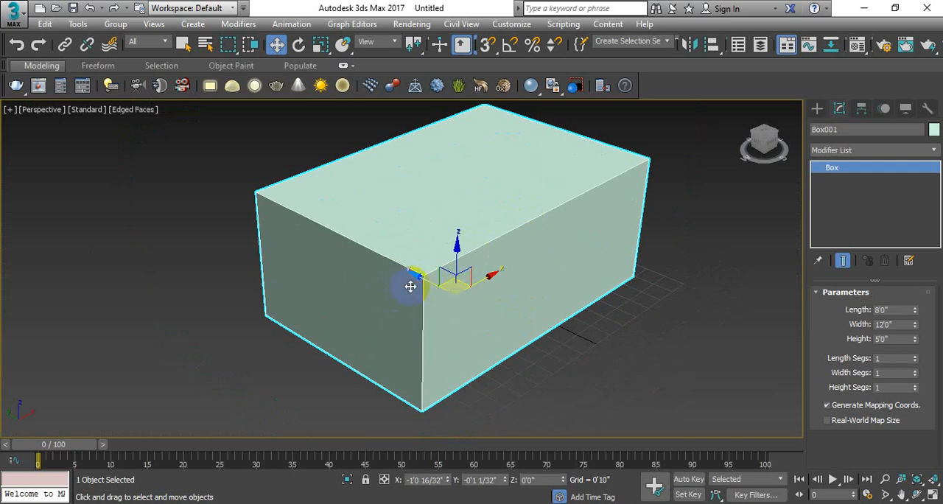
{"action": "scroll", "coordinate": [414, 283], "scroll_direction": "up", "scroll_amount": 6}
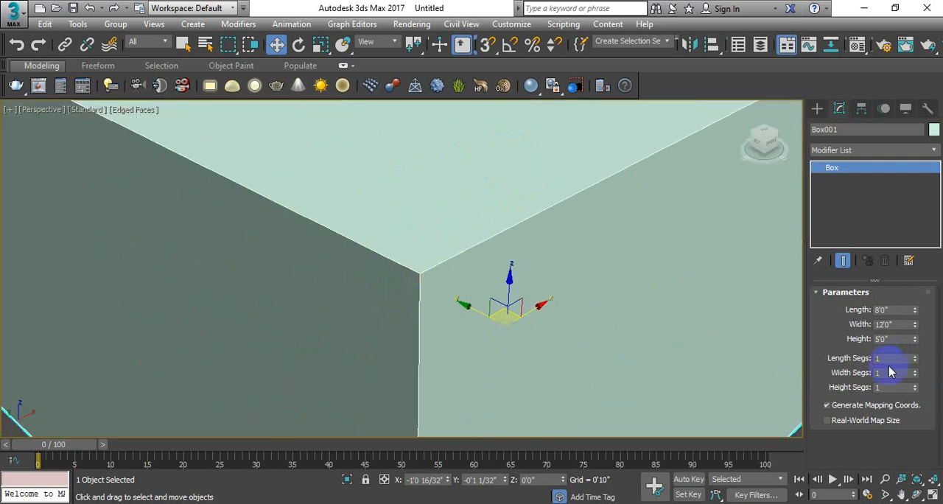
{"action": "scroll", "coordinate": [581, 294], "scroll_direction": "down", "scroll_amount": 6}
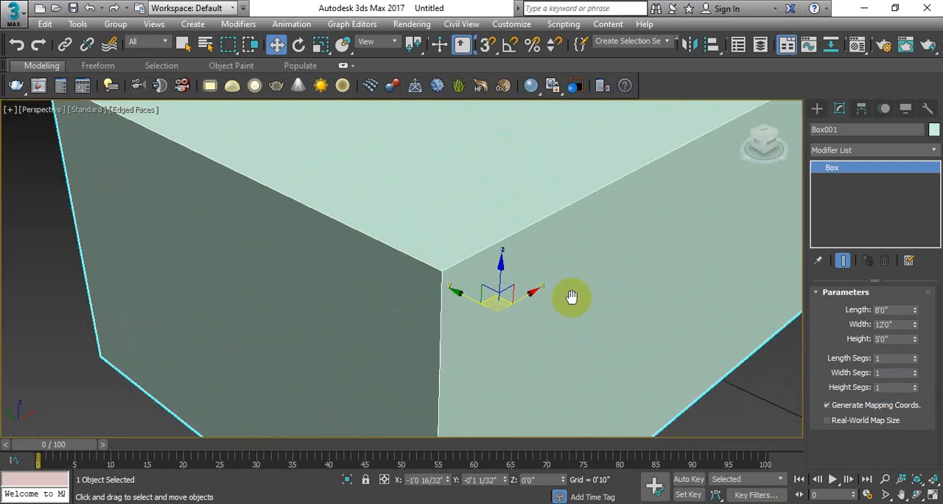
Set the box's length, width and height segments to 5 each.
{"action": "left_click", "coordinate": [878, 358]}
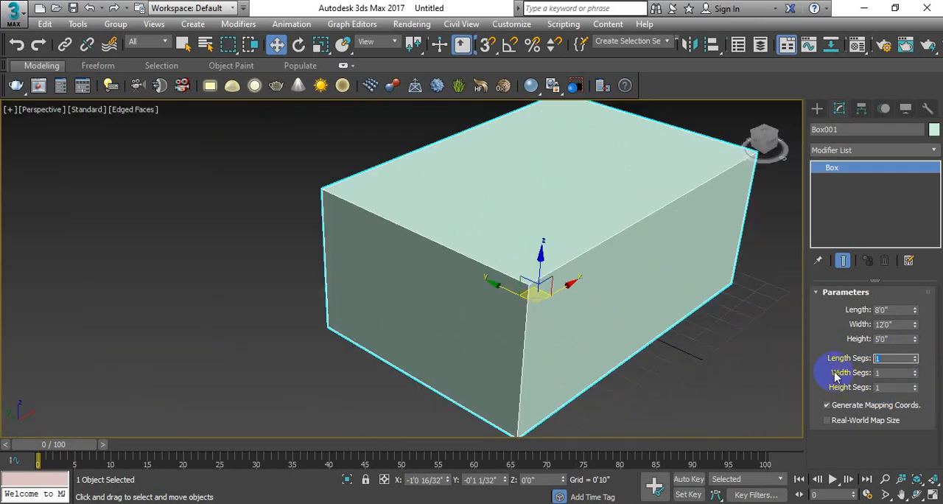
{"action": "type", "text": "5"}
{"action": "key", "text": "Tab"}
{"action": "type", "text": "5"}
{"action": "key", "text": "Tab"}
{"action": "type", "text": "5"}
{"action": "key", "text": "Return"}
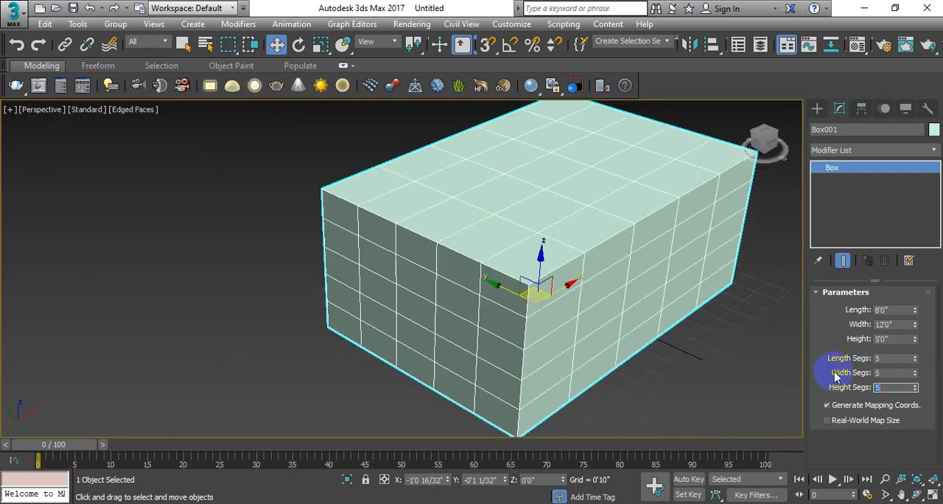
Examine the segment grid on the box's faces in the Perspective viewport, up close and from a distance.
{"action": "middle_click_drag", "start_coordinate": [556, 260], "coordinate": [457, 273]}
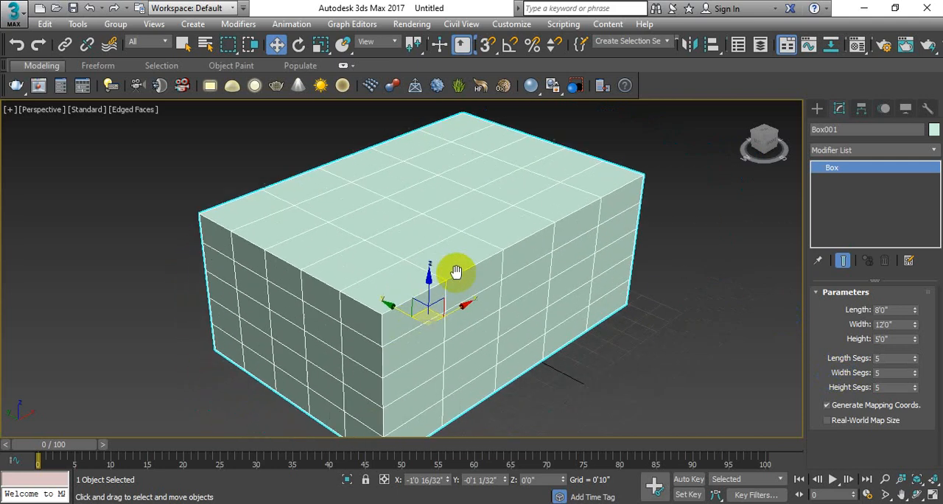
{"action": "scroll", "coordinate": [459, 273], "scroll_direction": "down", "scroll_amount": 3}
{"action": "scroll", "coordinate": [467, 299], "scroll_direction": "up", "scroll_amount": 2}
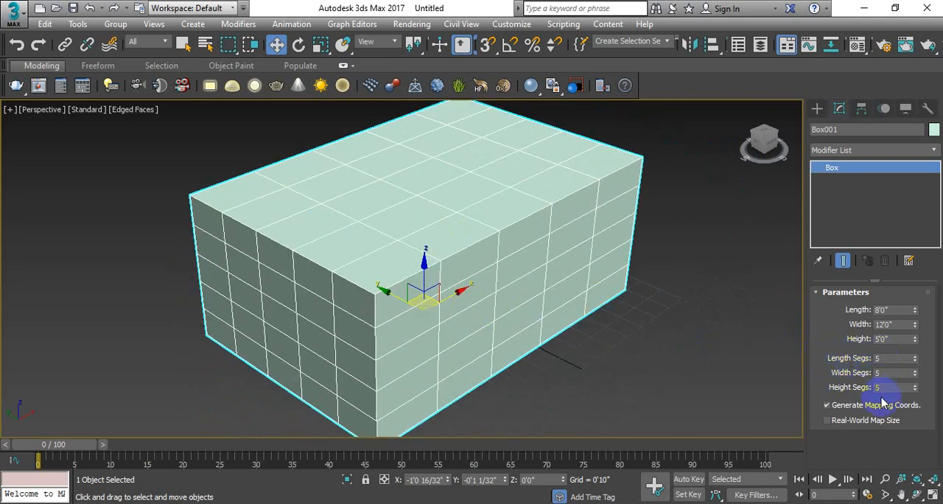
{"action": "middle_click_drag", "start_coordinate": [535, 241], "coordinate": [553, 214]}
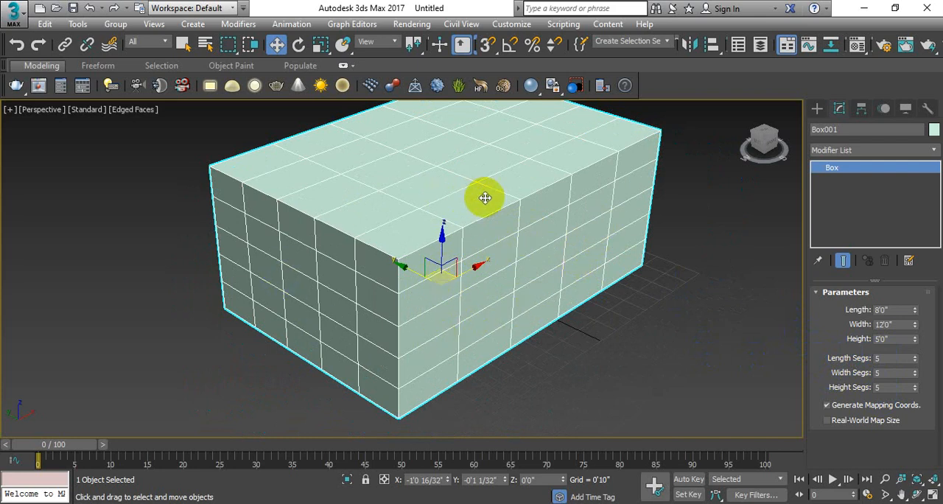
{"action": "scroll", "coordinate": [501, 300], "scroll_direction": "up", "scroll_amount": 4}
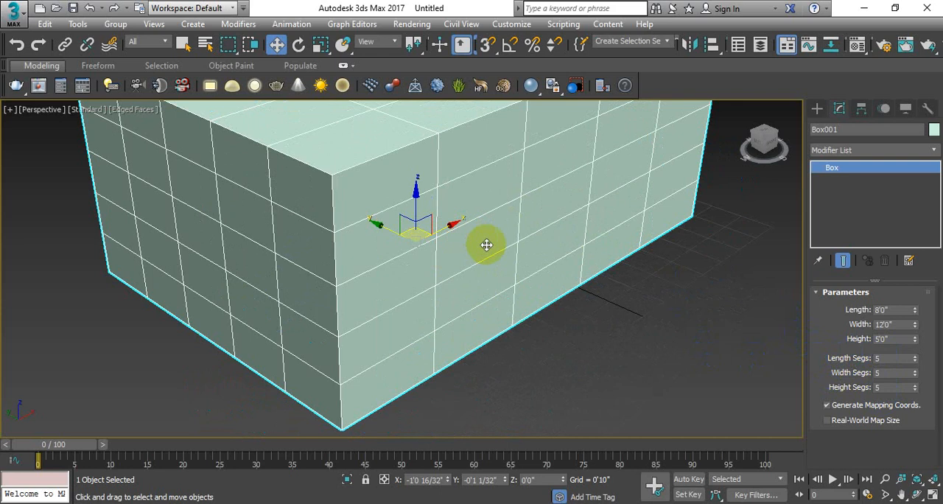
{"action": "scroll", "coordinate": [484, 244], "scroll_direction": "up", "scroll_amount": 2}
{"action": "scroll", "coordinate": [467, 269], "scroll_direction": "up", "scroll_amount": 2}
{"action": "scroll", "coordinate": [456, 261], "scroll_direction": "up", "scroll_amount": 1}
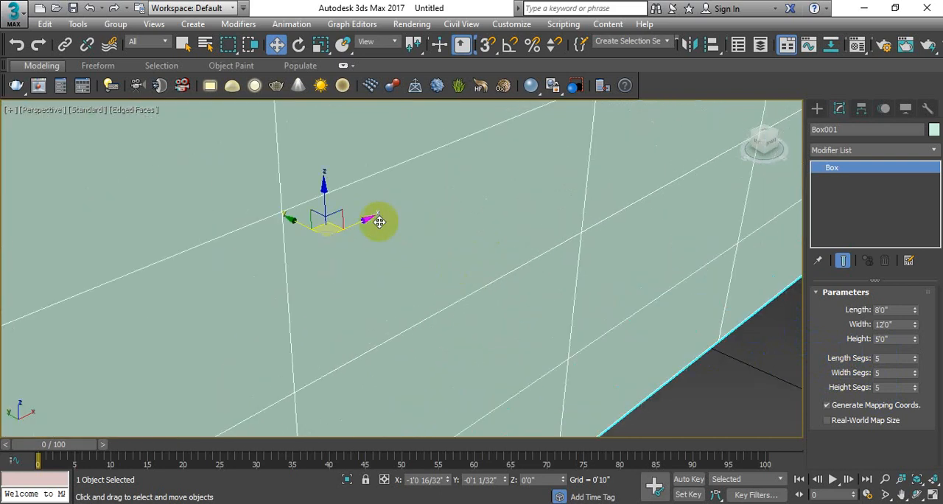
{"action": "scroll", "coordinate": [387, 228], "scroll_direction": "up", "scroll_amount": 1}
{"action": "scroll", "coordinate": [398, 238], "scroll_direction": "down", "scroll_amount": 5}
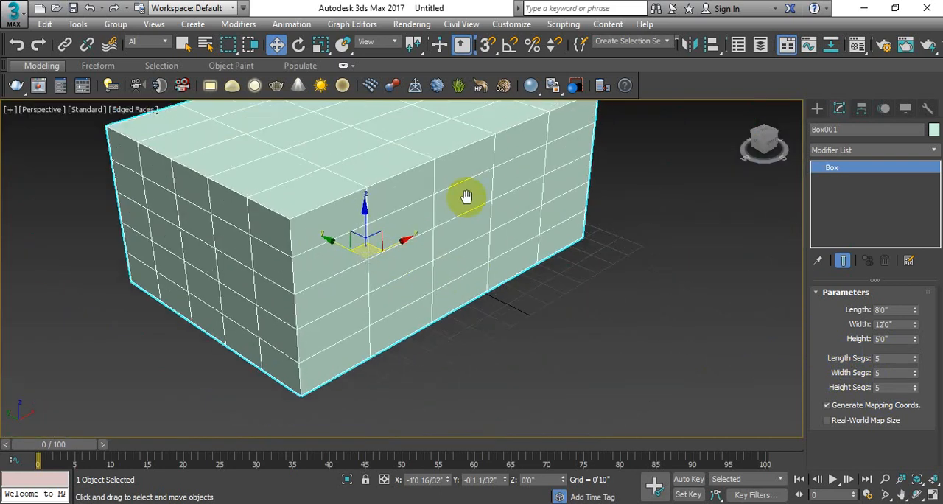
Compare the segmented box at close and distant zoom levels in the maximized Perspective viewport.
{"action": "scroll", "coordinate": [509, 237], "scroll_direction": "down", "scroll_amount": 2}
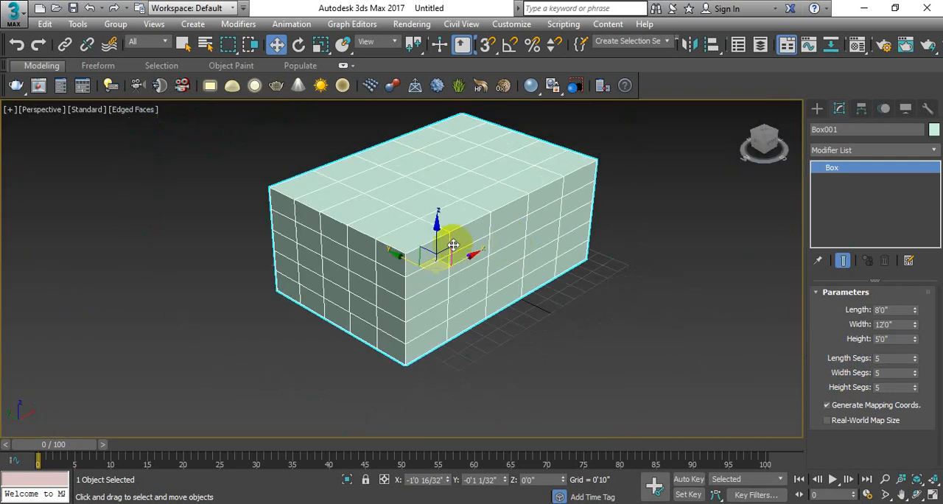
{"action": "scroll", "coordinate": [459, 272], "scroll_direction": "up", "scroll_amount": 2}
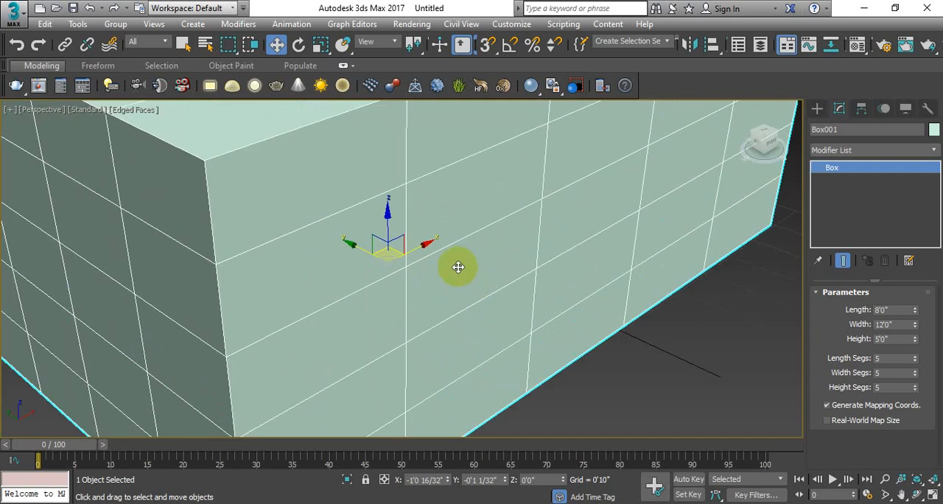
{"action": "scroll", "coordinate": [374, 226], "scroll_direction": "down", "scroll_amount": 1}
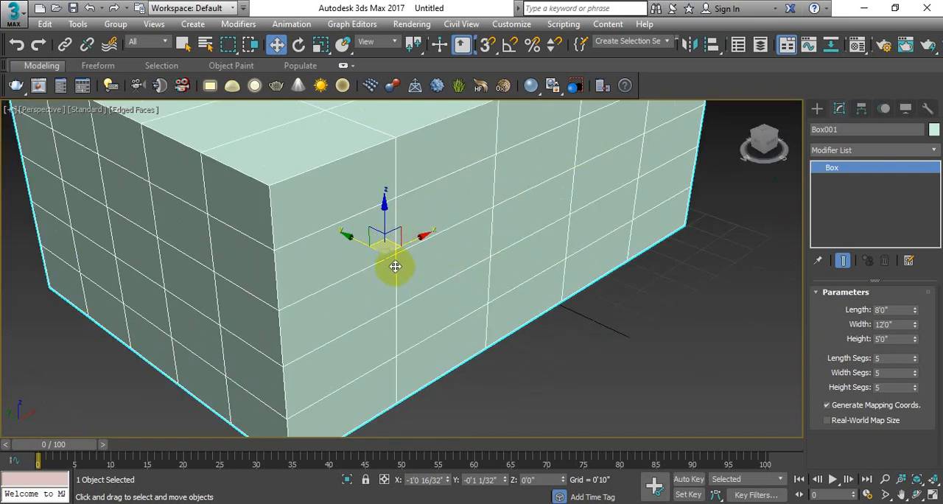
{"action": "scroll", "coordinate": [421, 257], "scroll_direction": "down", "scroll_amount": 3}
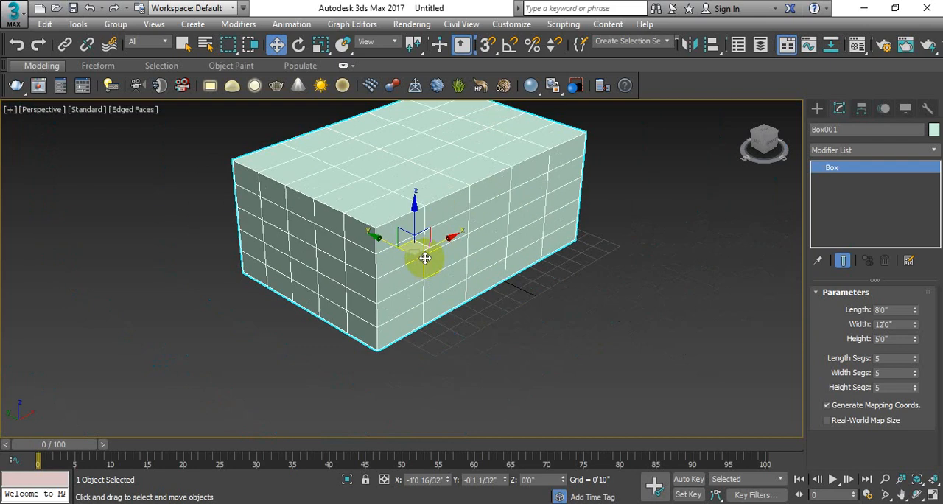
{"action": "middle_click_drag", "start_coordinate": [457, 232], "coordinate": [434, 244]}
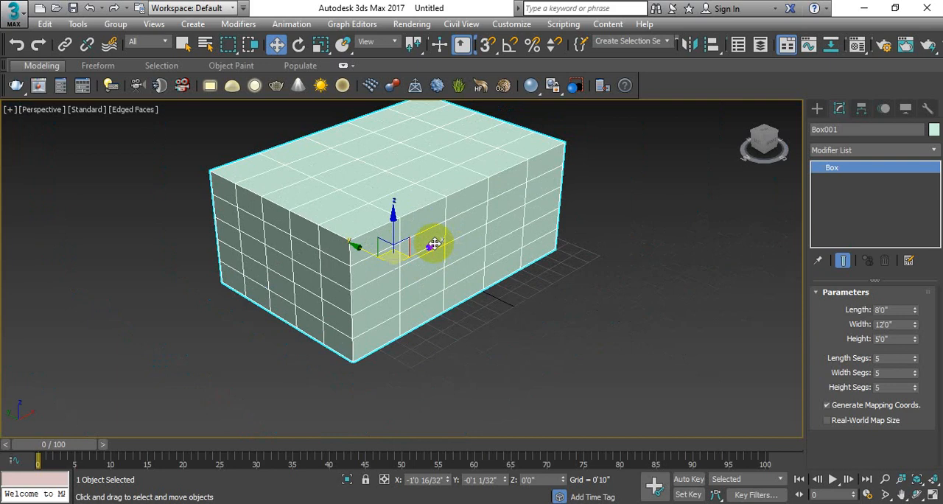
{"action": "scroll", "coordinate": [434, 244], "scroll_direction": "down", "scroll_amount": 5}
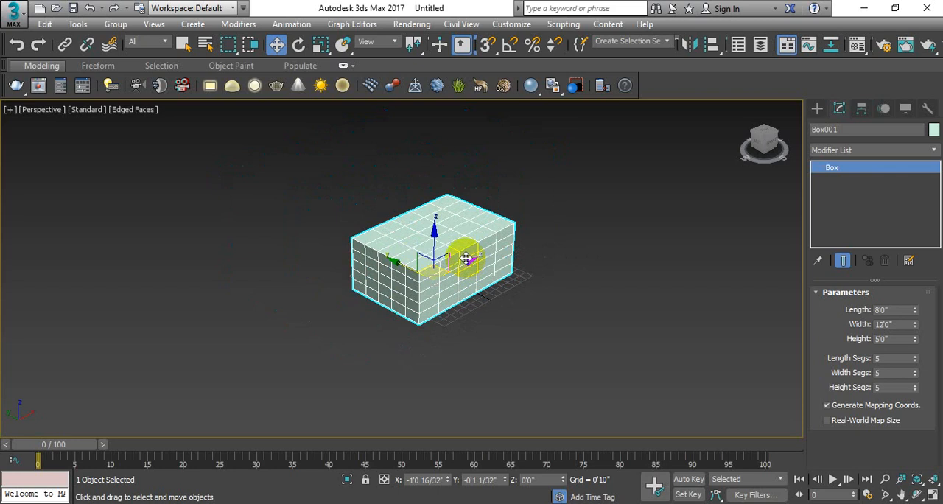
{"action": "scroll", "coordinate": [465, 257], "scroll_direction": "up", "scroll_amount": 4}
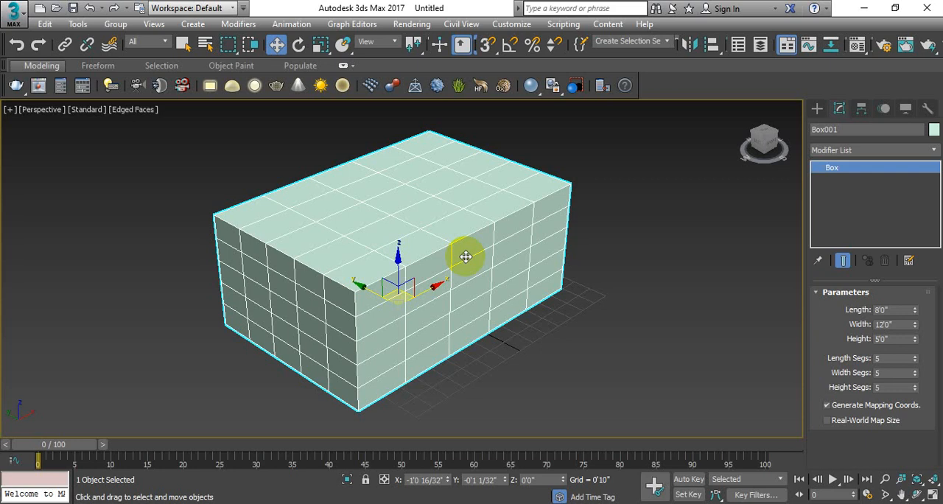
Delete the box in the four-viewport layout and create a pointed cone in the Top viewport, about 2'6" in base radius and 3'8" high.
{"action": "key", "text": "alt+w"}
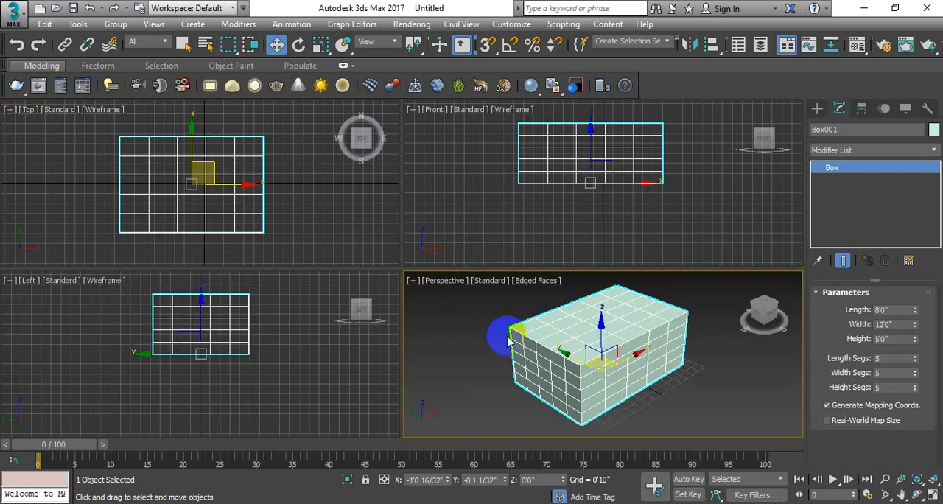
{"action": "key", "text": "Delete"}
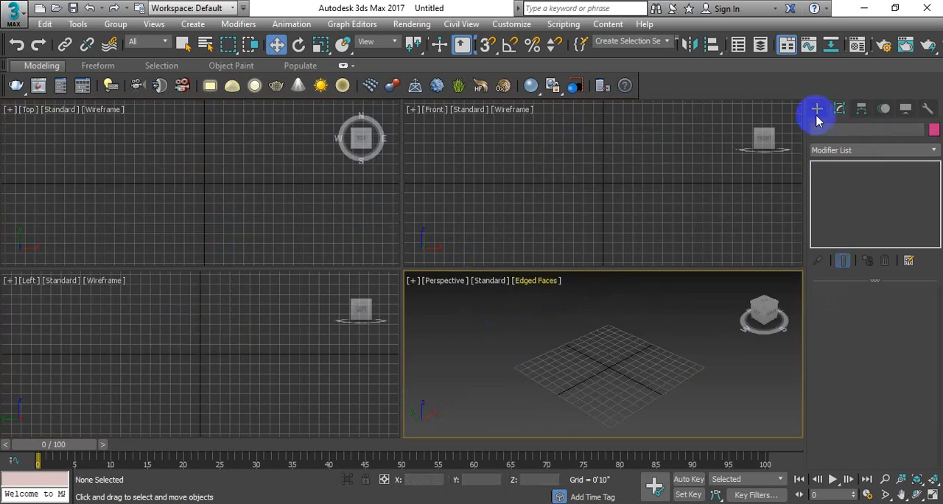
{"action": "left_click", "coordinate": [817, 109]}
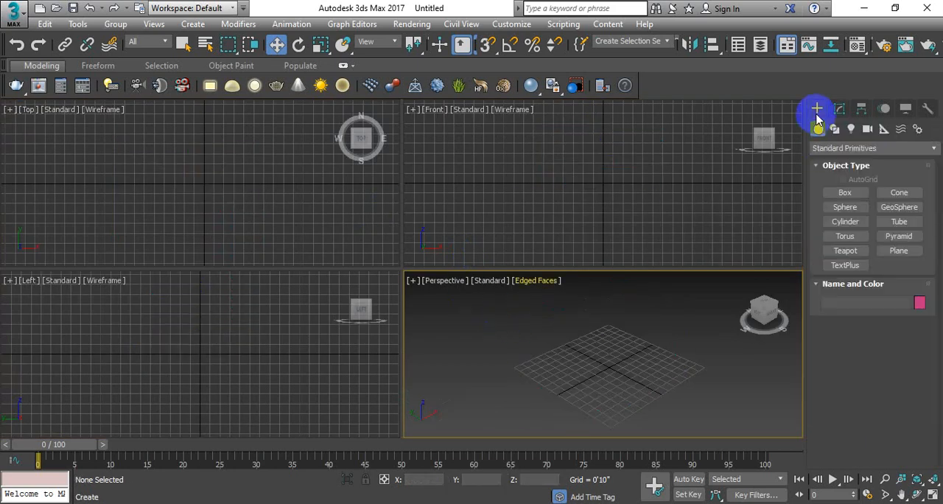
{"action": "left_click", "coordinate": [899, 199]}
{"action": "left_click_drag", "start_coordinate": [149, 210], "coordinate": [164, 183]}
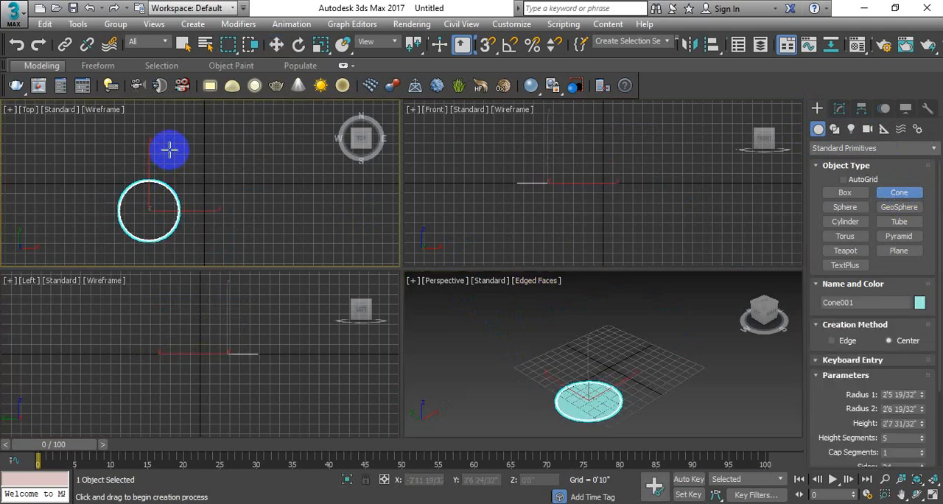
{"action": "left_click", "coordinate": [155, 190]}
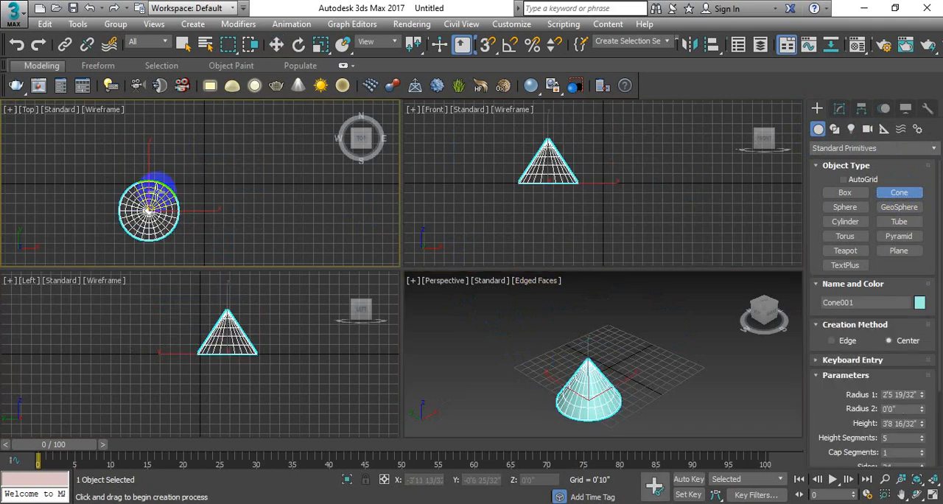
{"action": "key", "text": "w"}
In the maximized Perspective viewport, set the cone's Radius 1 to about 2'2" and Radius 2 to 1'7".
{"action": "middle_click_drag", "start_coordinate": [533, 380], "coordinate": [508, 317]}
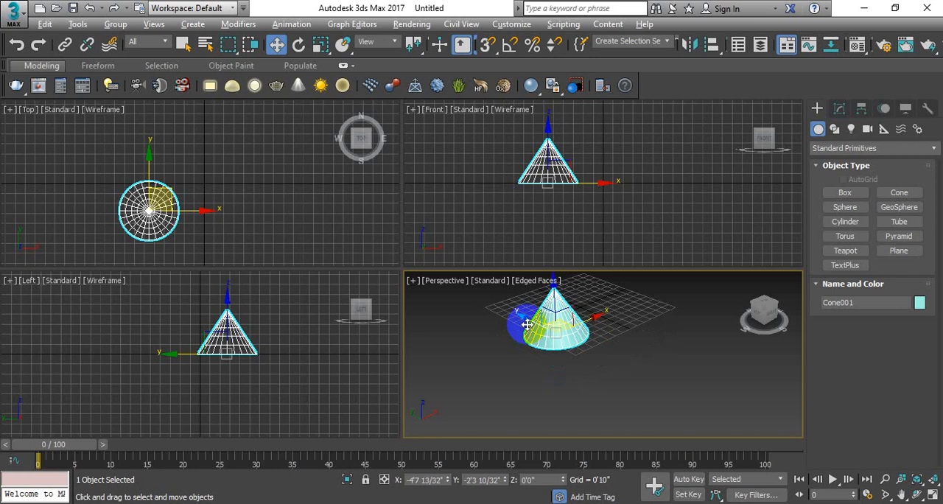
{"action": "key", "text": "alt+w"}
{"action": "middle_click_drag", "start_coordinate": [430, 256], "coordinate": [442, 277]}
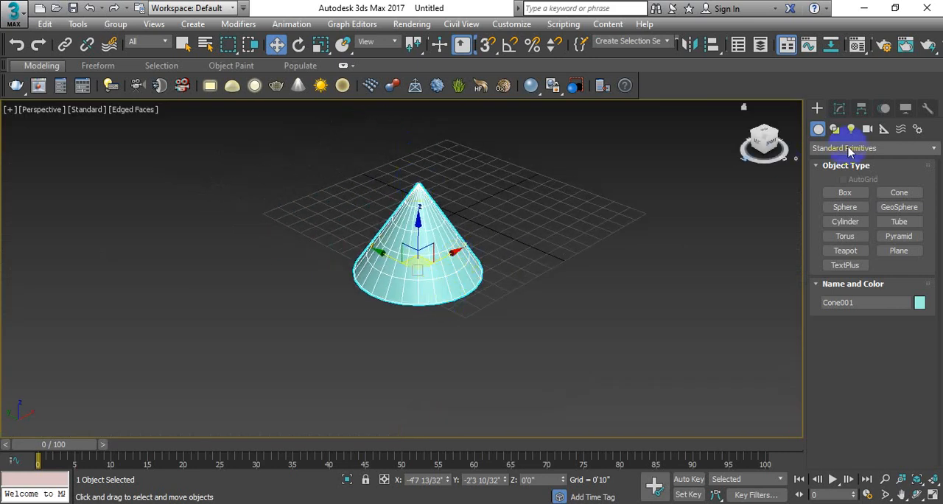
{"action": "left_click", "coordinate": [840, 111]}
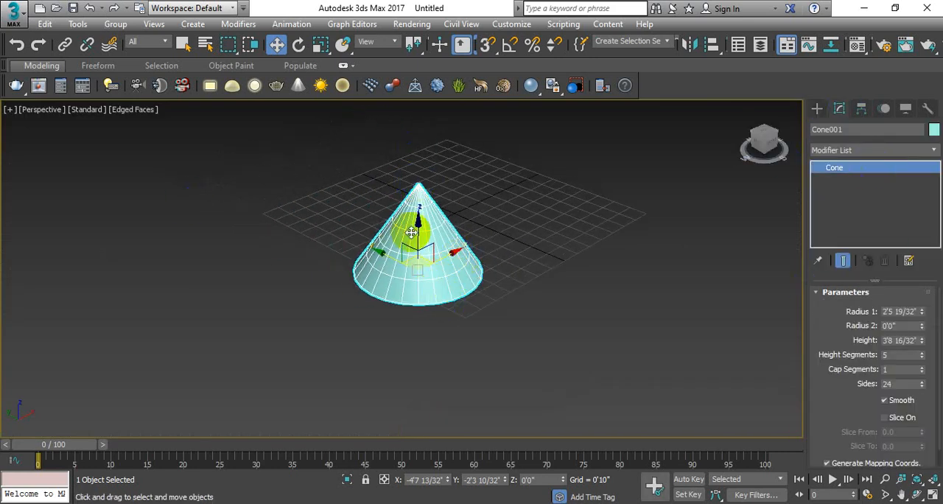
{"action": "mouse_move", "coordinate": [820, 314]}
{"action": "left_mouse_down"}
{"action": "mouse_move", "coordinate": [816, 294]}
{"action": "mouse_move", "coordinate": [812, 312]}
{"action": "left_mouse_up"}
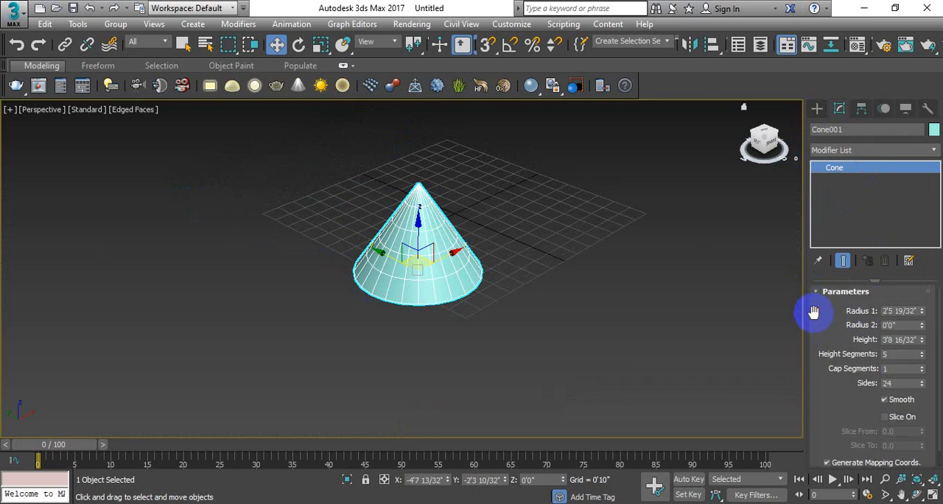
{"action": "left_click_drag", "start_coordinate": [921, 313], "coordinate": [166, 489]}
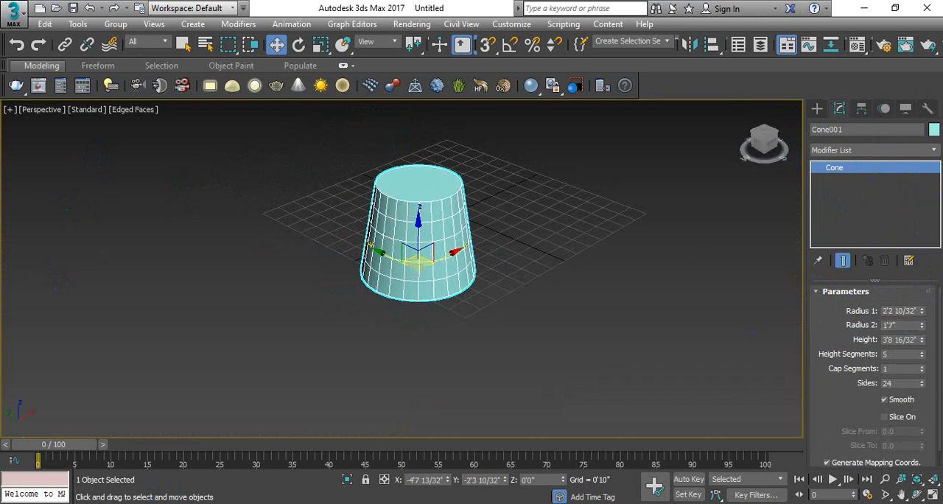
Set the cone's height to about 3'3", height segments to 12, cap segments to 7 and sides to 91.
{"action": "mouse_move", "coordinate": [924, 344]}
{"action": "left_mouse_down"}
{"action": "mouse_move", "coordinate": [926, 301]}
{"action": "mouse_move", "coordinate": [932, 347]}
{"action": "mouse_move", "coordinate": [925, 288]}
{"action": "mouse_move", "coordinate": [928, 362]}
{"action": "mouse_move", "coordinate": [936, 347]}
{"action": "mouse_move", "coordinate": [938, 314]}
{"action": "mouse_move", "coordinate": [897, 346]}
{"action": "mouse_move", "coordinate": [921, 358]}
{"action": "mouse_move", "coordinate": [921, 326]}
{"action": "mouse_move", "coordinate": [924, 375]}
{"action": "mouse_move", "coordinate": [919, 360]}
{"action": "left_mouse_up"}
{"action": "scroll", "coordinate": [448, 211], "scroll_direction": "up", "scroll_amount": 6}
{"action": "middle_click_drag", "start_coordinate": [520, 327], "coordinate": [529, 225]}
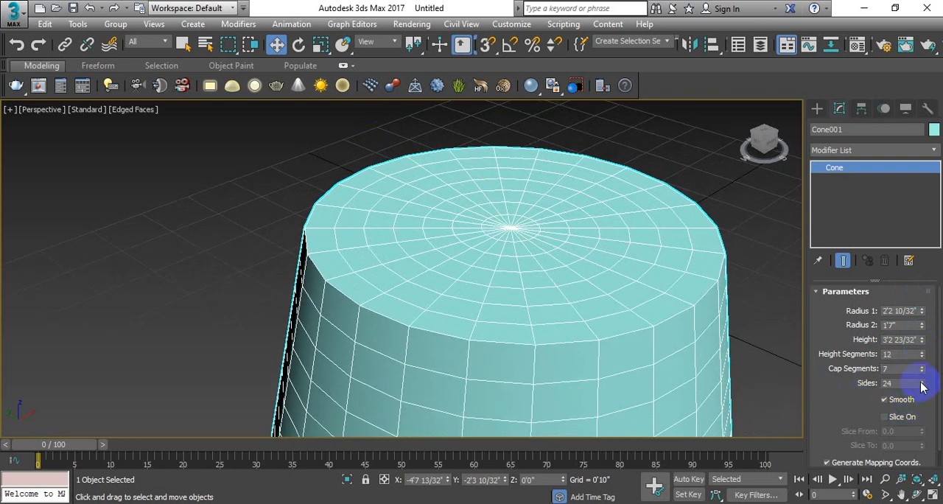
{"action": "left_click_drag", "start_coordinate": [921, 386], "coordinate": [919, 335]}
{"action": "scroll", "coordinate": [613, 281], "scroll_direction": "down", "scroll_amount": 4}
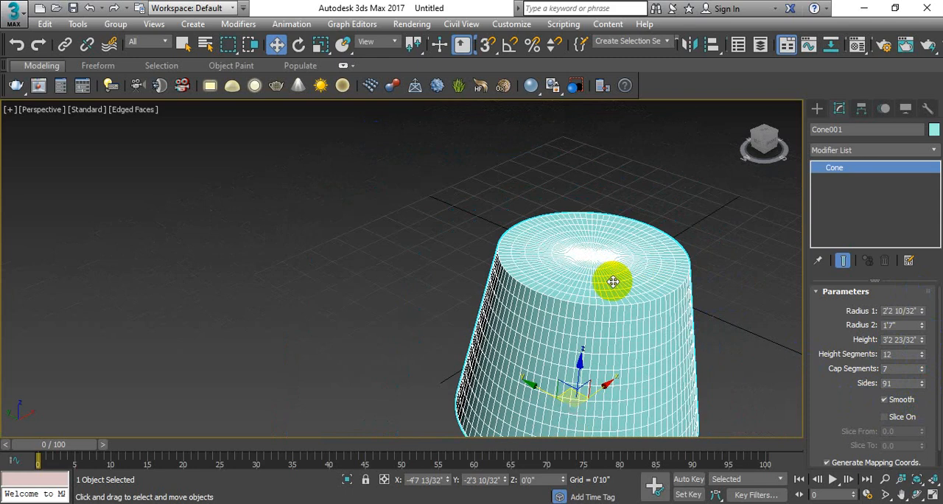
{"action": "middle_click_drag", "start_coordinate": [613, 281], "coordinate": [511, 179]}
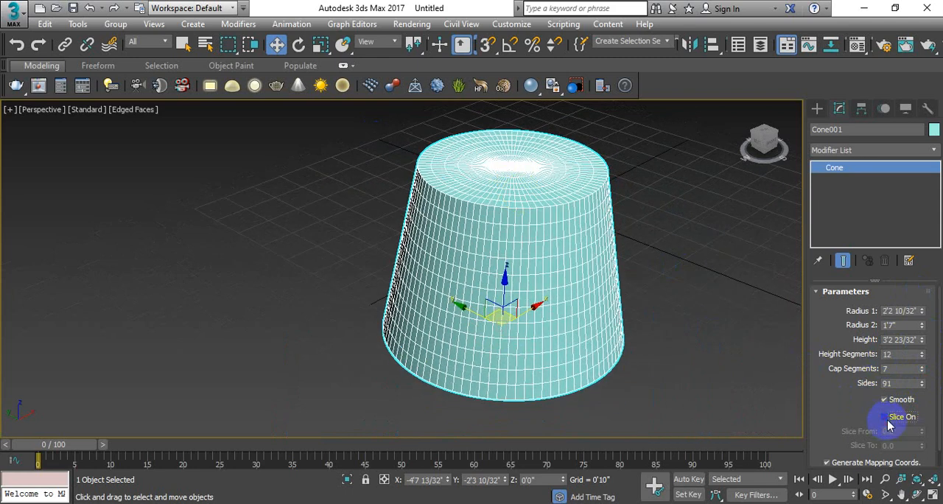
Turn on slicing for the cone and try Slice From values of 150, 180, 270 and finally 360.
{"action": "left_click", "coordinate": [888, 424]}
{"action": "type", "text": "15"}
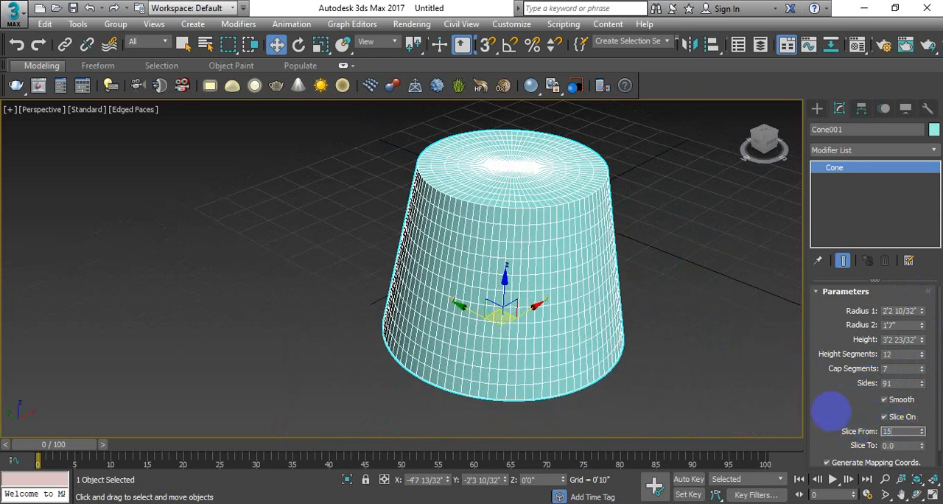
{"action": "type", "text": "0"}
{"action": "key", "text": "Return"}
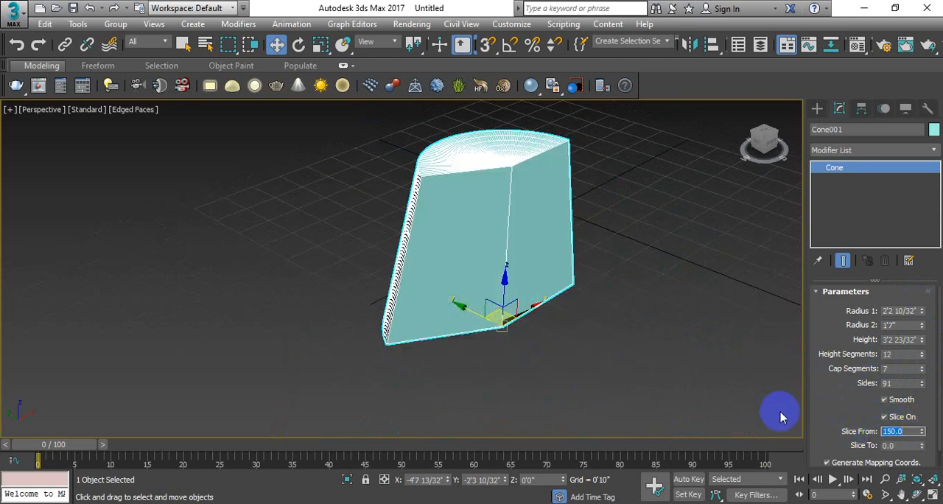
{"action": "type", "text": "180"}
{"action": "key", "text": "Return"}
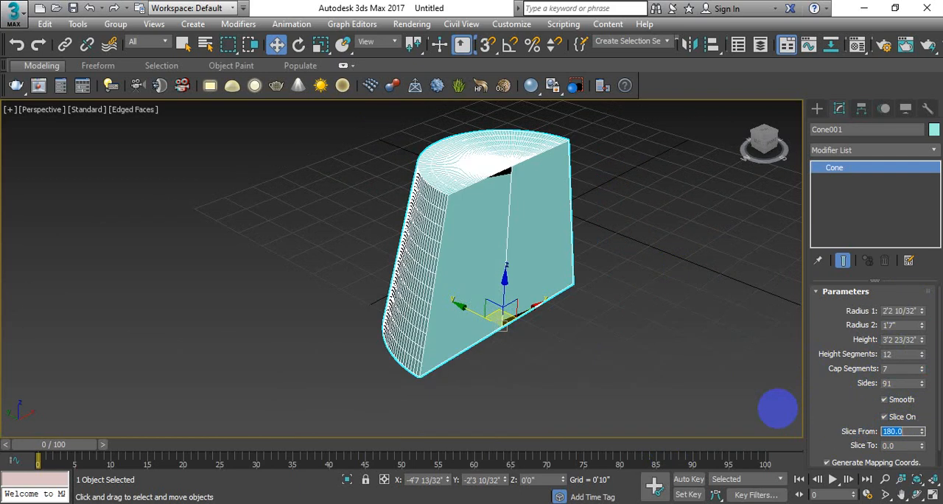
{"action": "type", "text": "270"}
{"action": "key", "text": "Return"}
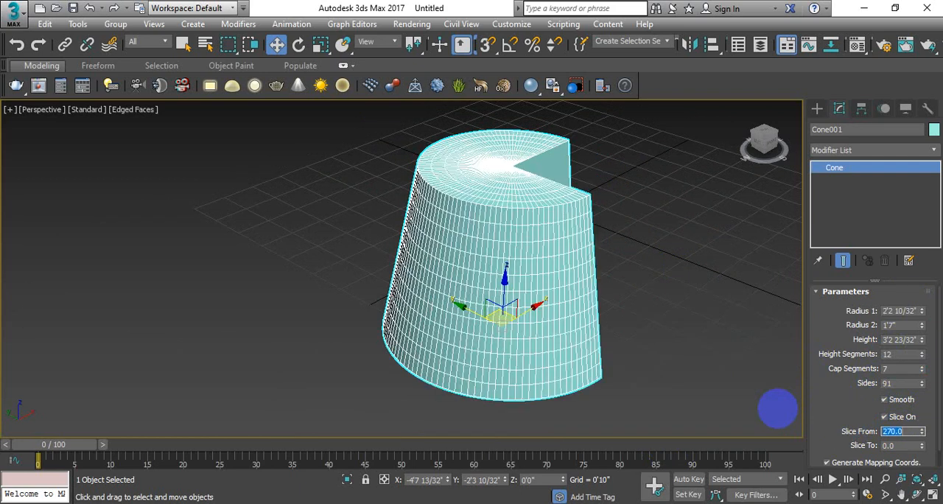
{"action": "type", "text": "360"}
{"action": "key", "text": "Return"}
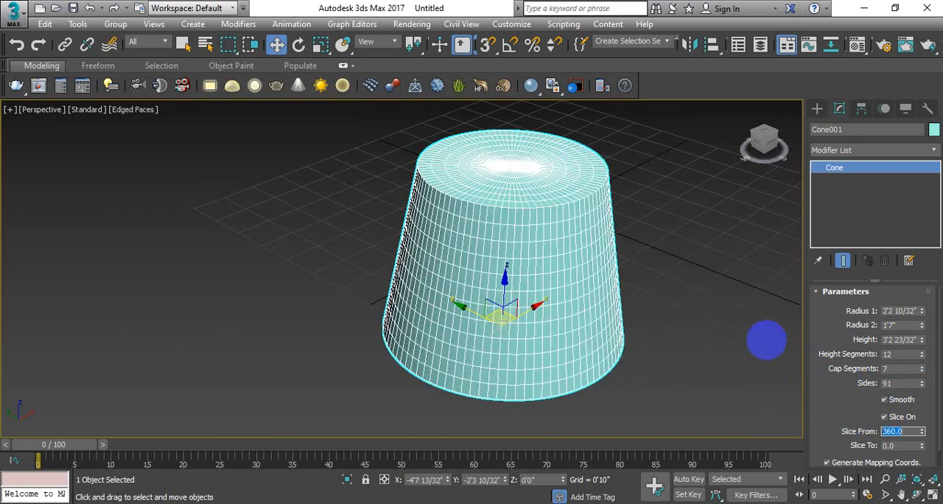
Set the cone's Radius 2 to 0 to bring its top back to a point.
{"action": "scroll", "coordinate": [538, 276], "scroll_direction": "down", "scroll_amount": 3}
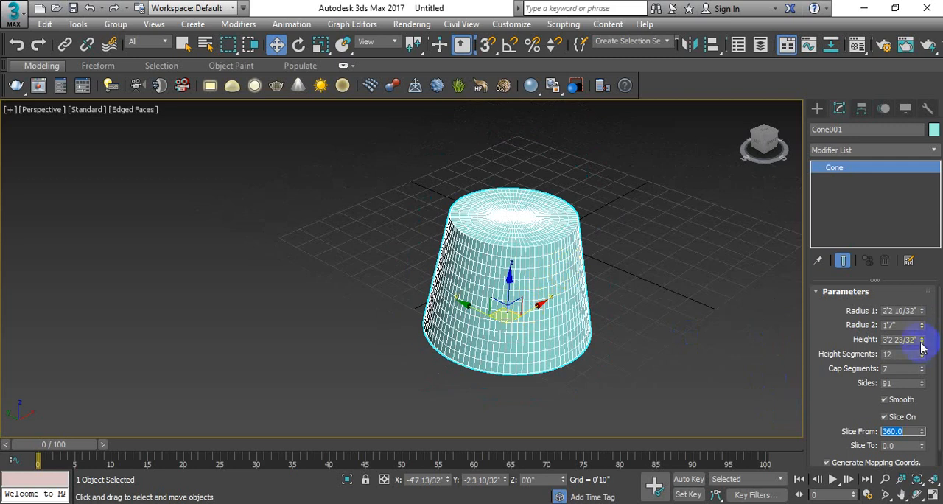
{"action": "left_click_drag", "start_coordinate": [920, 327], "coordinate": [920, 438]}
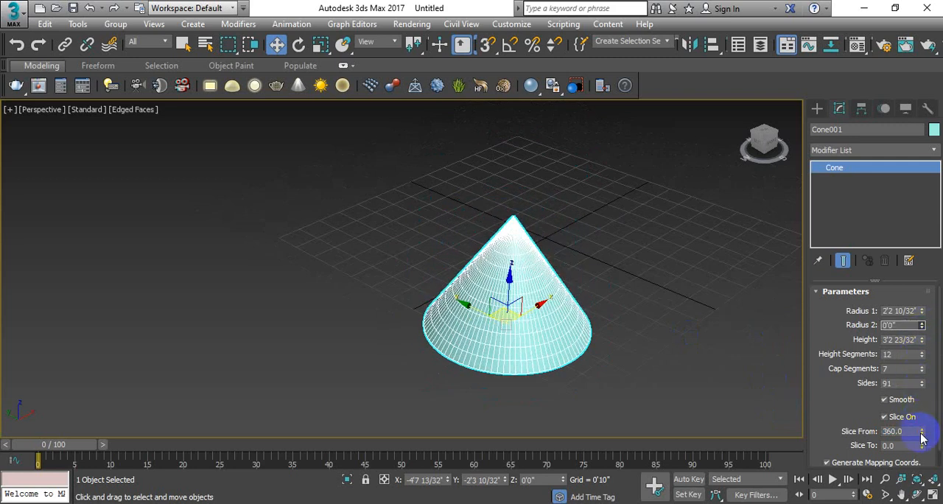
{"action": "middle_click_drag", "start_coordinate": [521, 299], "coordinate": [505, 288]}
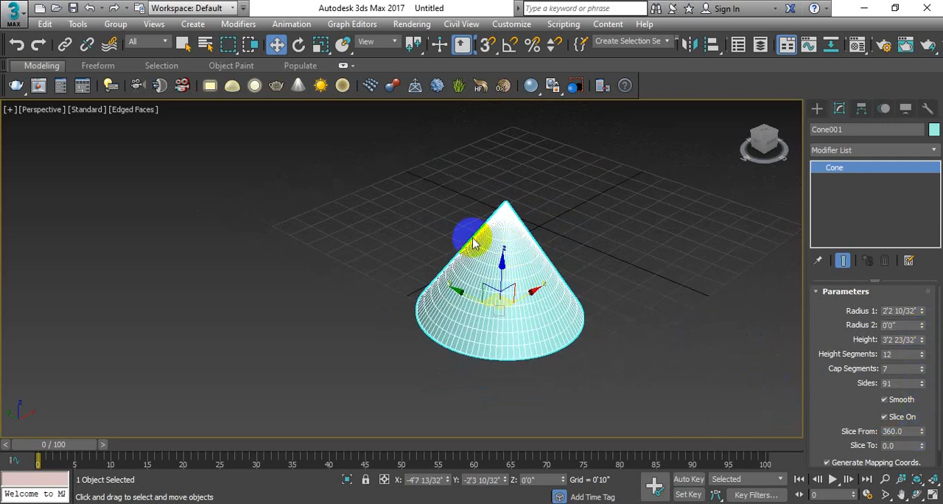
Restore the four-viewport layout and delete the cone.
{"action": "key", "text": "alt+w"}
{"action": "scroll", "coordinate": [193, 213], "scroll_direction": "down", "scroll_amount": 3}
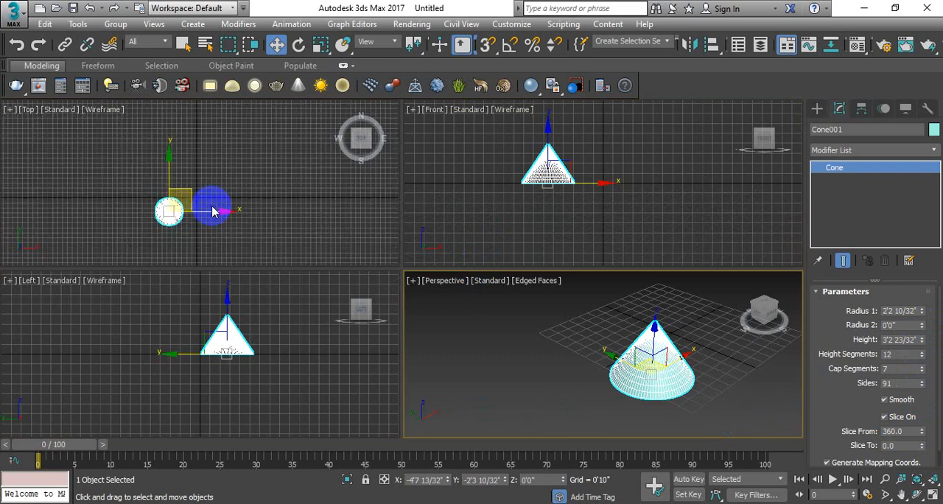
{"action": "middle_click_drag", "start_coordinate": [216, 208], "coordinate": [229, 201]}
{"action": "left_click", "coordinate": [678, 403]}
{"action": "key", "text": "Delete"}
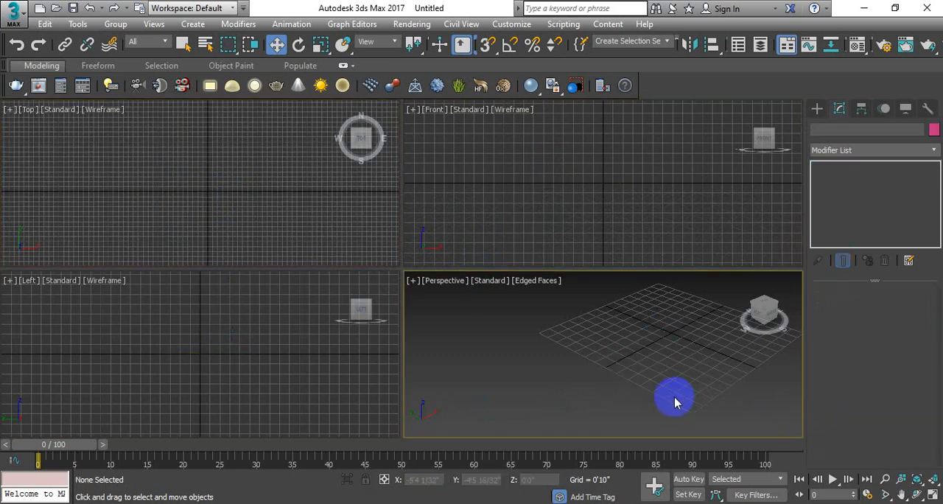
Create a box at the origin through Keyboard Entry with length, width and height of 20'0", and frame it whole in the Perspective viewport.
{"action": "left_click", "coordinate": [816, 109]}
{"action": "left_click", "coordinate": [858, 195]}
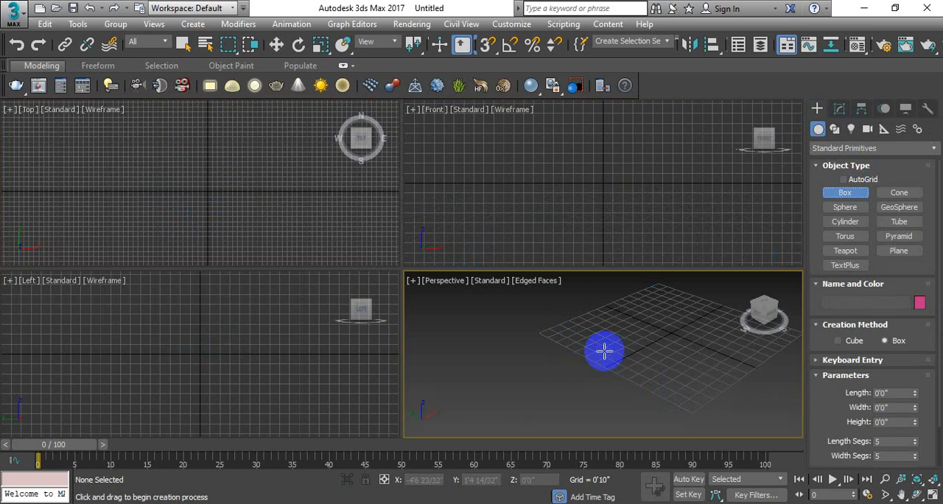
{"action": "left_click", "coordinate": [284, 204]}
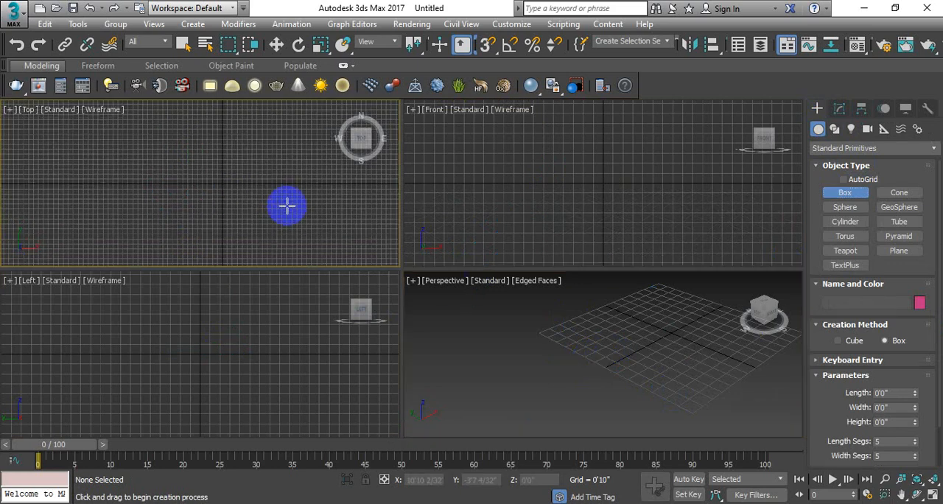
{"action": "left_click", "coordinate": [845, 361]}
{"action": "left_click", "coordinate": [861, 367]}
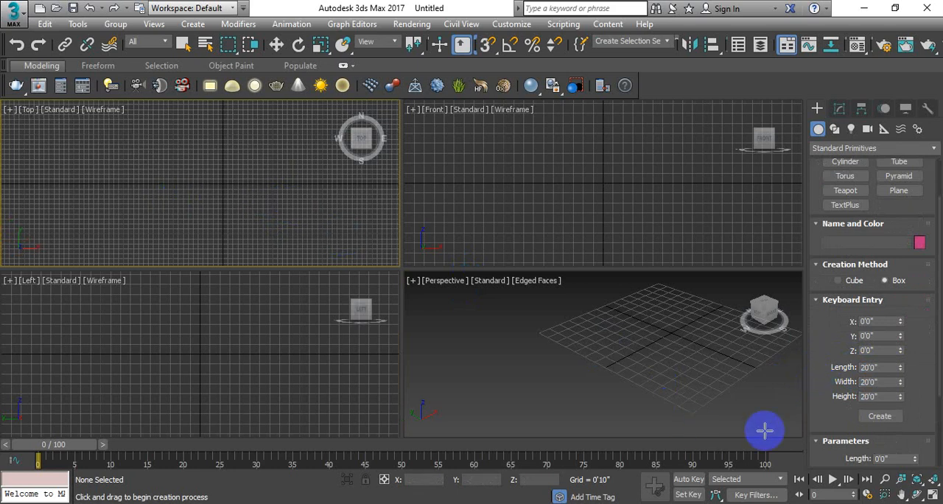
{"action": "left_click", "coordinate": [880, 416]}
{"action": "key", "text": "w"}
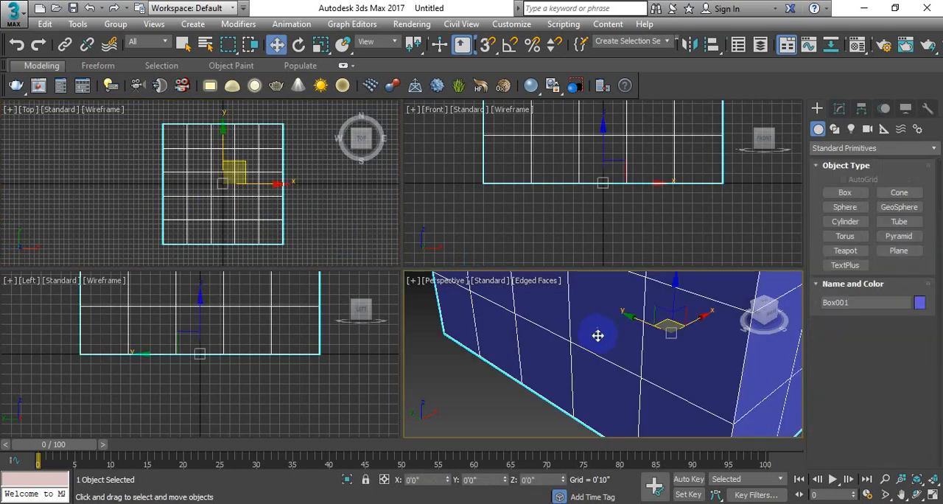
{"action": "scroll", "coordinate": [604, 327], "scroll_direction": "down", "scroll_amount": 3}
{"action": "middle_click_drag", "start_coordinate": [615, 324], "coordinate": [604, 362]}
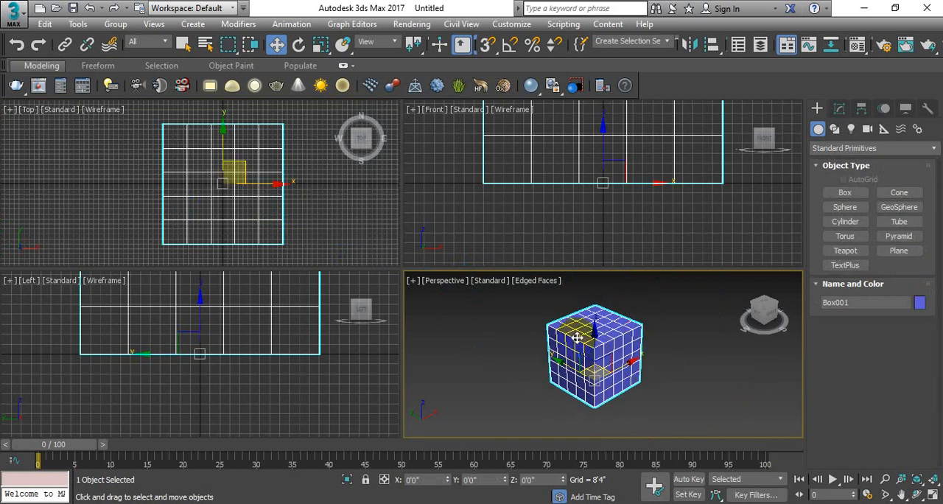
Set the box's height to 25'0".
{"action": "left_click", "coordinate": [839, 109]}
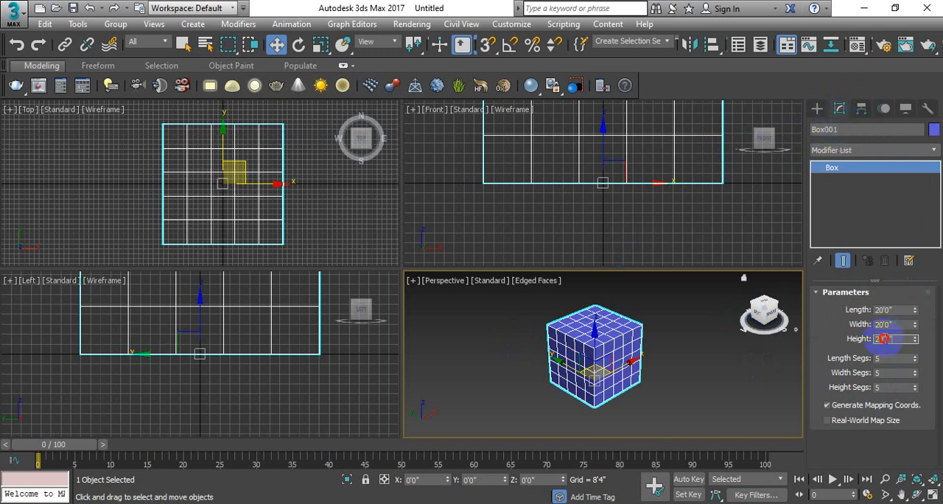
{"action": "double_click", "coordinate": [883, 338]}
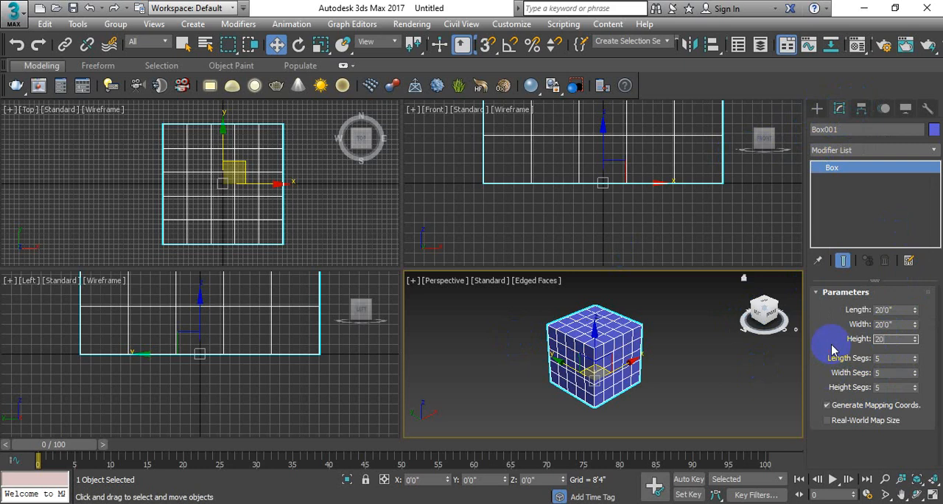
{"action": "key", "text": "Return"}
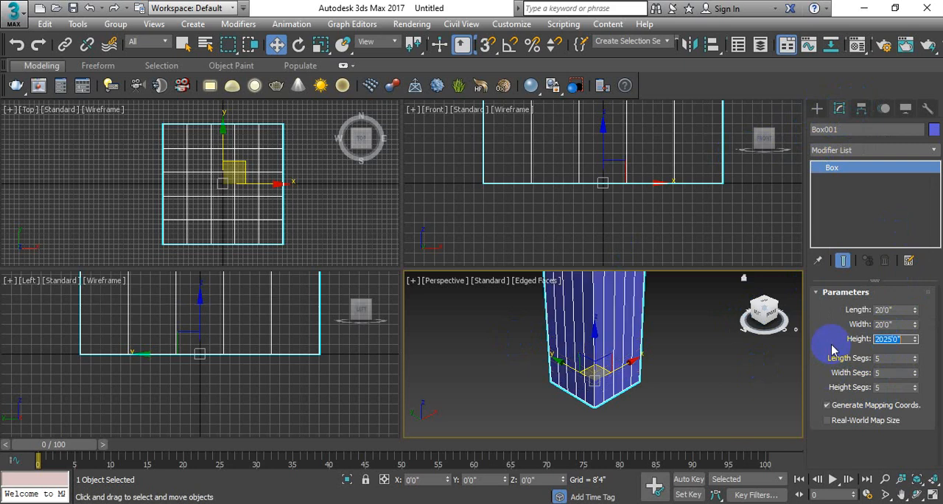
{"action": "type", "text": "25"}
{"action": "key", "text": "Return"}
{"action": "left_click", "coordinate": [623, 361]}
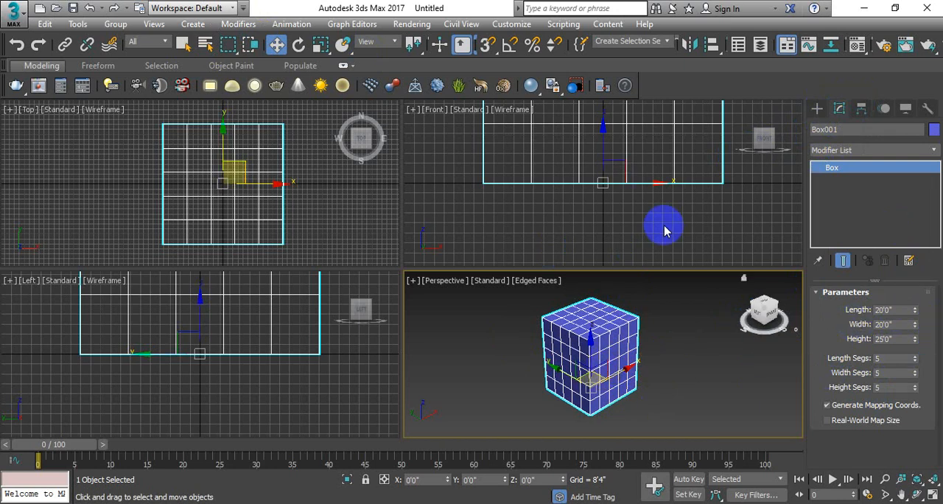
Open Units Setup, switch the display unit scale to Metric and view the available metric units.
{"action": "left_click", "coordinate": [514, 24]}
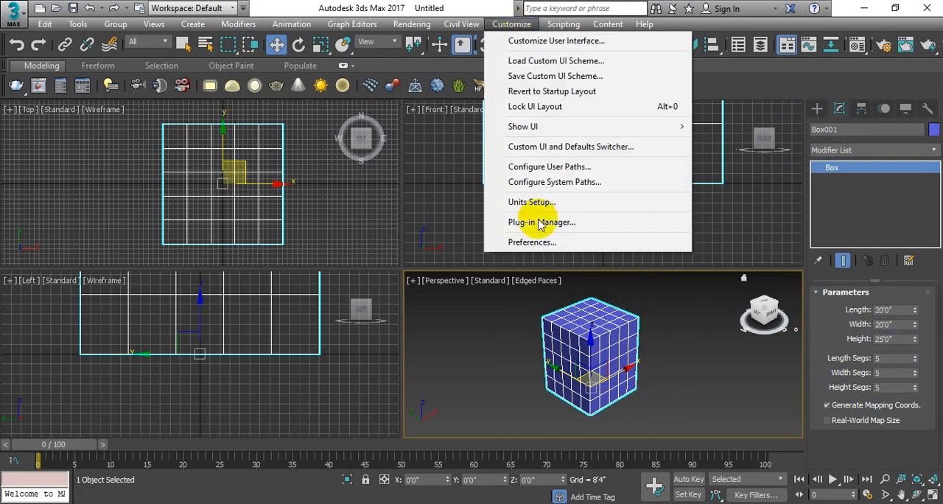
{"action": "left_click", "coordinate": [551, 200]}
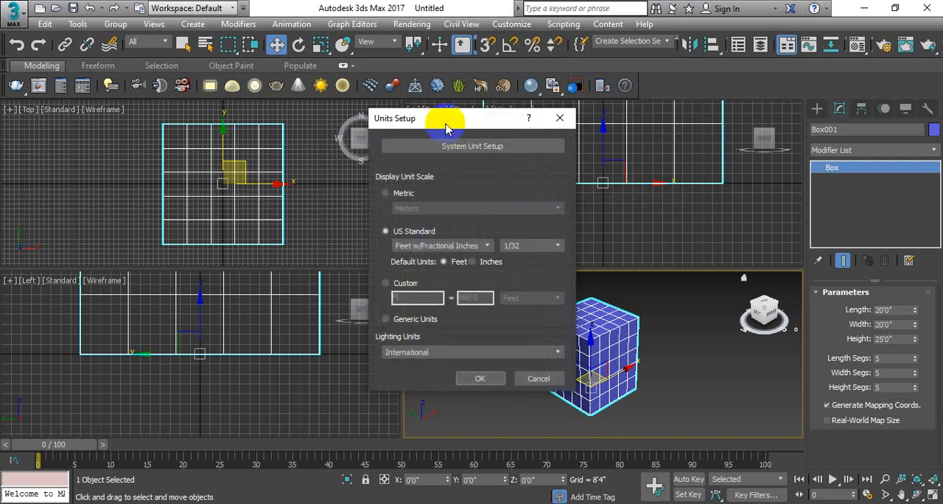
{"action": "left_click_drag", "start_coordinate": [459, 118], "coordinate": [551, 39]}
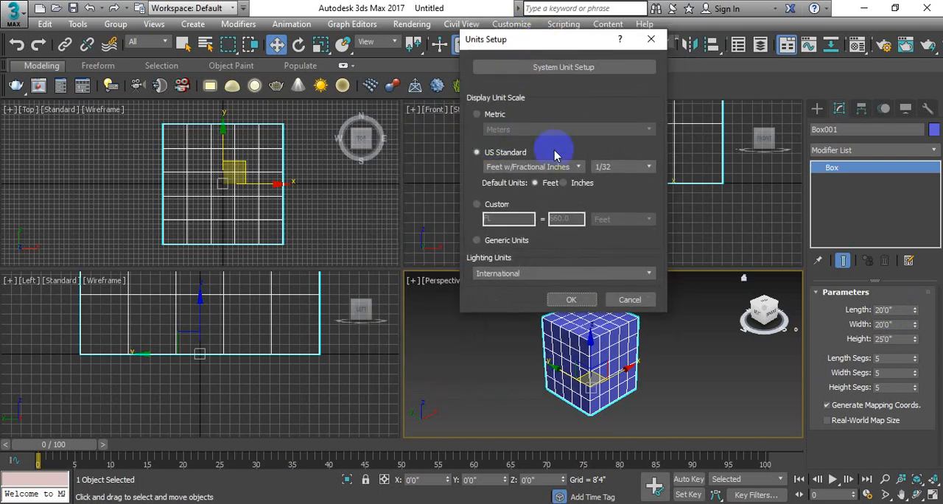
{"action": "left_click", "coordinate": [479, 116]}
{"action": "left_click", "coordinate": [538, 131]}
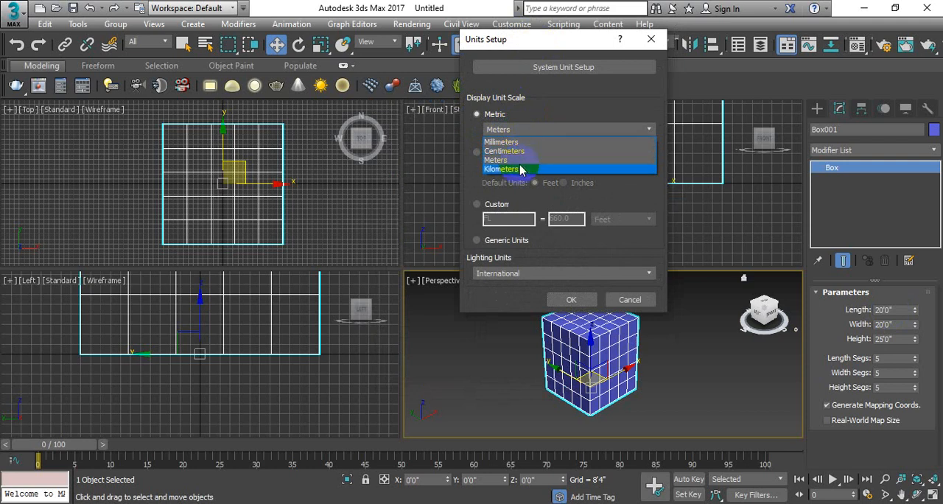
{"action": "left_click", "coordinate": [470, 182]}
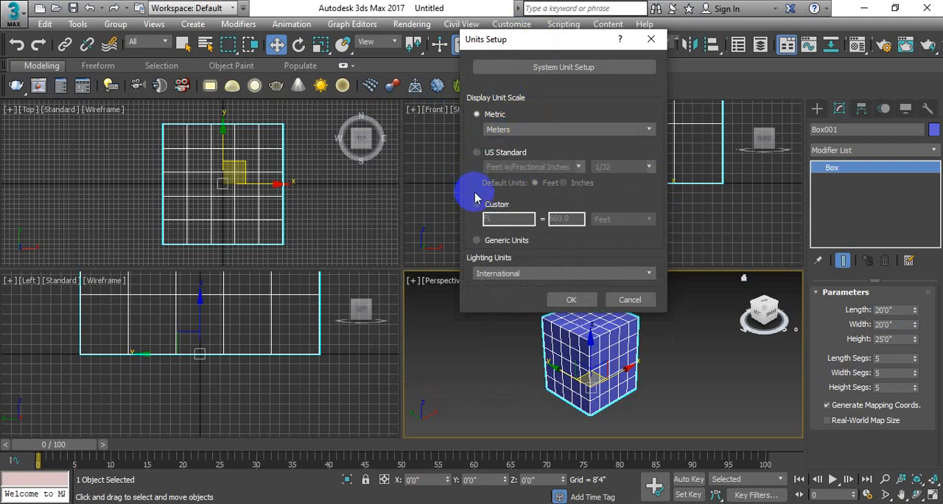
Set the display unit scale to US Standard with Feet w/Fractional Inches and accept the units setup.
{"action": "left_click", "coordinate": [476, 153]}
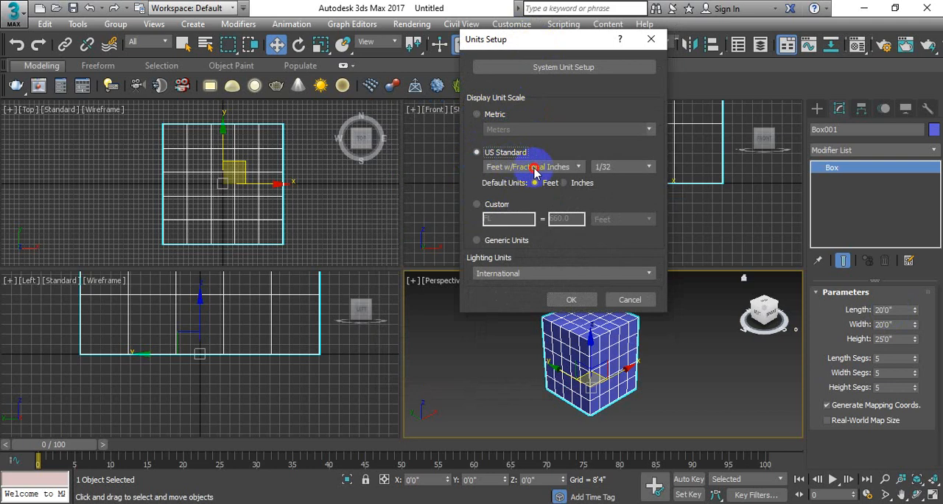
{"action": "left_click", "coordinate": [535, 169]}
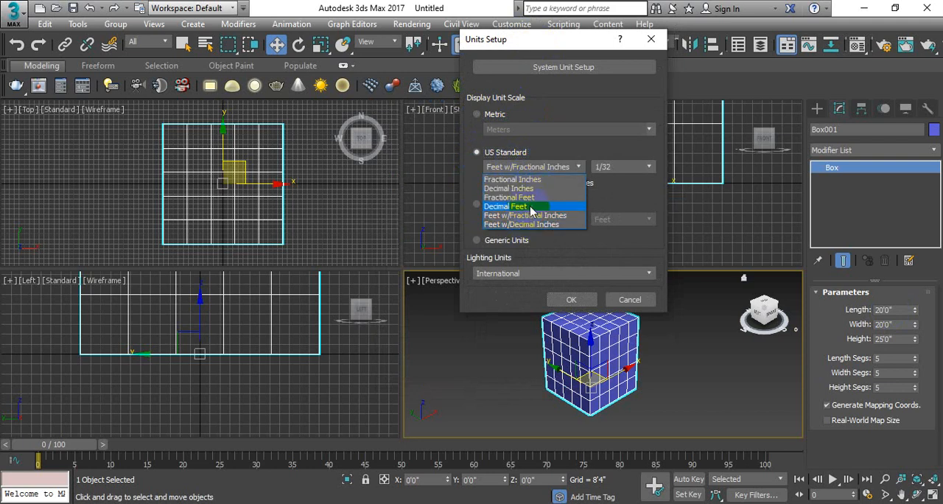
{"action": "left_click", "coordinate": [570, 214]}
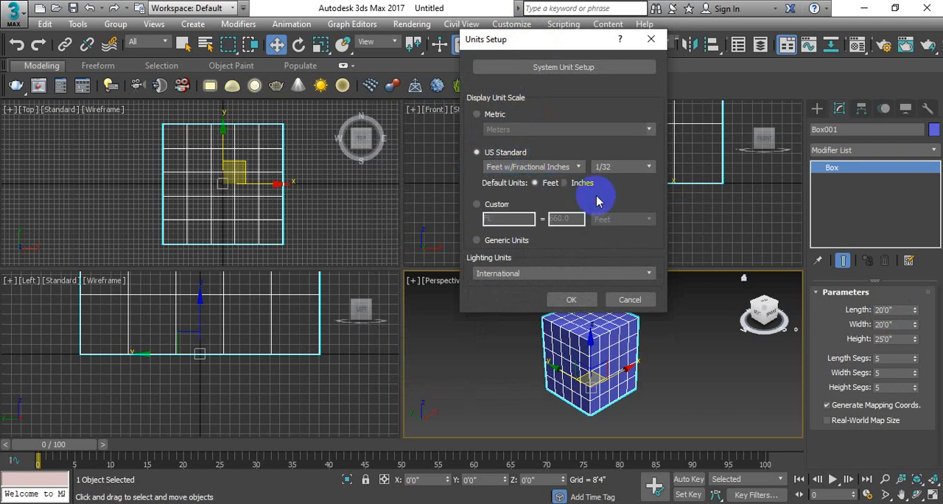
{"action": "left_click", "coordinate": [568, 300]}
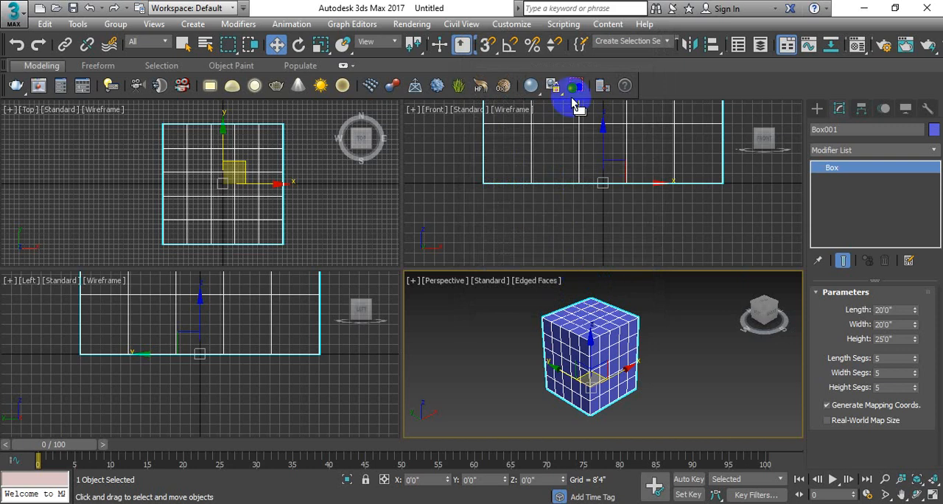
Delete the box from the scene.
{"action": "left_click", "coordinate": [509, 24]}
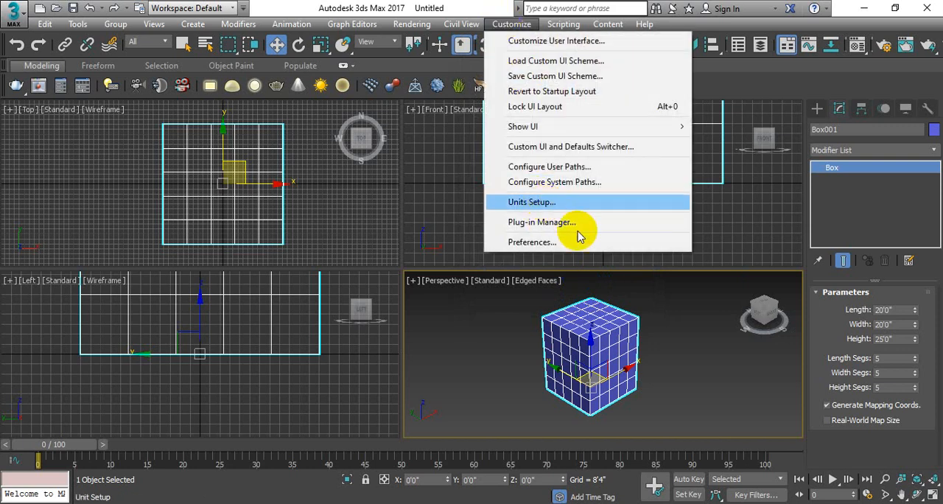
{"action": "left_click", "coordinate": [658, 347]}
{"action": "left_click", "coordinate": [611, 339]}
{"action": "key", "text": "Delete"}
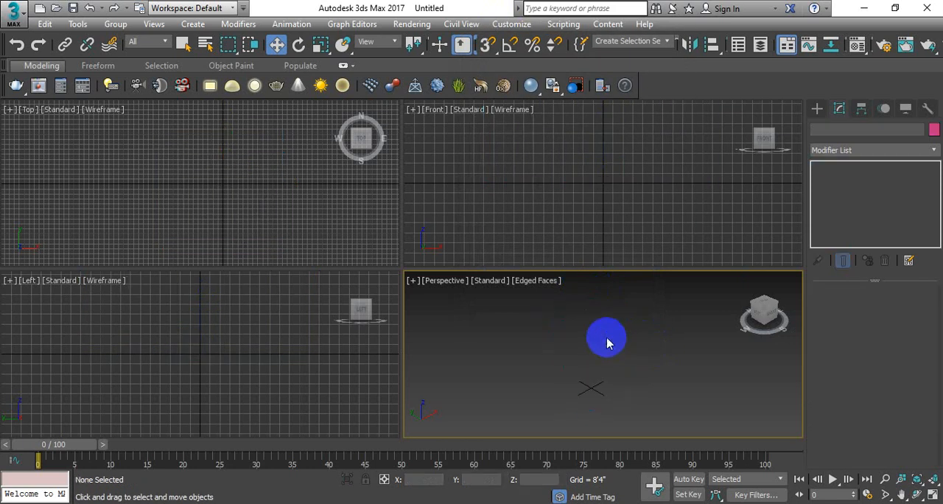
Create a box at the origin through Keyboard Entry with length 24'0", width 60'0" and height 12'0".
{"action": "left_click", "coordinate": [817, 108]}
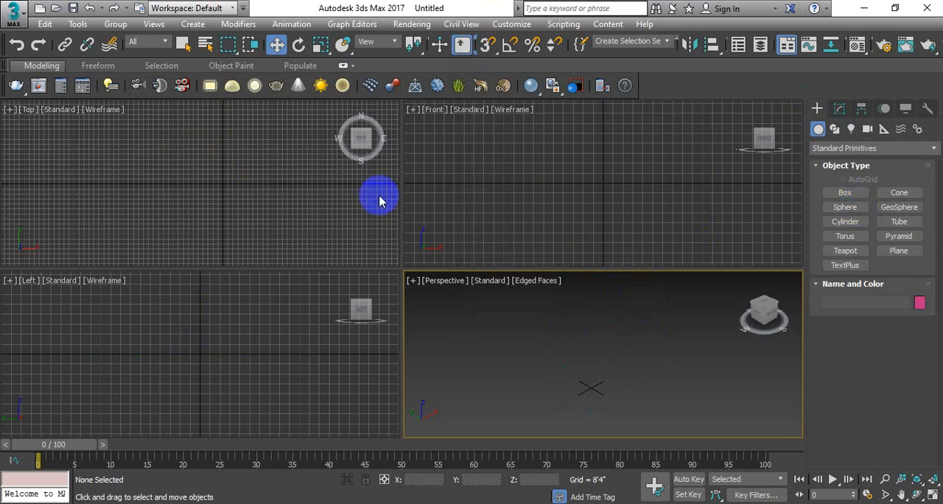
{"action": "left_click", "coordinate": [286, 204]}
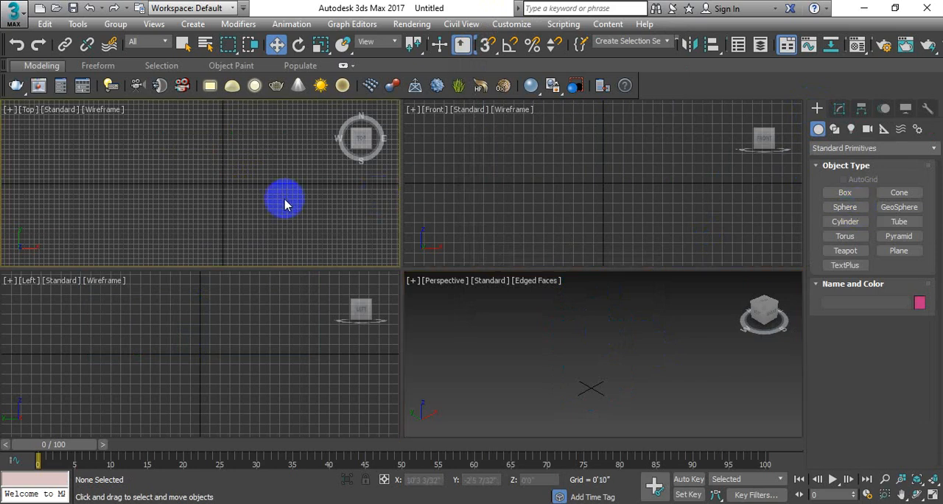
{"action": "left_click", "coordinate": [845, 192]}
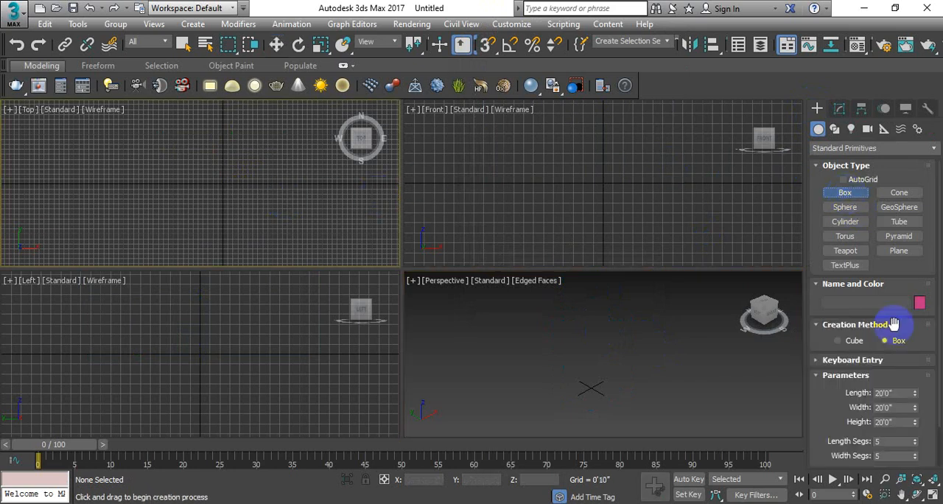
{"action": "left_click", "coordinate": [872, 359]}
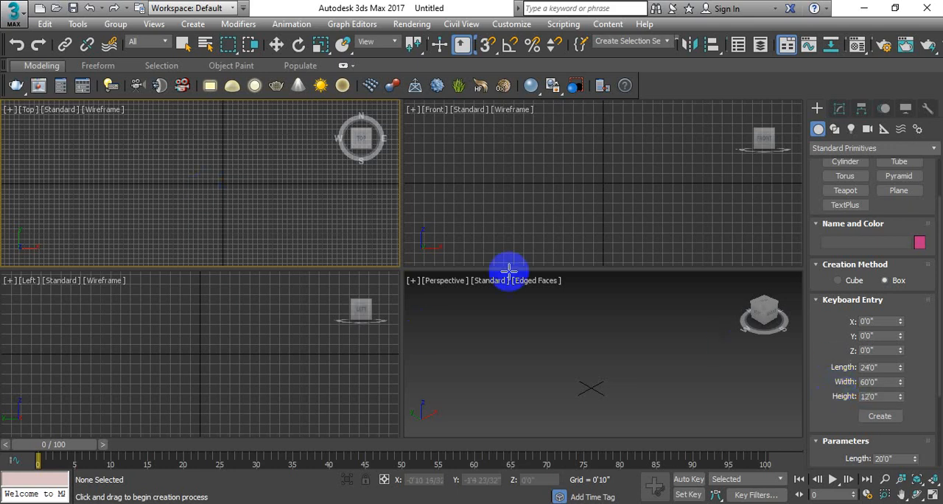
{"action": "left_click", "coordinate": [879, 417]}
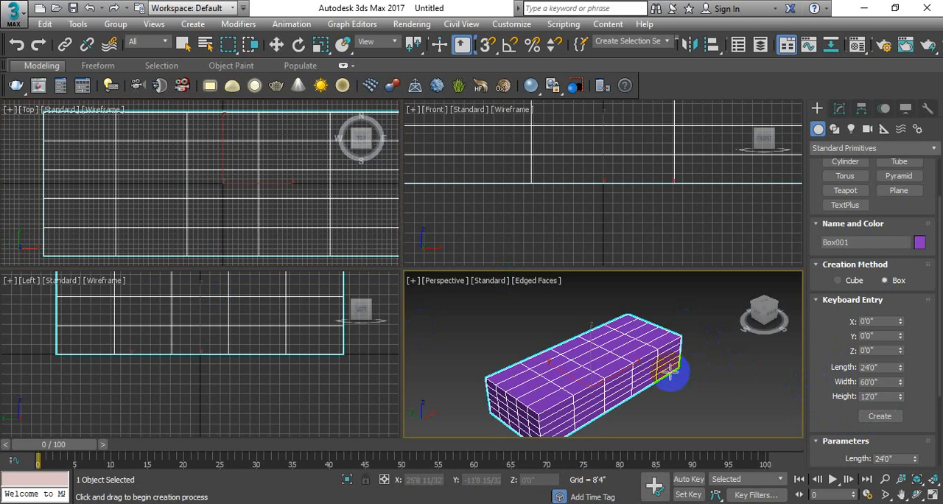
{"action": "key", "text": "w"}
Set the box's length, width and height segments to 1 and frame it in the Top and Perspective viewports.
{"action": "left_click", "coordinate": [838, 110]}
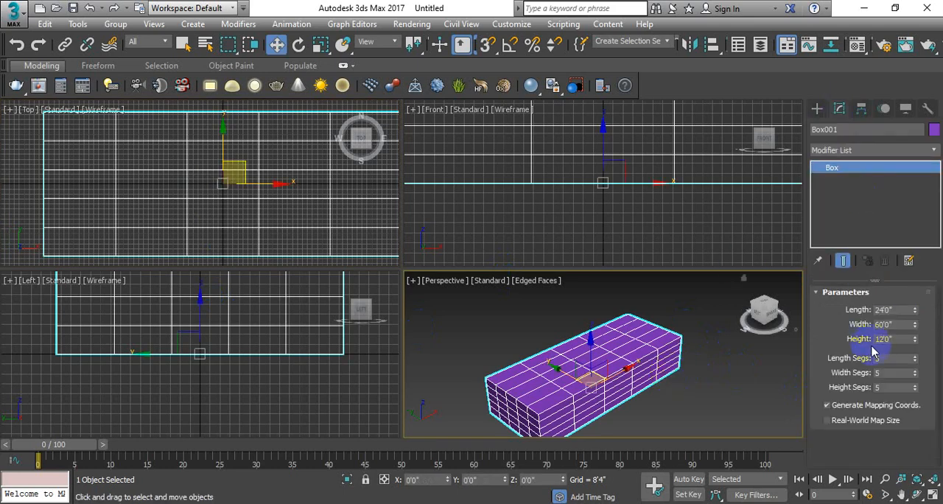
{"action": "key", "text": "Tab"}
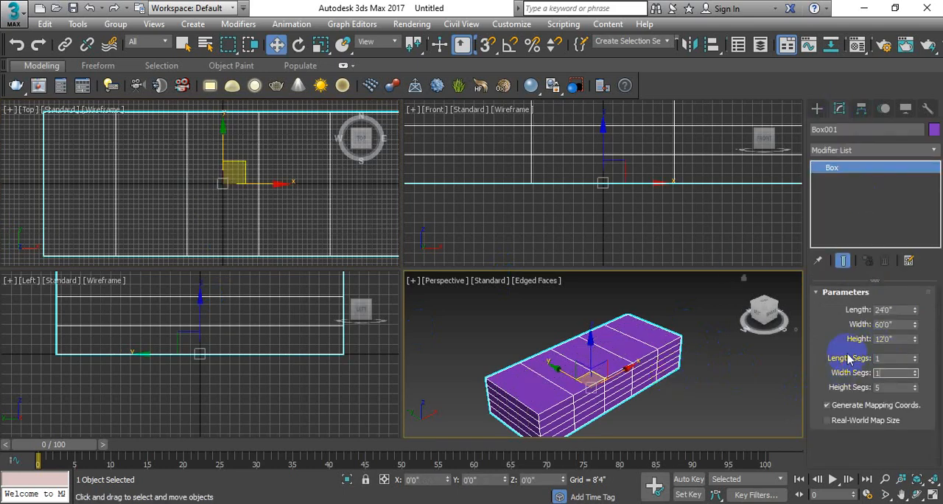
{"action": "type", "text": "1"}
{"action": "key", "text": "Tab"}
{"action": "type", "text": "1"}
{"action": "key", "text": "Return"}
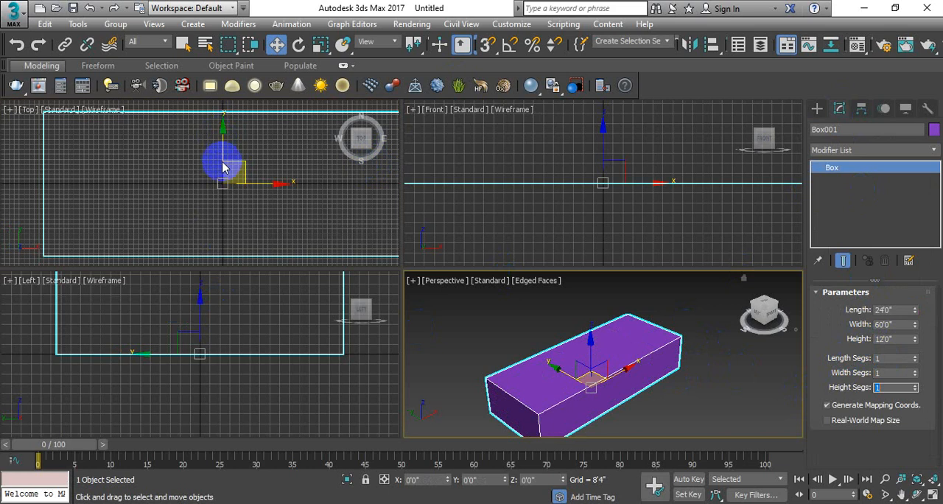
{"action": "scroll", "coordinate": [221, 162], "scroll_direction": "down", "scroll_amount": 5}
{"action": "middle_click_drag", "start_coordinate": [551, 312], "coordinate": [562, 301]}
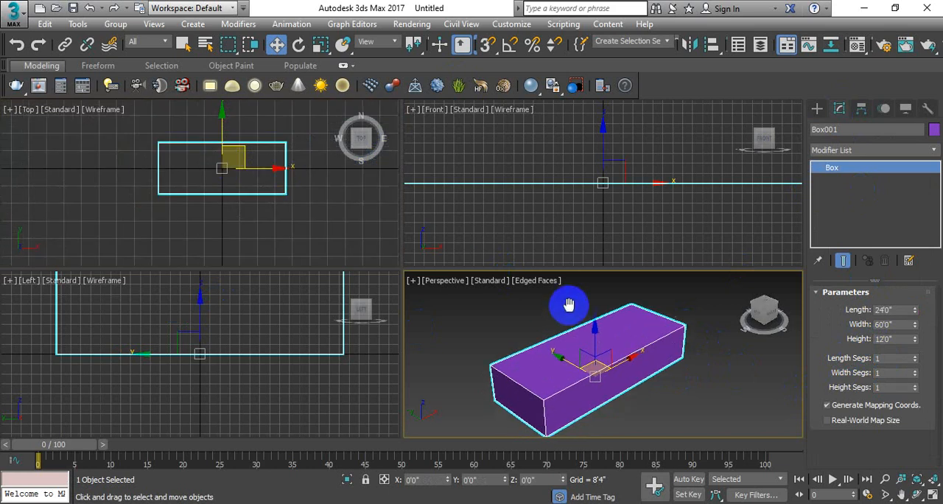
Create a second box at the origin through Keyboard Entry with length 6'0", width 72'0" and height 24'0".
{"action": "left_click", "coordinate": [817, 108]}
{"action": "left_click", "coordinate": [847, 195]}
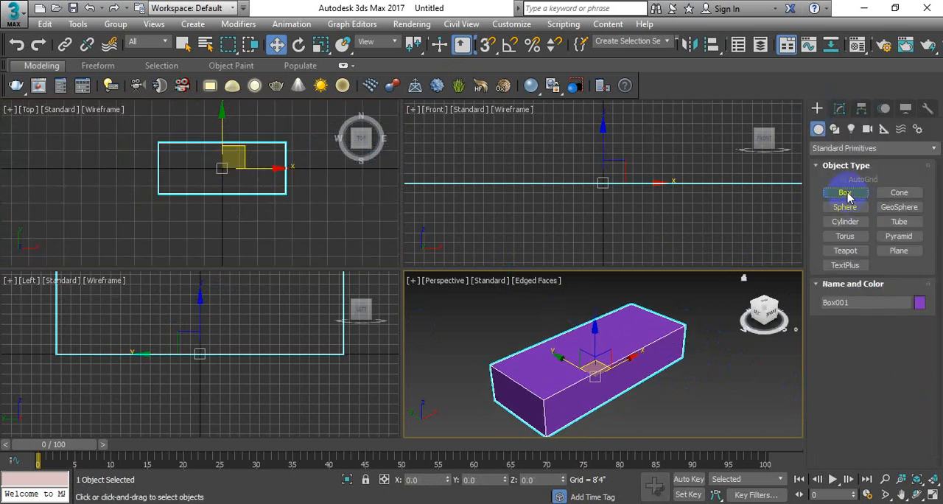
{"action": "left_click", "coordinate": [854, 360]}
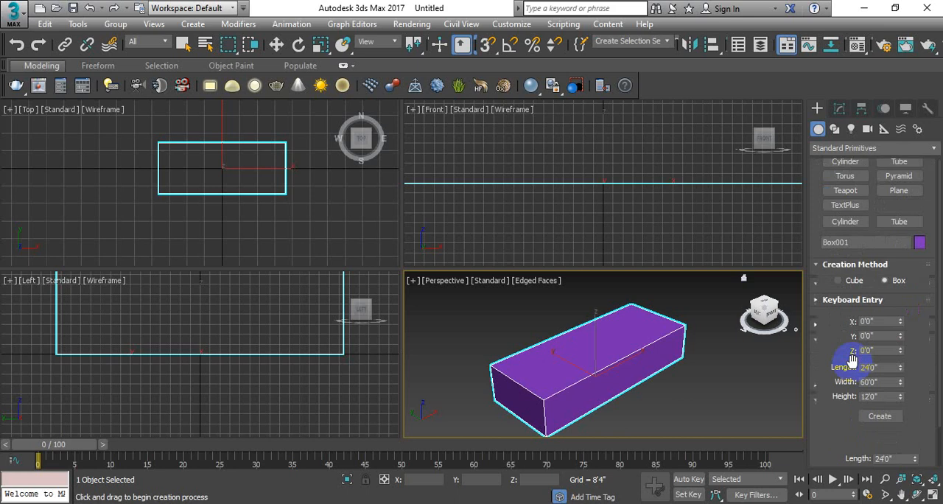
{"action": "scroll", "coordinate": [866, 330], "scroll_direction": "down", "scroll_amount": 2}
{"action": "left_click", "coordinate": [868, 366]}
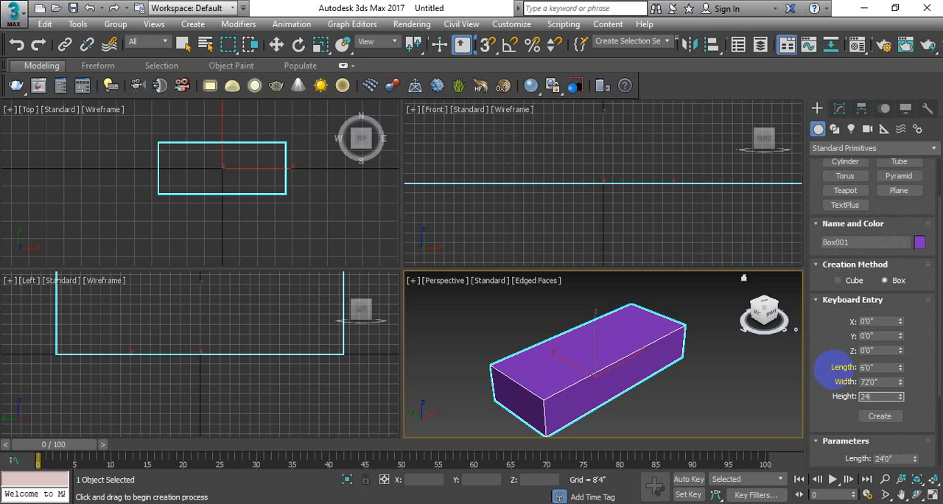
{"action": "scroll", "coordinate": [545, 317], "scroll_direction": "down", "scroll_amount": 3}
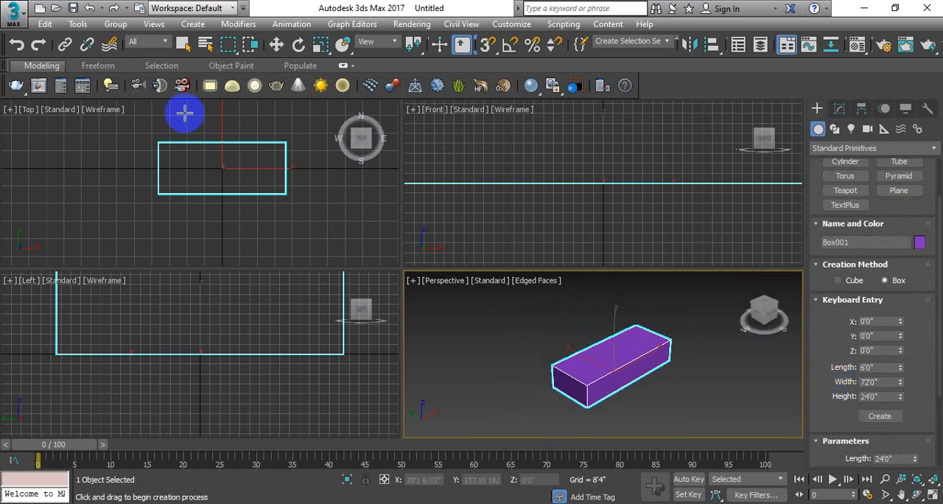
{"action": "scroll", "coordinate": [256, 158], "scroll_direction": "down", "scroll_amount": 2}
{"action": "middle_click_drag", "start_coordinate": [612, 373], "coordinate": [610, 377]}
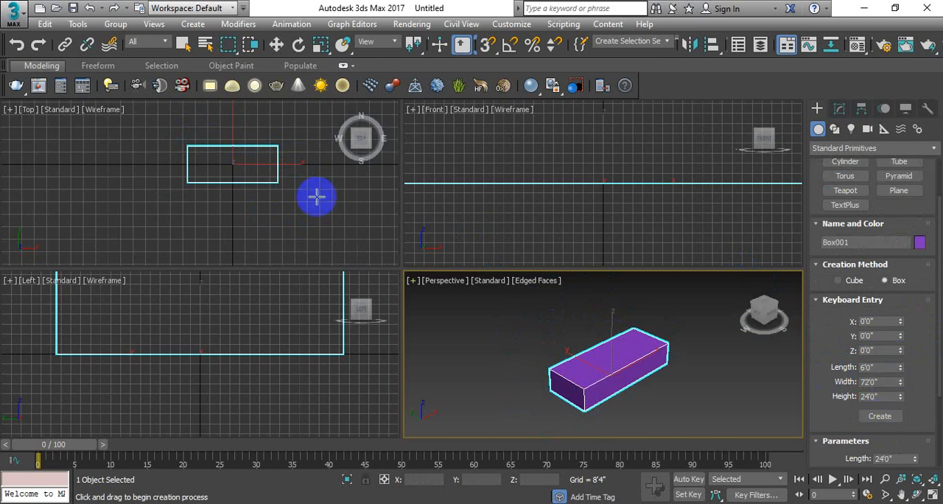
{"action": "left_click", "coordinate": [294, 185]}
{"action": "left_click", "coordinate": [881, 418]}
{"action": "right_click", "coordinate": [577, 357]}
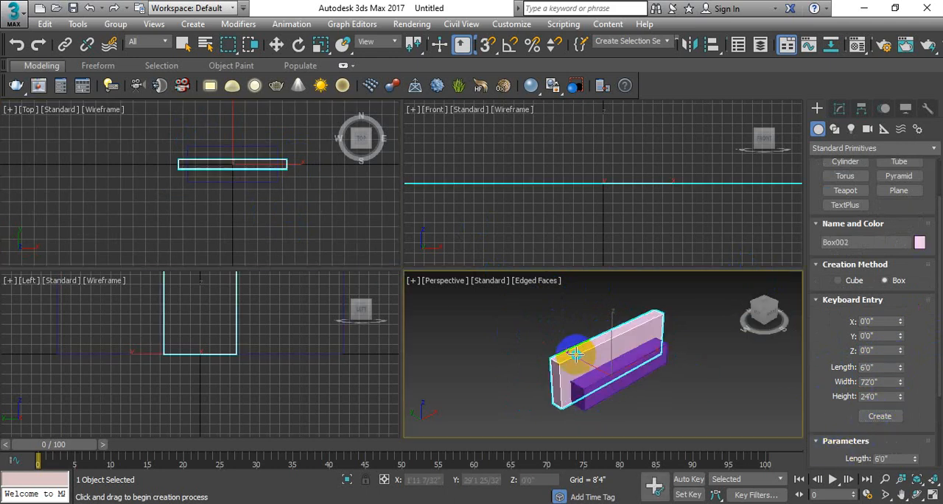
{"action": "right_click", "coordinate": [577, 357]}
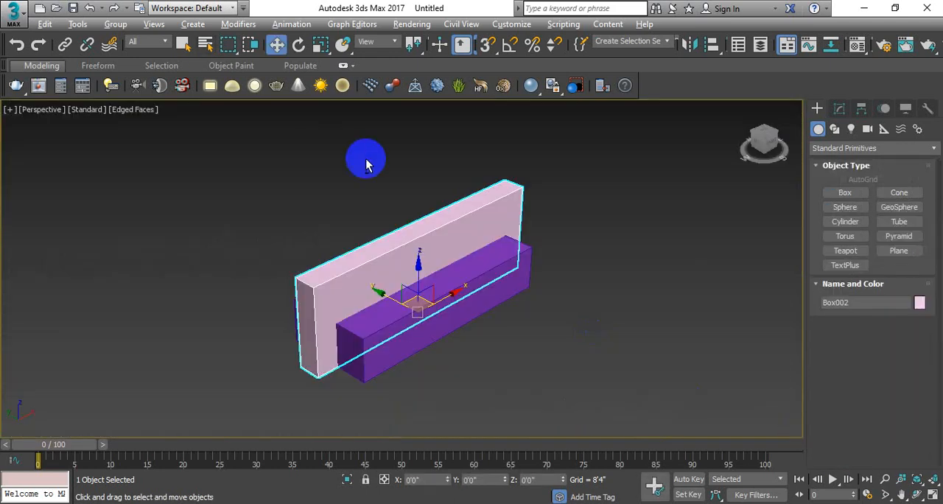
Maximize the Top viewport and hide its grid, with both boxes in view.
{"action": "key", "text": "alt+w"}
{"action": "left_click", "coordinate": [248, 163]}
{"action": "key", "text": "alt+w"}
{"action": "middle_click_drag", "start_coordinate": [450, 207], "coordinate": [432, 272]}
{"action": "key", "text": "g"}
{"action": "scroll", "coordinate": [432, 273], "scroll_direction": "up", "scroll_amount": 2}
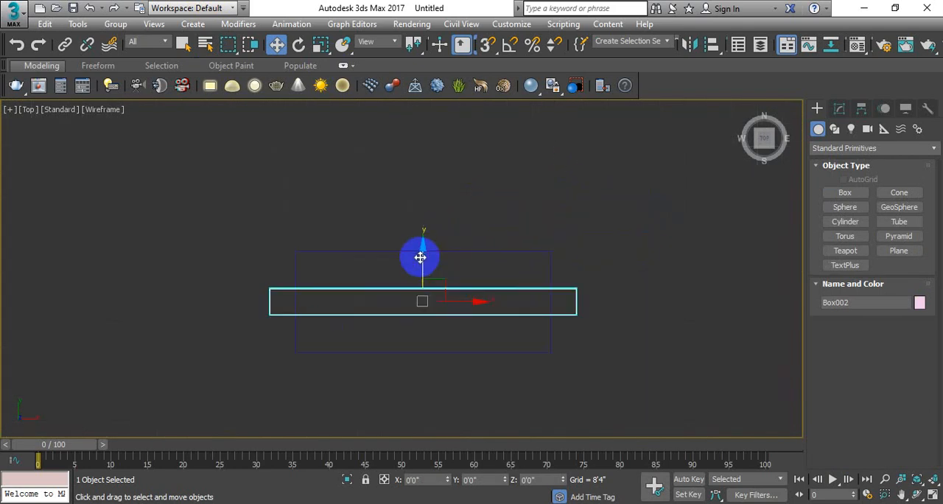
Move the thin upright box along Y to about 15'0", against the back edge of the low box, and restore the four-viewport layout.
{"action": "left_click_drag", "start_coordinate": [423, 248], "coordinate": [428, 180]}
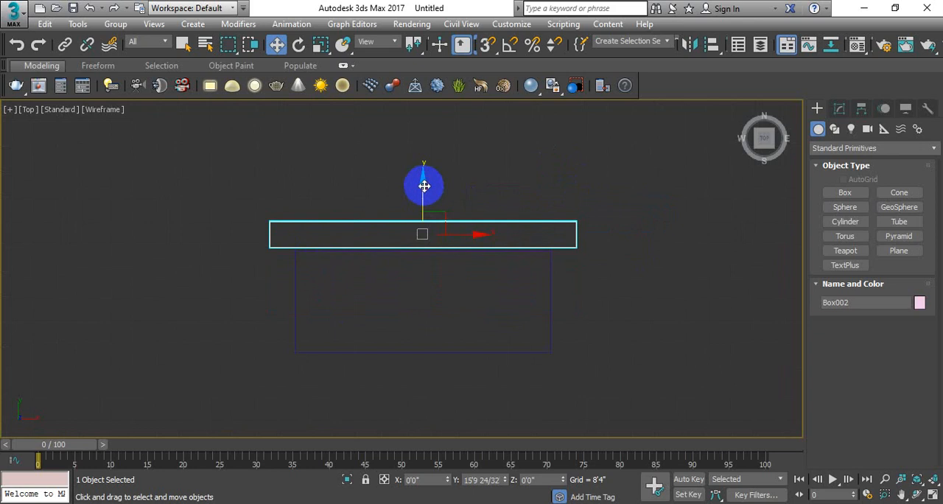
{"action": "scroll", "coordinate": [406, 257], "scroll_direction": "up", "scroll_amount": 6}
{"action": "left_click_drag", "start_coordinate": [449, 160], "coordinate": [448, 169]}
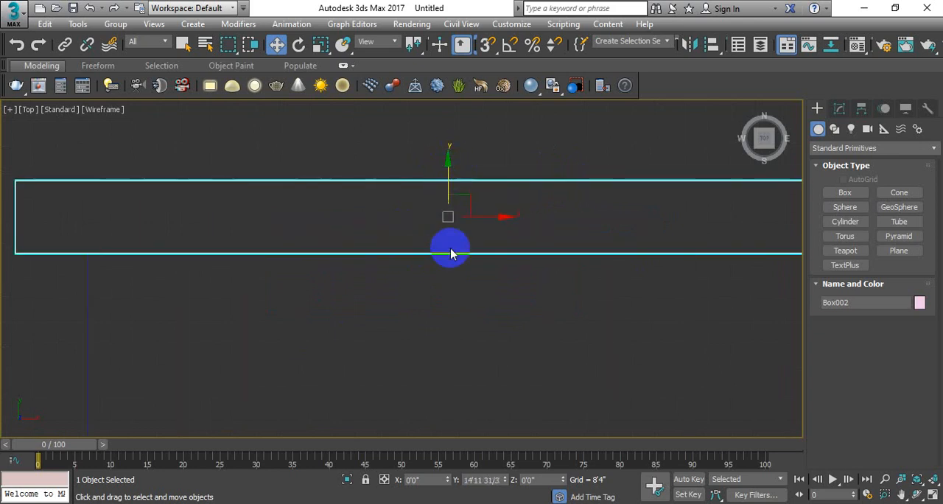
{"action": "key", "text": "alt+w"}
{"action": "scroll", "coordinate": [513, 299], "scroll_direction": "down", "scroll_amount": 3}
{"action": "scroll", "coordinate": [283, 234], "scroll_direction": "down", "scroll_amount": 5}
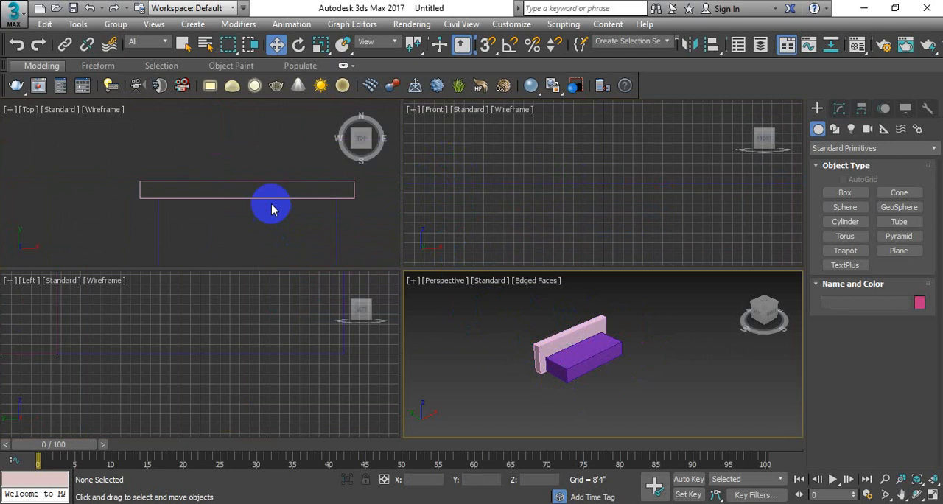
Create a third box at the origin through Keyboard Entry with length 24'0", width 6'0" and height 18'0".
{"action": "left_click", "coordinate": [273, 204]}
{"action": "left_click", "coordinate": [847, 193]}
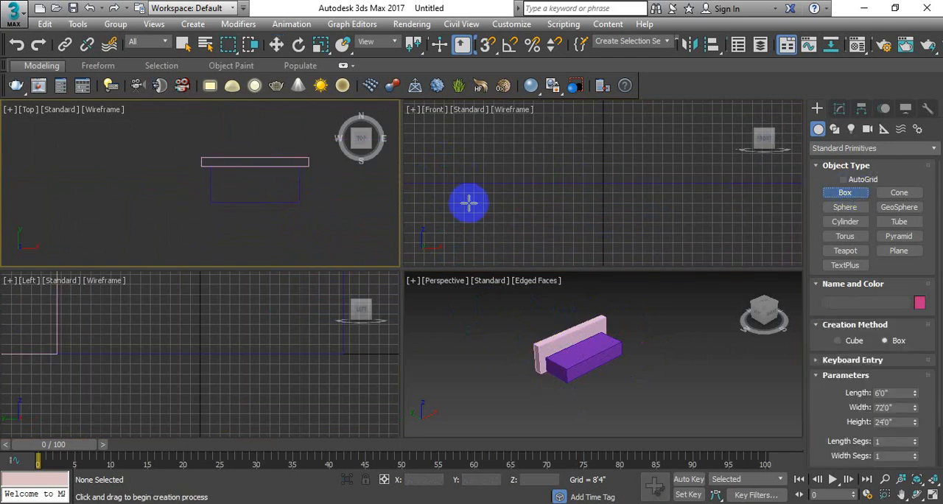
{"action": "left_click", "coordinate": [873, 360]}
{"action": "double_click", "coordinate": [877, 367]}
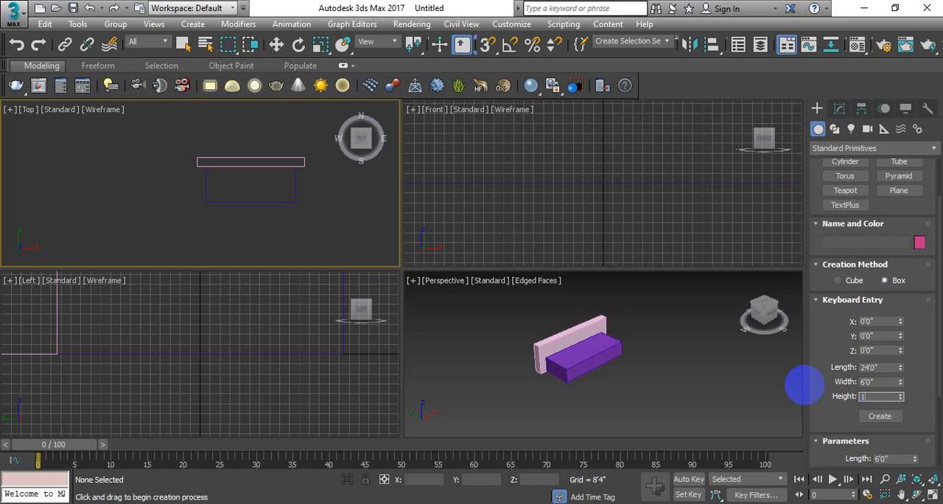
{"action": "type", "text": "8"}
{"action": "key", "text": "Return"}
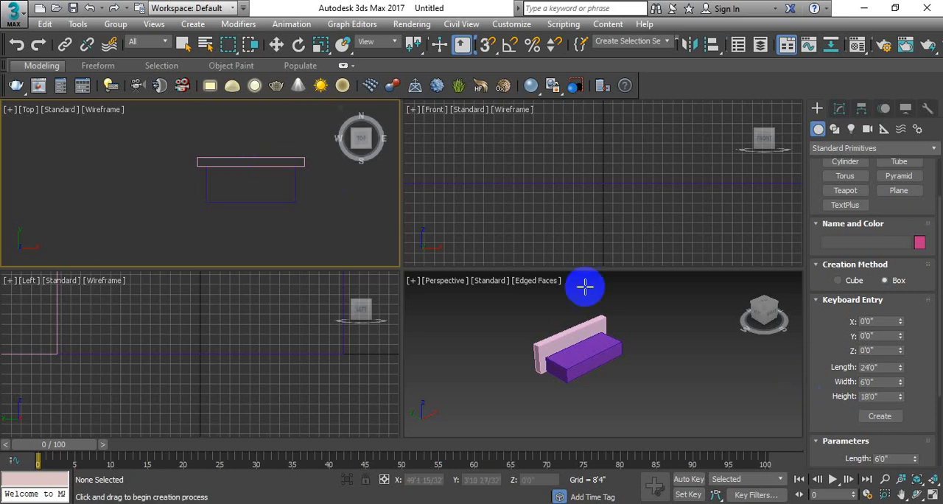
{"action": "left_click", "coordinate": [877, 416]}
{"action": "right_click", "coordinate": [249, 189]}
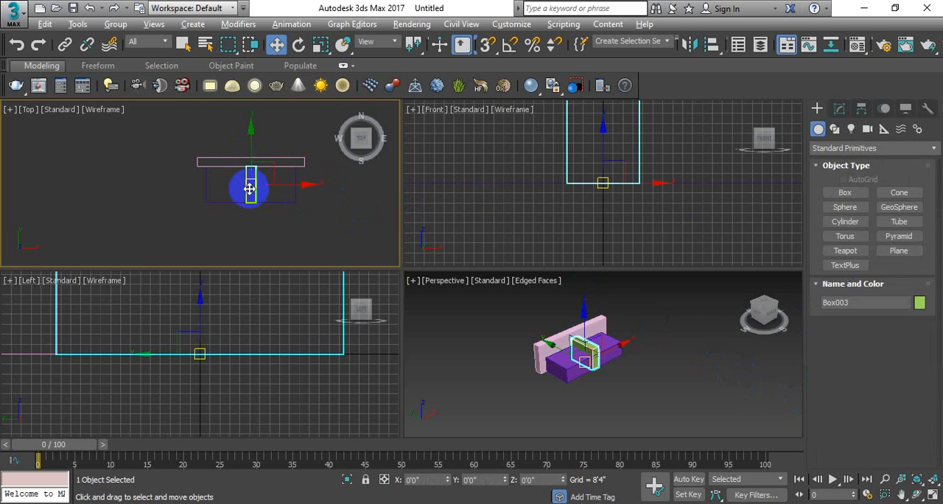
In the maximized Top viewport, move the new armrest box along X to about 33'0", flush with the backrest's east end.
{"action": "key", "text": "alt+w"}
{"action": "scroll", "coordinate": [559, 269], "scroll_direction": "up", "scroll_amount": 4}
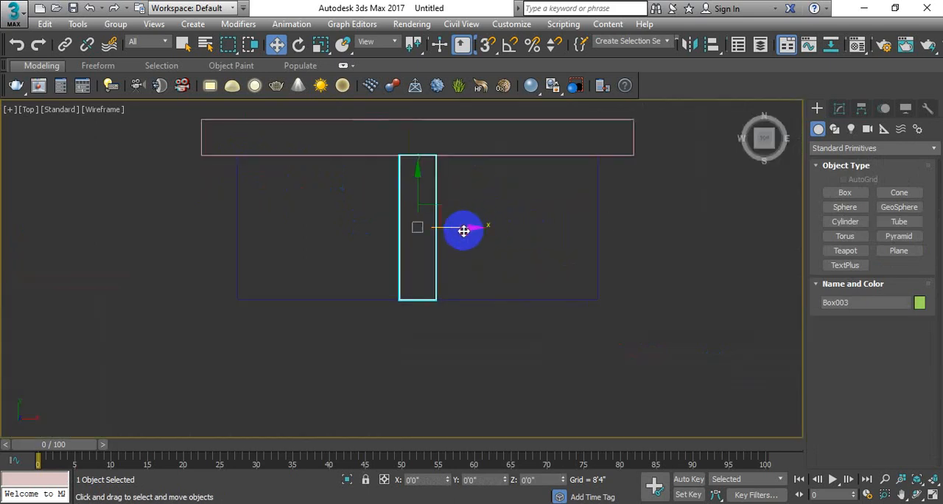
{"action": "left_click_drag", "start_coordinate": [463, 230], "coordinate": [648, 229]}
{"action": "scroll", "coordinate": [611, 225], "scroll_direction": "up", "scroll_amount": 2}
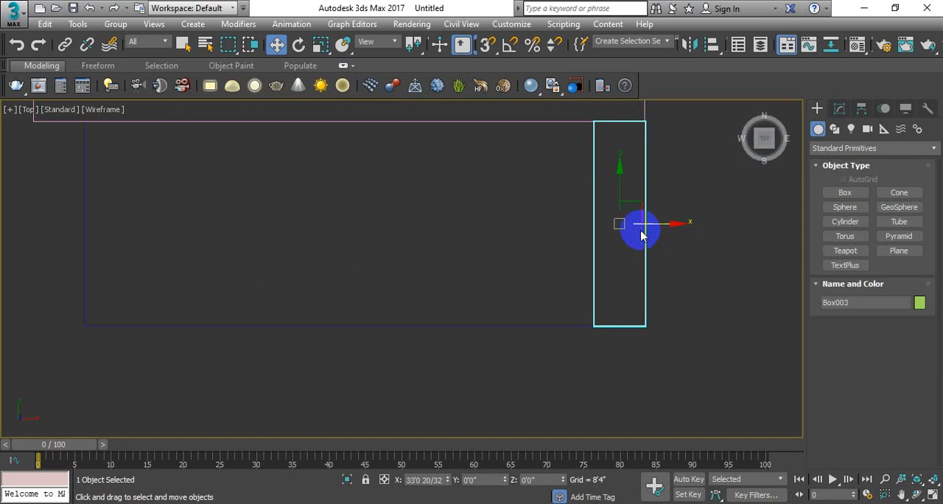
{"action": "scroll", "coordinate": [638, 230], "scroll_direction": "down", "scroll_amount": 2}
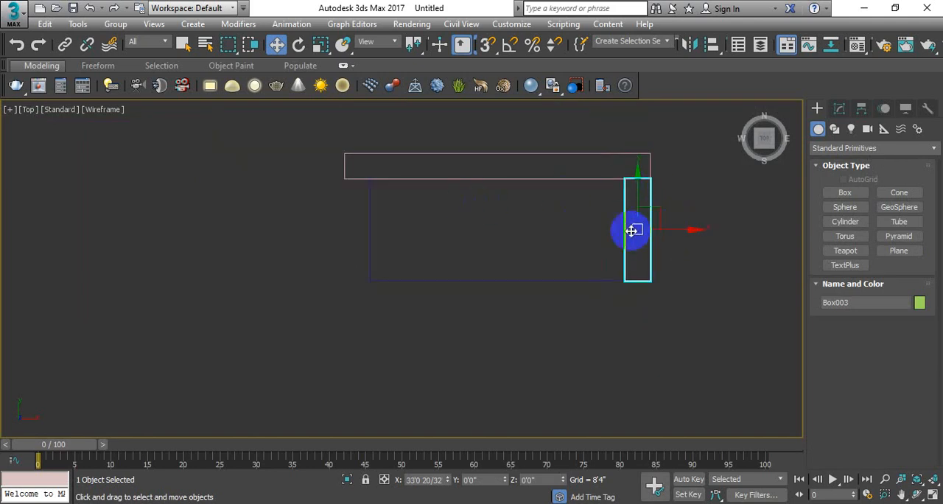
Create a second armrest box at the origin through Keyboard Entry with length 24'0", width 6'0" and height 18'0".
{"action": "left_click", "coordinate": [842, 193]}
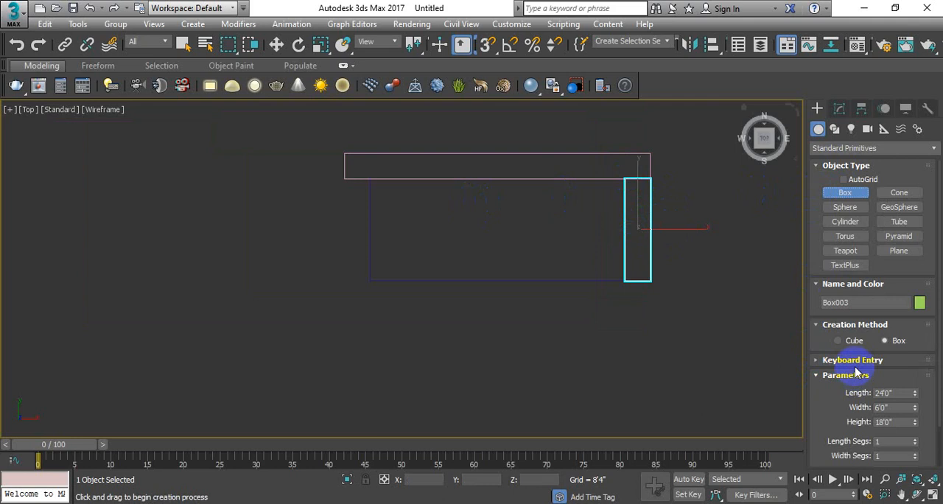
{"action": "left_click", "coordinate": [853, 360]}
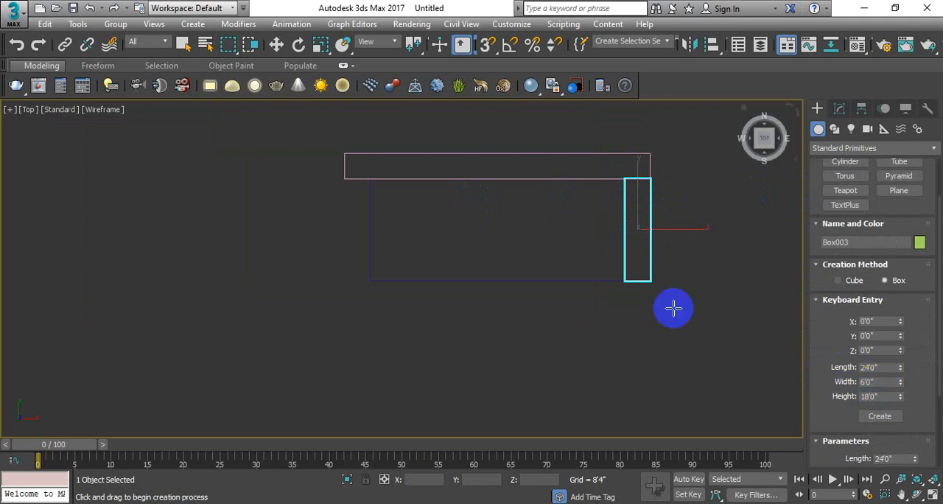
{"action": "middle_click_drag", "start_coordinate": [587, 268], "coordinate": [569, 267]}
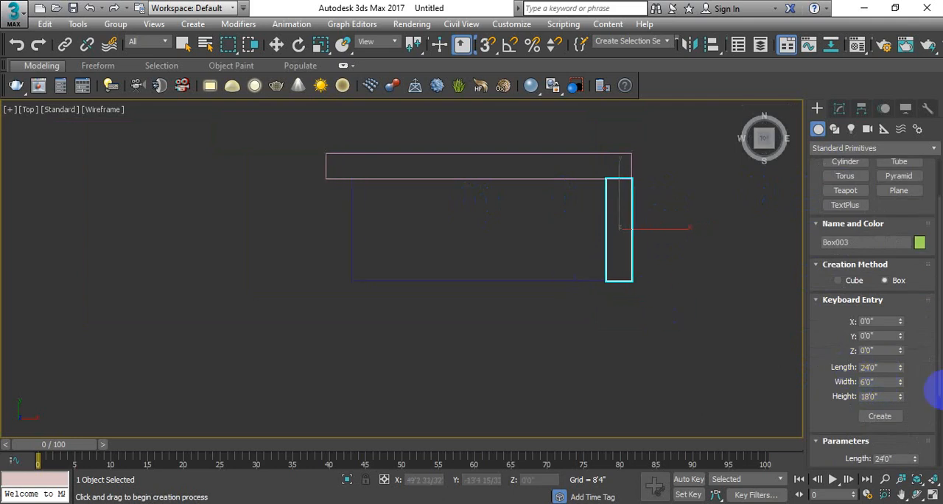
{"action": "left_click", "coordinate": [894, 420]}
{"action": "key", "text": "w"}
{"action": "middle_click_drag", "start_coordinate": [485, 207], "coordinate": [493, 218]}
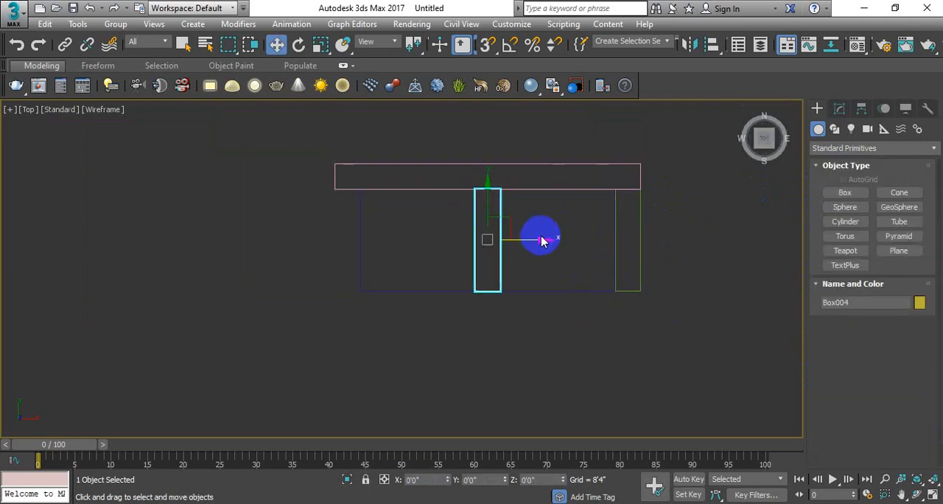
Move the second armrest along X to about -33'0", flush with the backrest's west end, and restore the four-viewport layout.
{"action": "left_click_drag", "start_coordinate": [543, 239], "coordinate": [403, 245]}
{"action": "scroll", "coordinate": [376, 242], "scroll_direction": "up", "scroll_amount": 3}
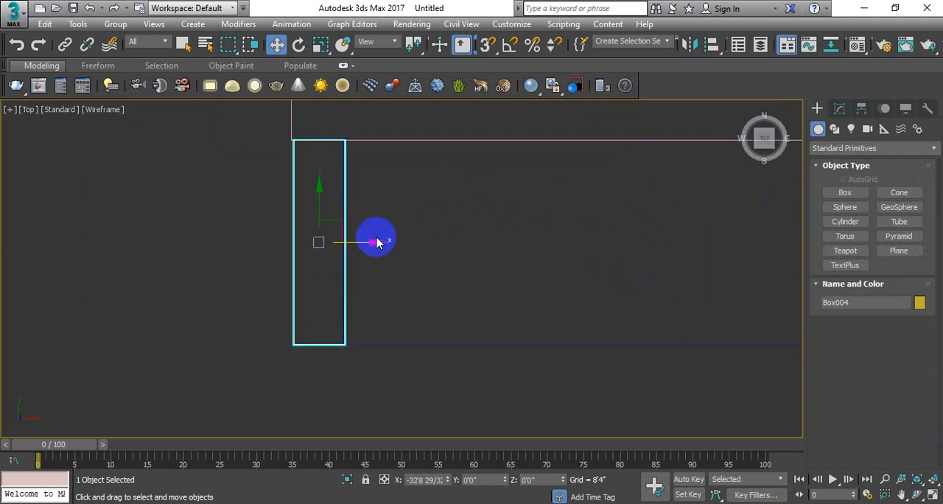
{"action": "left_click_drag", "start_coordinate": [379, 243], "coordinate": [377, 244]}
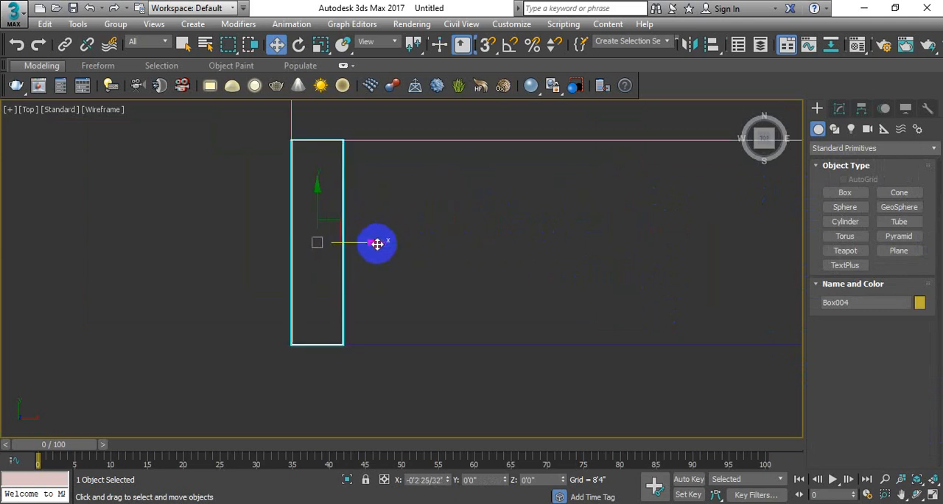
{"action": "key", "text": "alt+w"}
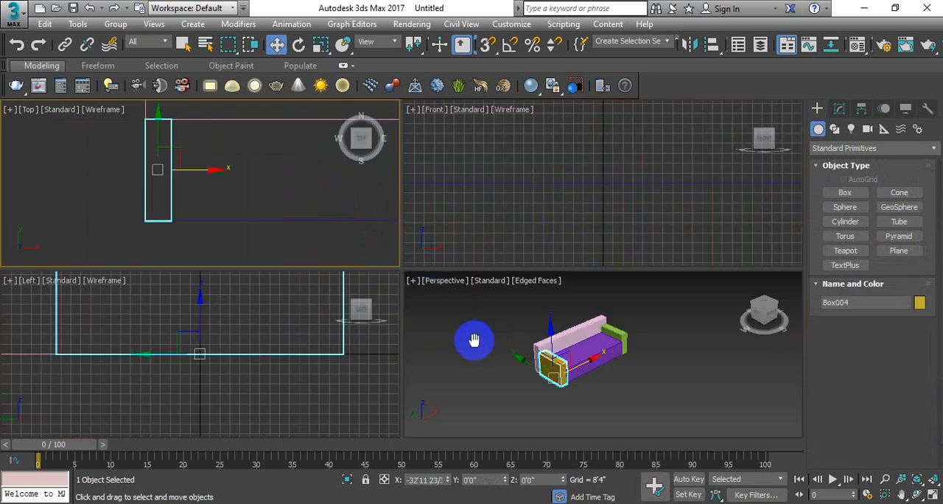
In the maximized Perspective viewport, select both armrests and the backrest together and set their object color to light salmon red.
{"action": "right_click", "coordinate": [464, 338]}
{"action": "key", "text": "alt+w"}
{"action": "middle_click_drag", "start_coordinate": [451, 283], "coordinate": [516, 271]}
{"action": "left_click", "coordinate": [555, 294]}
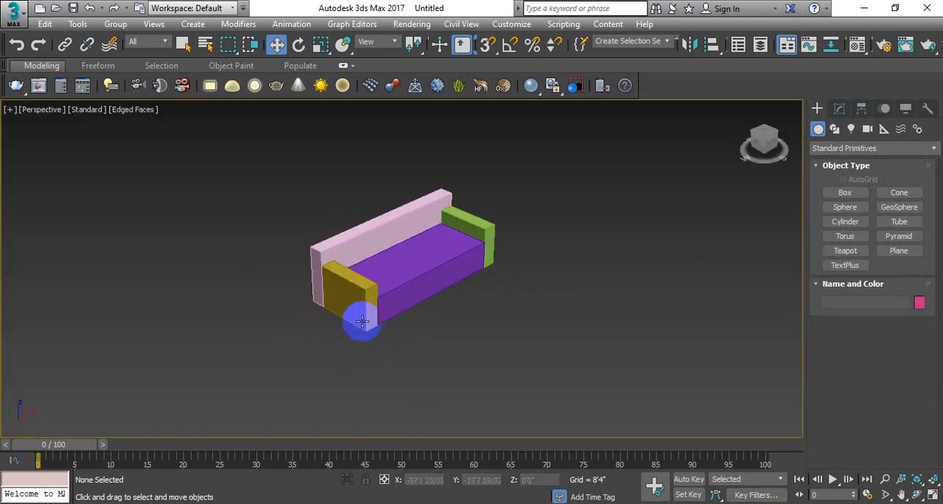
{"action": "left_click", "coordinate": [411, 272]}
{"action": "left_click", "coordinate": [368, 299]}
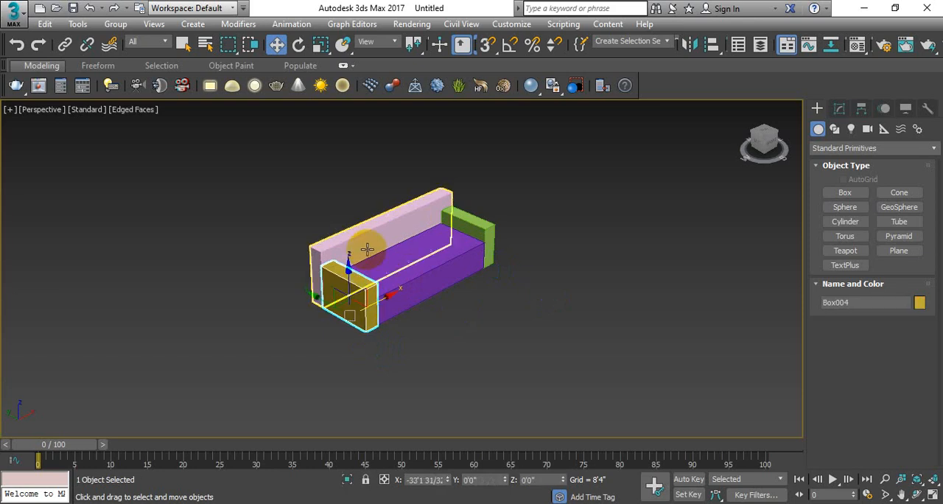
{"action": "left_click", "coordinate": [373, 232], "text": "ctrl"}
{"action": "left_click", "coordinate": [464, 219], "text": "ctrl"}
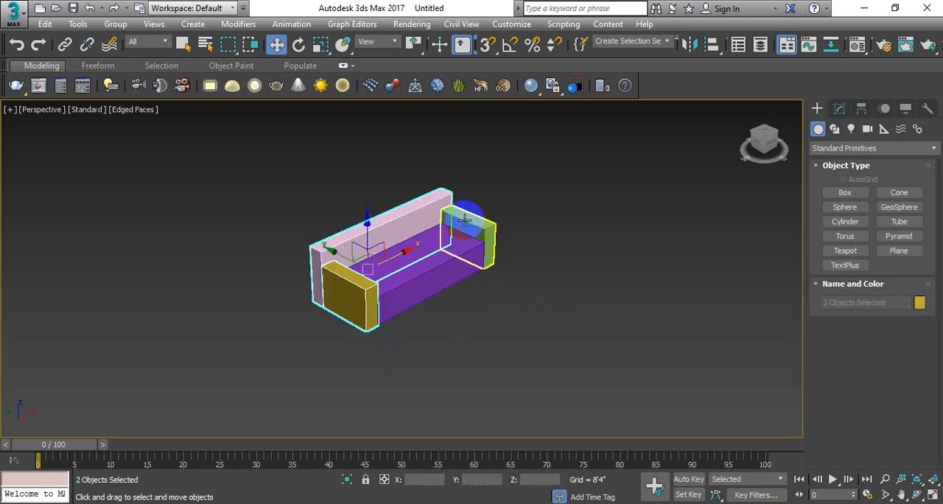
{"action": "left_click", "coordinate": [920, 302]}
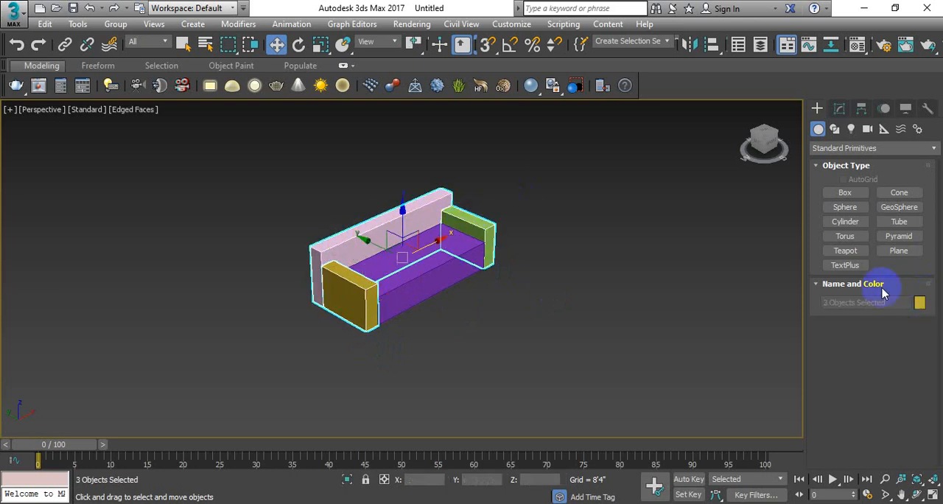
{"action": "left_click", "coordinate": [363, 215]}
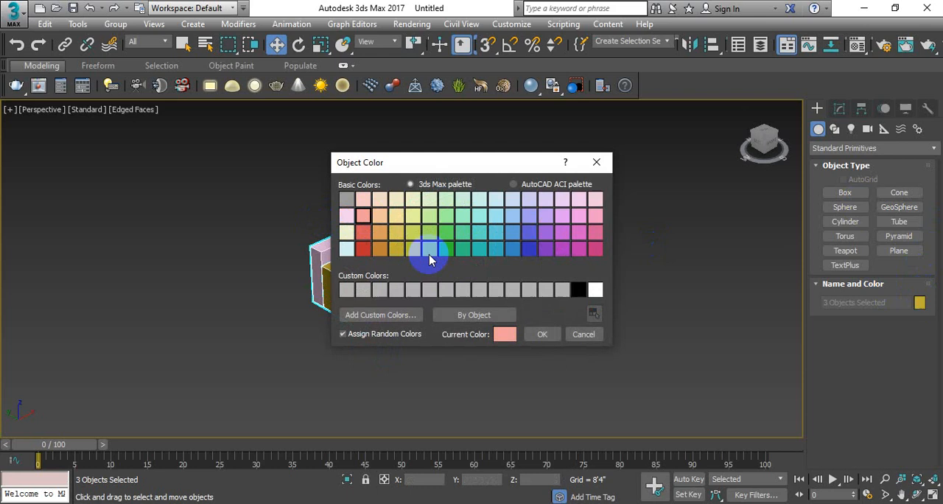
{"action": "left_click", "coordinate": [542, 334]}
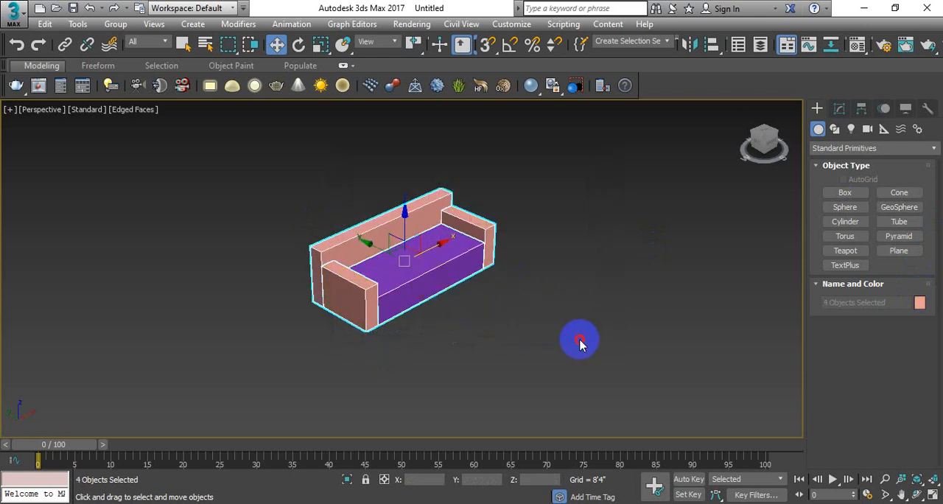
Set the seat box's object color to dark red and clear the selection.
{"action": "left_click", "coordinate": [420, 258]}
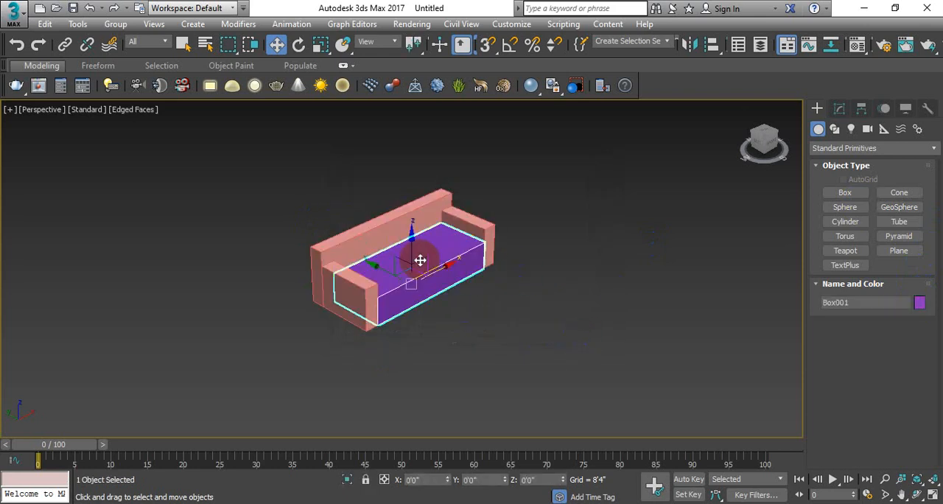
{"action": "left_click", "coordinate": [918, 303]}
{"action": "left_click", "coordinate": [363, 248]}
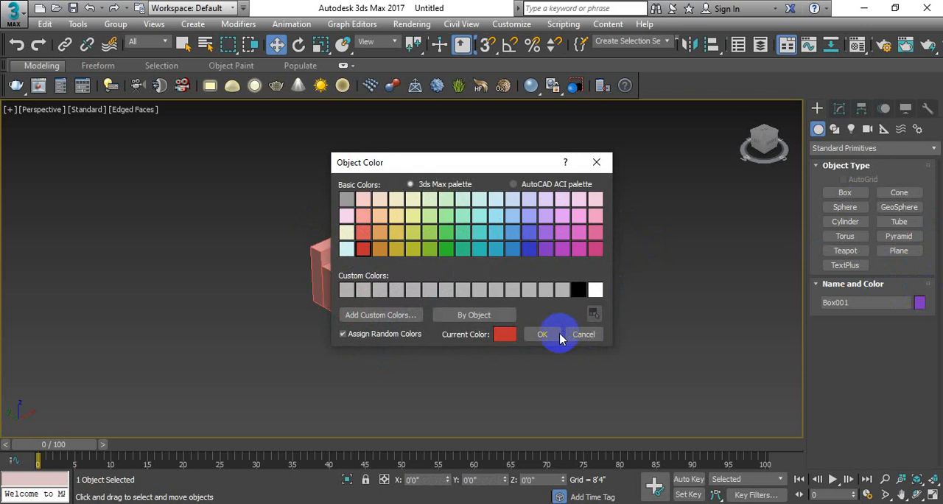
{"action": "left_click", "coordinate": [558, 334]}
{"action": "left_click", "coordinate": [585, 315]}
In the maximized Top viewport, create a cushion box at the origin through Keyboard Entry with length 24'0", width 20'0" and height 0'2".
{"action": "key", "text": "alt+w"}
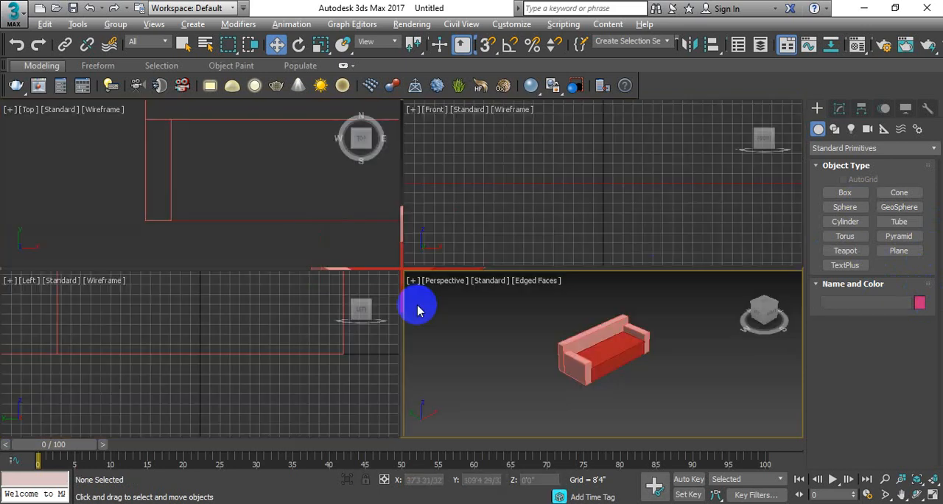
{"action": "left_click", "coordinate": [262, 216]}
{"action": "key", "text": "alt+w"}
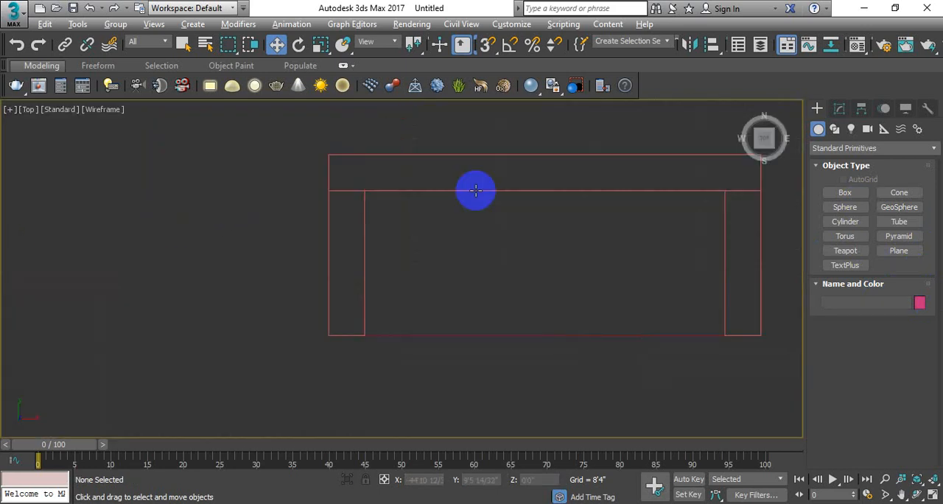
{"action": "left_click", "coordinate": [840, 192]}
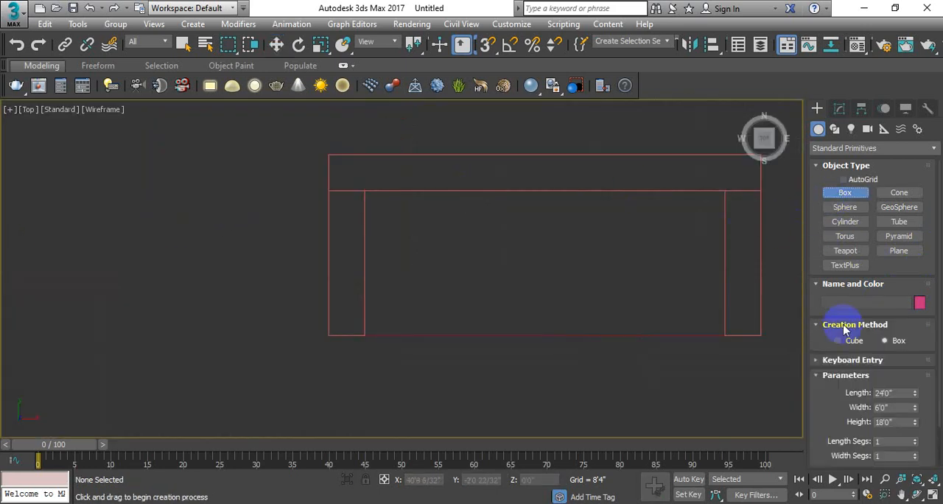
{"action": "left_click", "coordinate": [847, 360]}
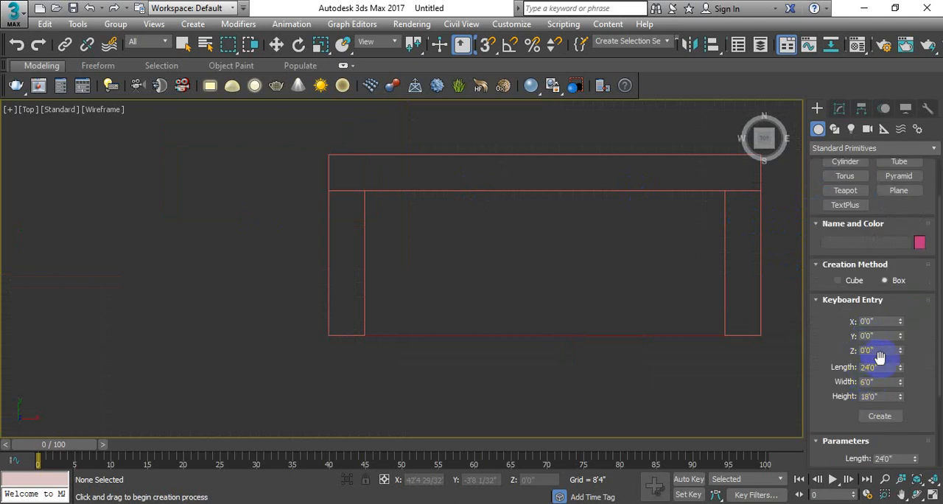
{"action": "type", "text": "5"}
{"action": "key", "text": "Return"}
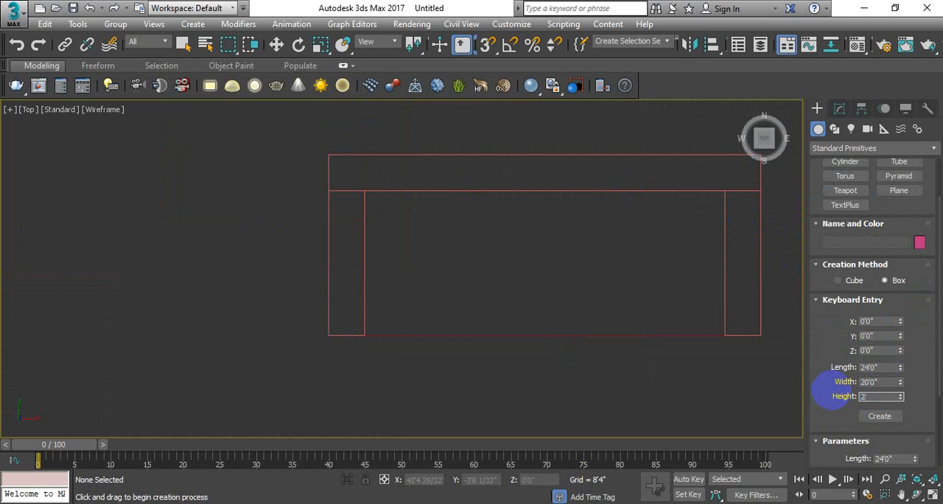
{"action": "middle_click_drag", "start_coordinate": [588, 251], "coordinate": [568, 248]}
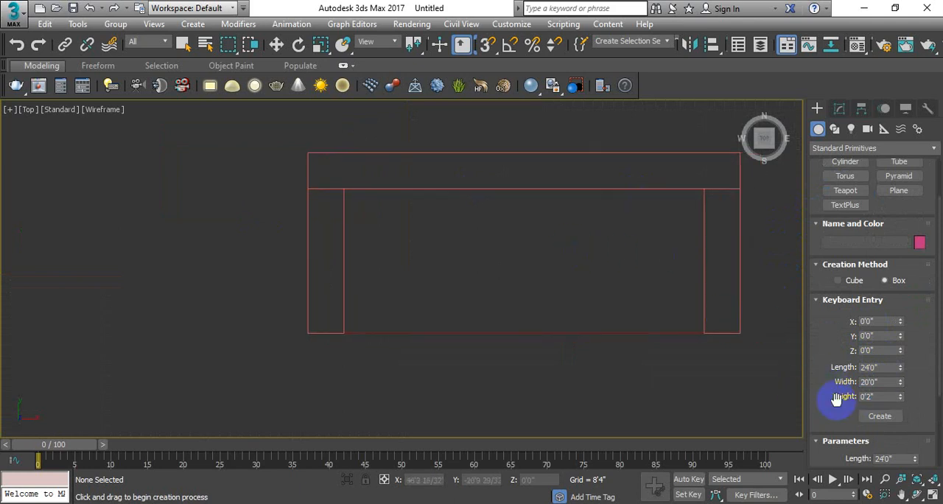
{"action": "left_click", "coordinate": [886, 418]}
{"action": "key", "text": "w"}
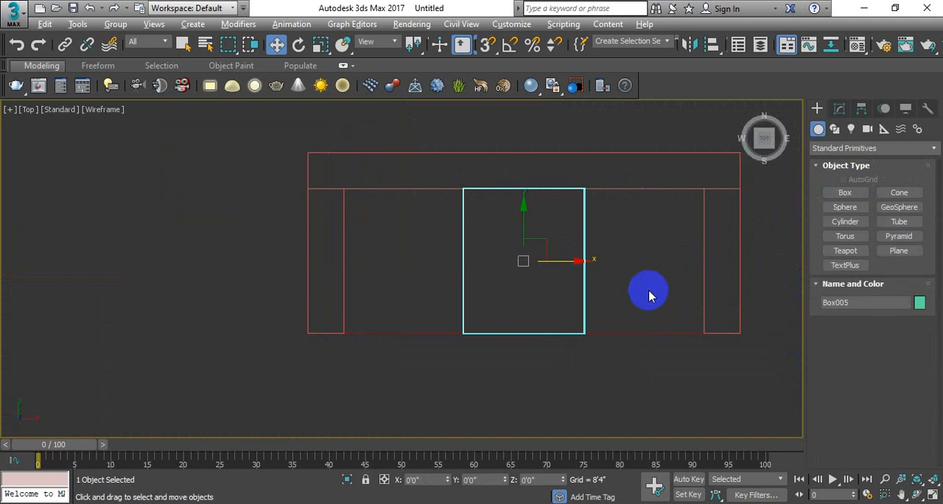
Raise the cushion box in the Front viewport to a world Z of about 12'2", resting on top of the seat.
{"action": "key", "text": "alt+w"}
{"action": "middle_click_drag", "start_coordinate": [639, 332], "coordinate": [639, 330]}
{"action": "scroll", "coordinate": [613, 169], "scroll_direction": "down", "scroll_amount": 6}
{"action": "middle_click_drag", "start_coordinate": [611, 156], "coordinate": [611, 173]}
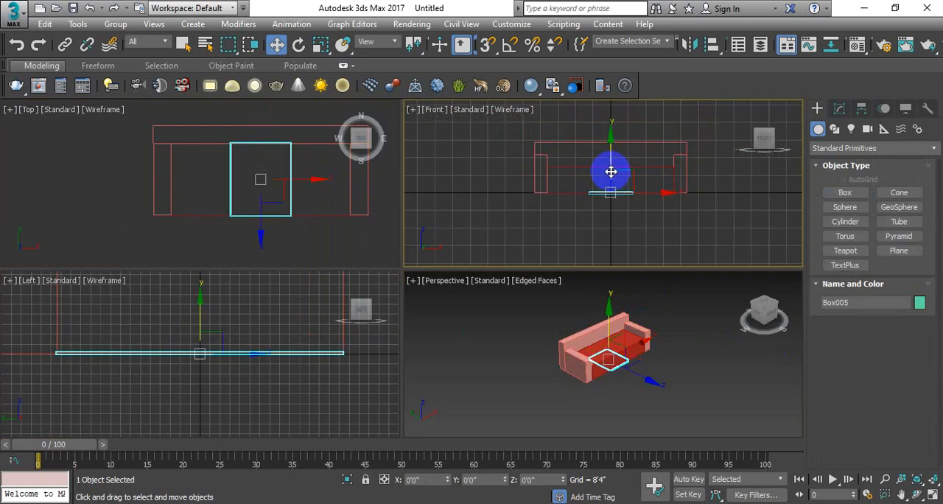
{"action": "left_click_drag", "start_coordinate": [609, 163], "coordinate": [613, 137]}
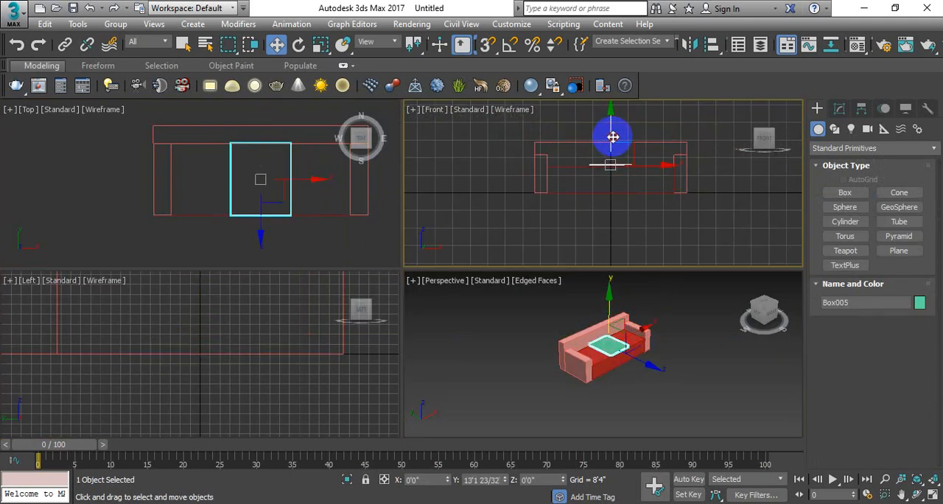
{"action": "scroll", "coordinate": [612, 147], "scroll_direction": "up", "scroll_amount": 8}
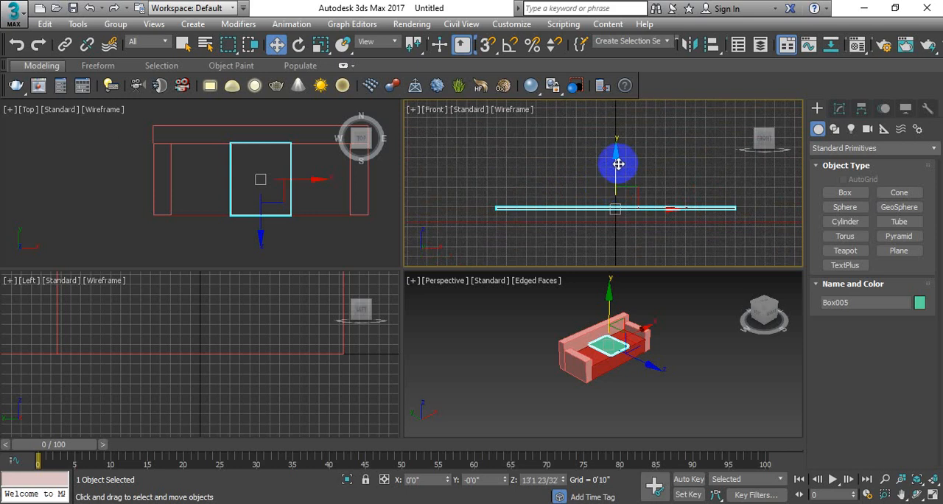
{"action": "left_click_drag", "start_coordinate": [615, 157], "coordinate": [610, 169]}
{"action": "scroll", "coordinate": [299, 207], "scroll_direction": "down", "scroll_amount": 4}
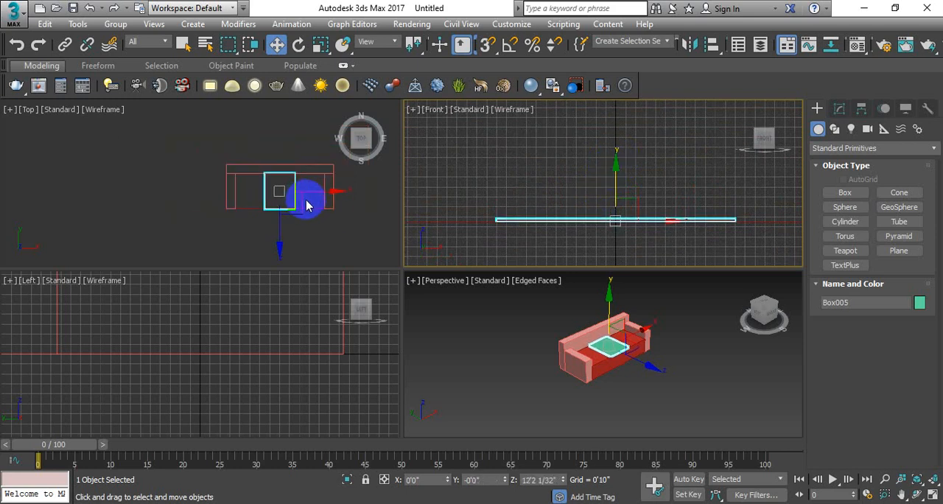
In the maximized Top viewport, clone the cushion as one copy along X to about 19'10", filling the gap beside the right armrest.
{"action": "key", "text": "alt+w"}
{"action": "scroll", "coordinate": [537, 235], "scroll_direction": "up", "scroll_amount": 4}
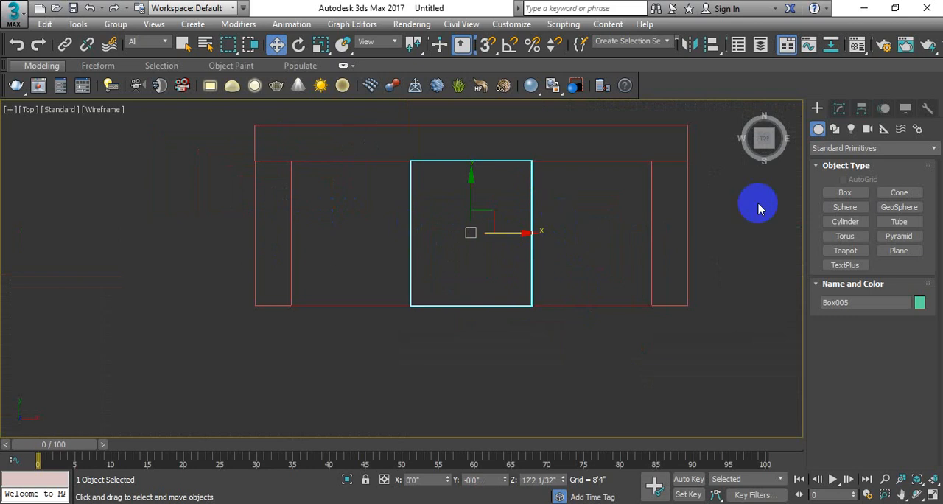
{"action": "left_click", "coordinate": [840, 194]}
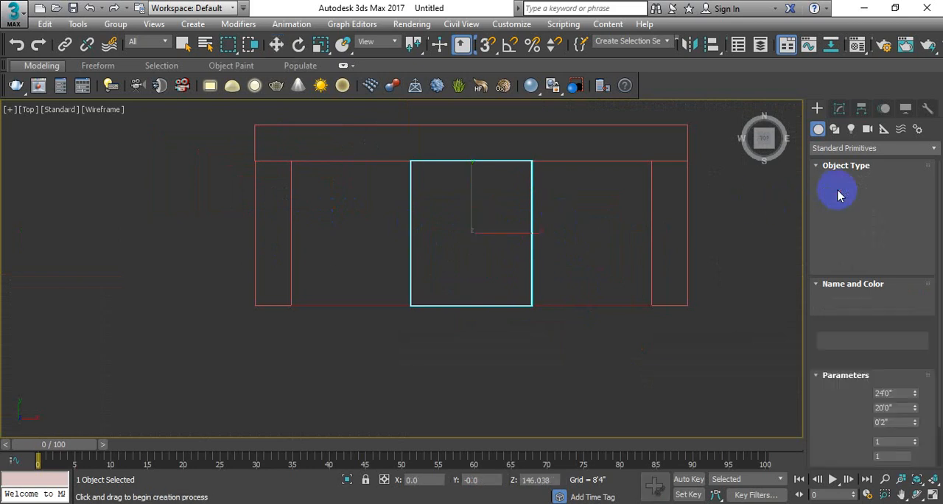
{"action": "right_click", "coordinate": [617, 224]}
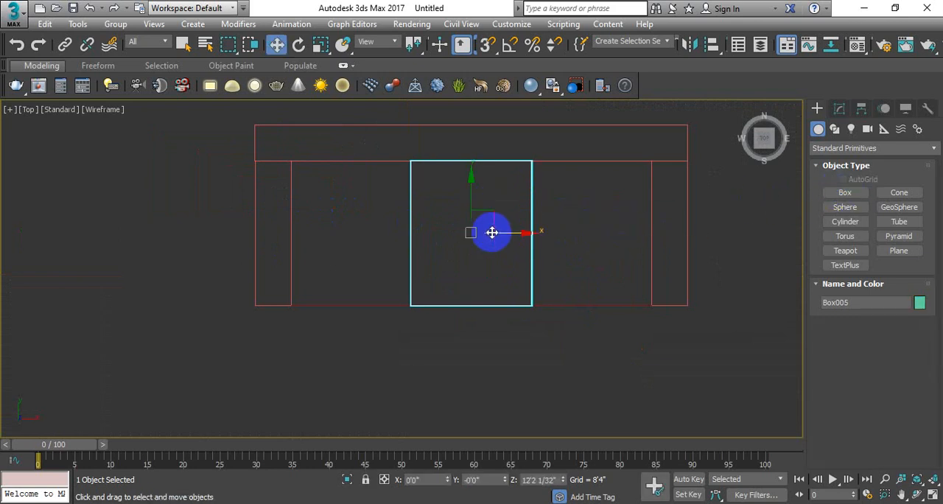
{"action": "left_click_drag", "start_coordinate": [492, 233], "coordinate": [623, 243]}
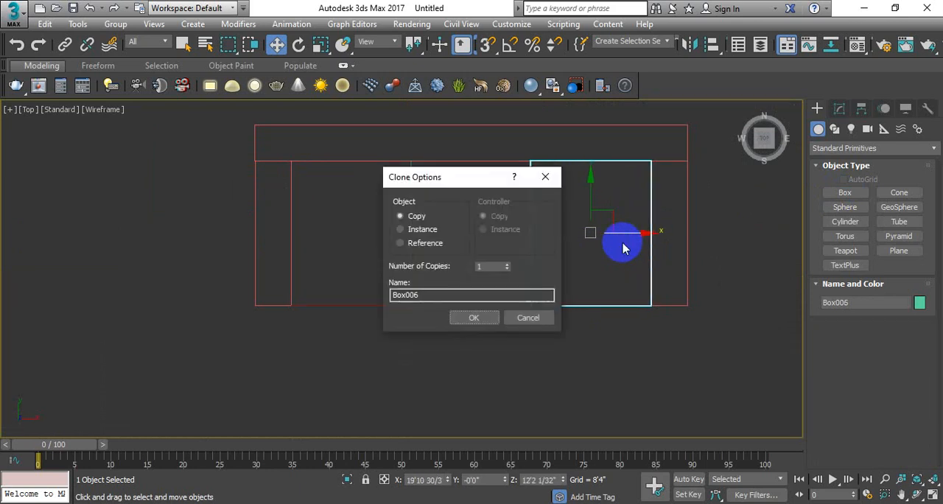
{"action": "left_click_drag", "start_coordinate": [459, 177], "coordinate": [125, 170]}
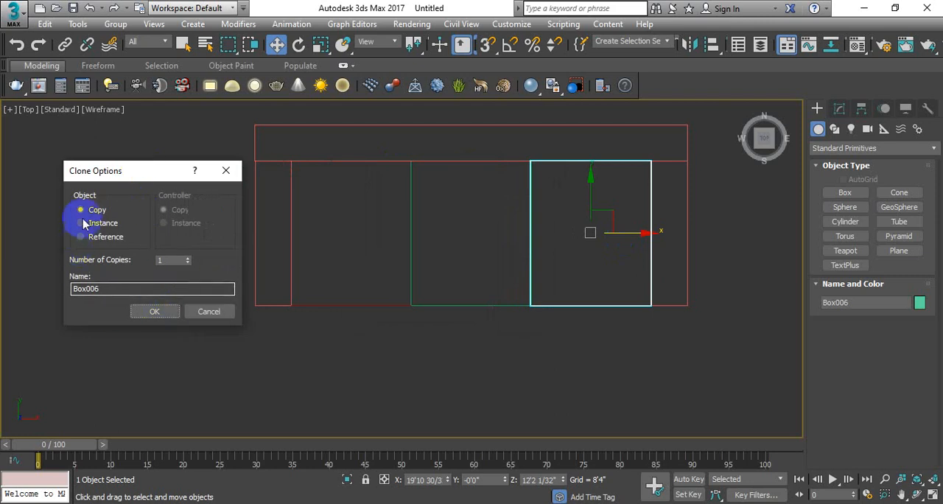
{"action": "left_click", "coordinate": [154, 310]}
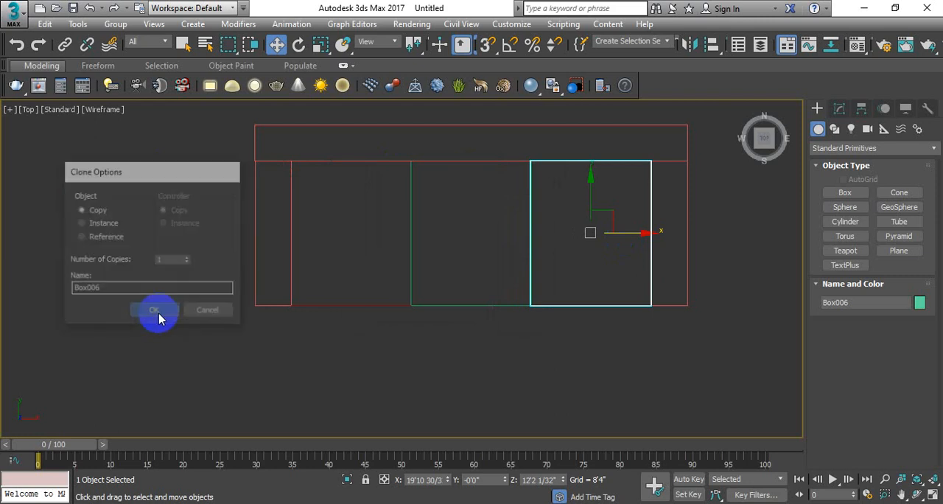
Clone the cushion along X to about -20'0" as one copy, filling the gap beside the left armrest, and clear the selection.
{"action": "left_click", "coordinate": [640, 241]}
{"action": "left_click", "coordinate": [649, 238]}
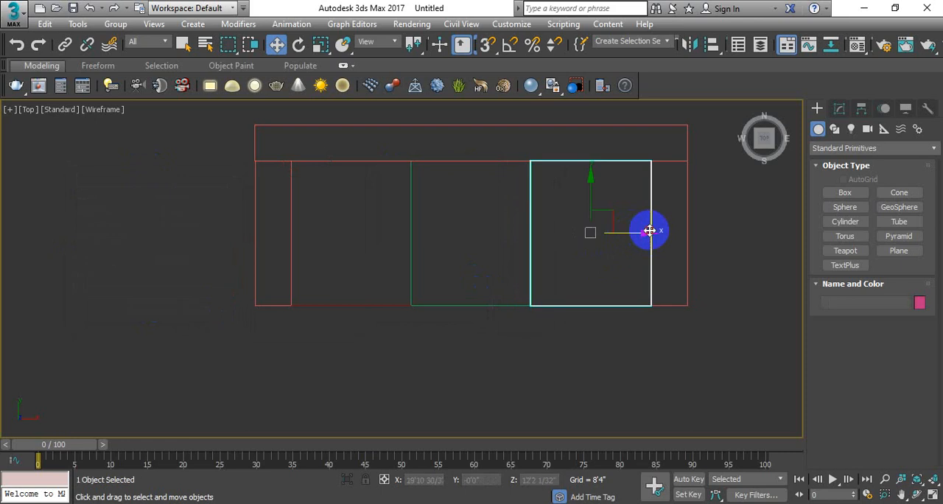
{"action": "left_click_drag", "start_coordinate": [649, 237], "coordinate": [409, 221], "text": "shift"}
{"action": "left_click", "coordinate": [475, 316]}
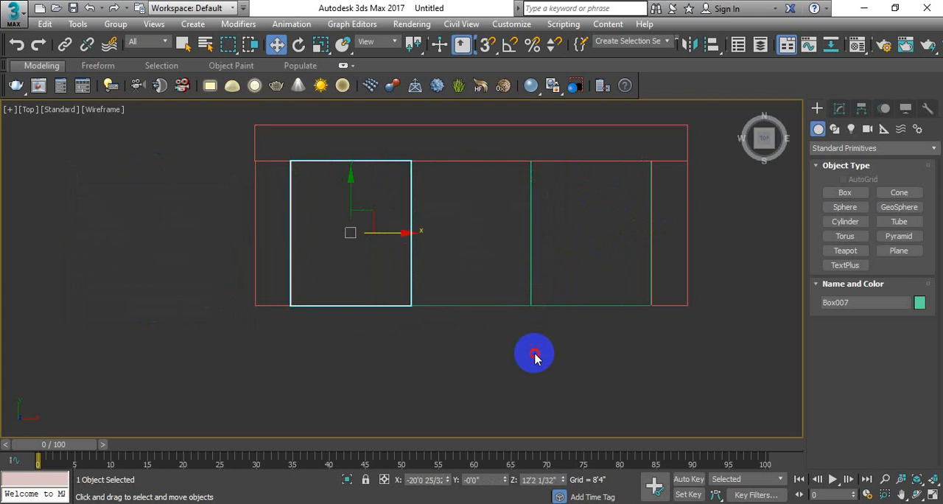
{"action": "left_click", "coordinate": [535, 352]}
In the maximized Perspective viewport, select all three seat cushions, set their object color to medium coral red and clear the selection.
{"action": "key", "text": "alt+w"}
{"action": "left_click", "coordinate": [479, 338]}
{"action": "key", "text": "alt+w"}
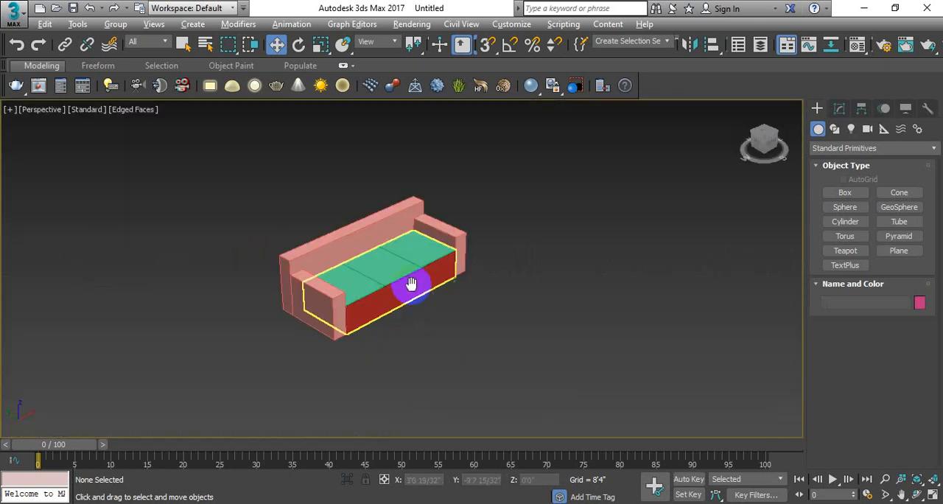
{"action": "scroll", "coordinate": [380, 273], "scroll_direction": "up", "scroll_amount": 5}
{"action": "left_click", "coordinate": [366, 263]}
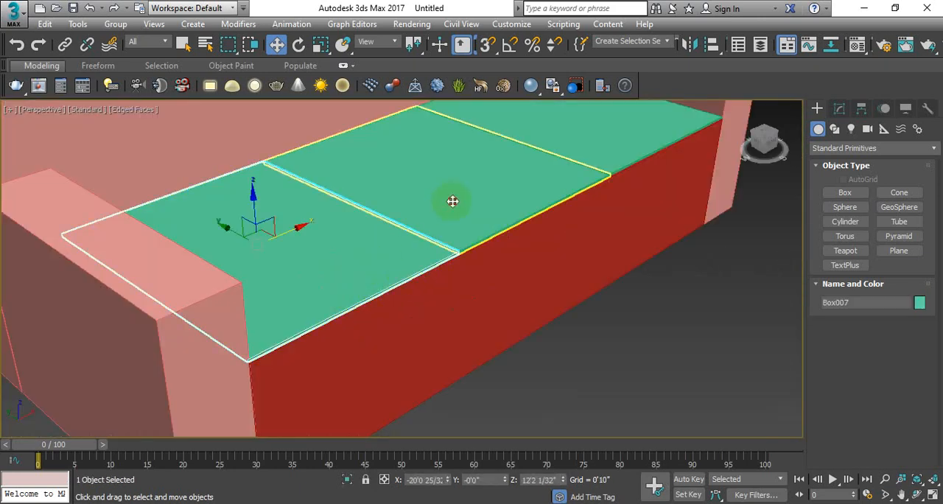
{"action": "left_click", "coordinate": [486, 184], "text": "ctrl"}
{"action": "left_click", "coordinate": [551, 164], "text": "ctrl"}
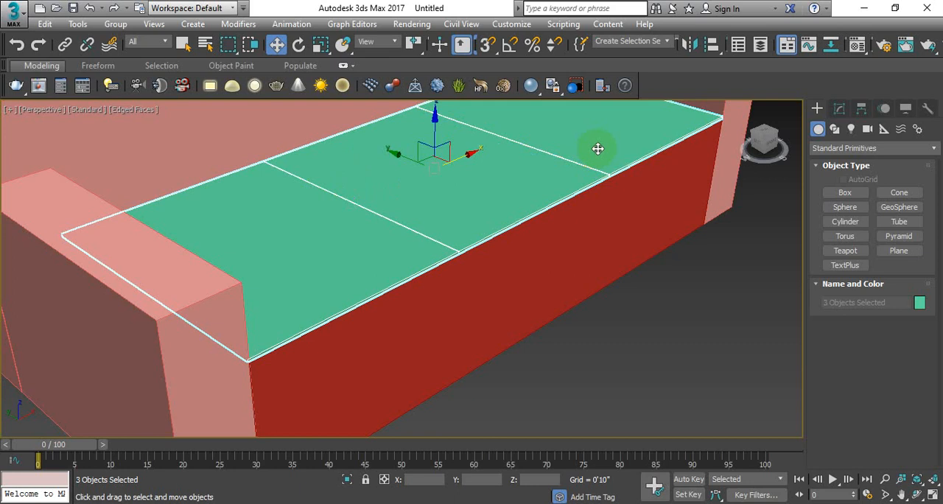
{"action": "left_click", "coordinate": [919, 302]}
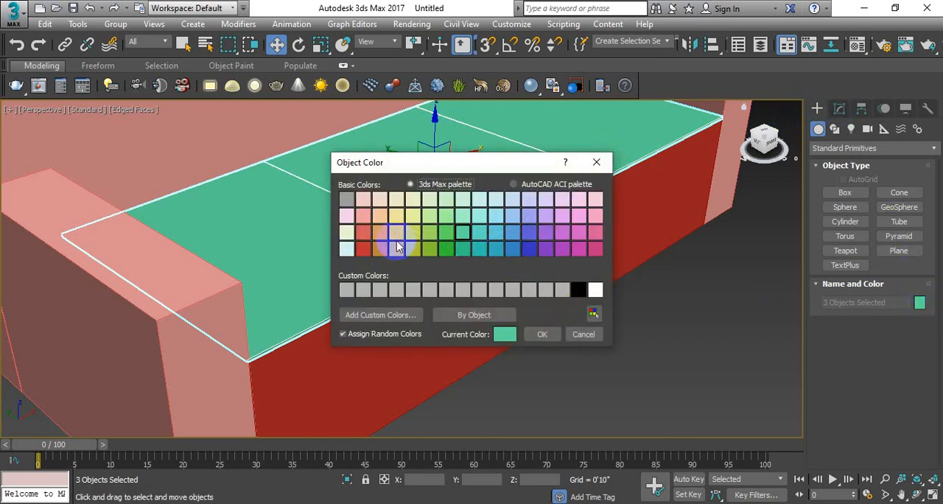
{"action": "left_click", "coordinate": [363, 232]}
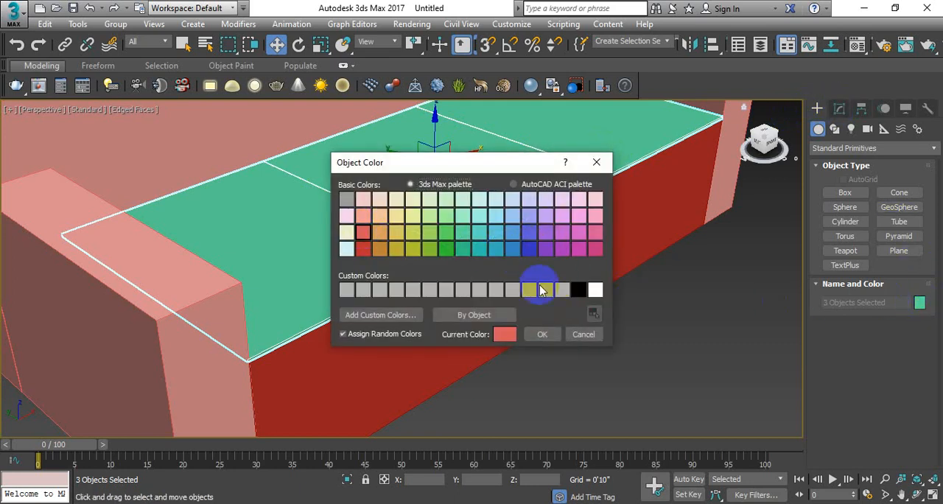
{"action": "left_click", "coordinate": [542, 333]}
{"action": "scroll", "coordinate": [656, 316], "scroll_direction": "down", "scroll_amount": 5}
{"action": "middle_click_drag", "start_coordinate": [664, 300], "coordinate": [551, 302]}
{"action": "left_click", "coordinate": [680, 297]}
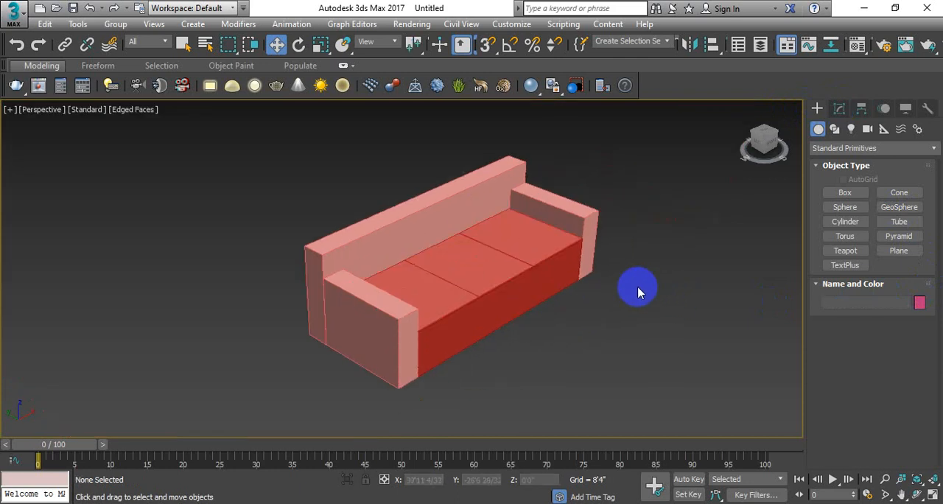
{"action": "middle_click_drag", "start_coordinate": [633, 289], "coordinate": [543, 253], "text": "alt"}
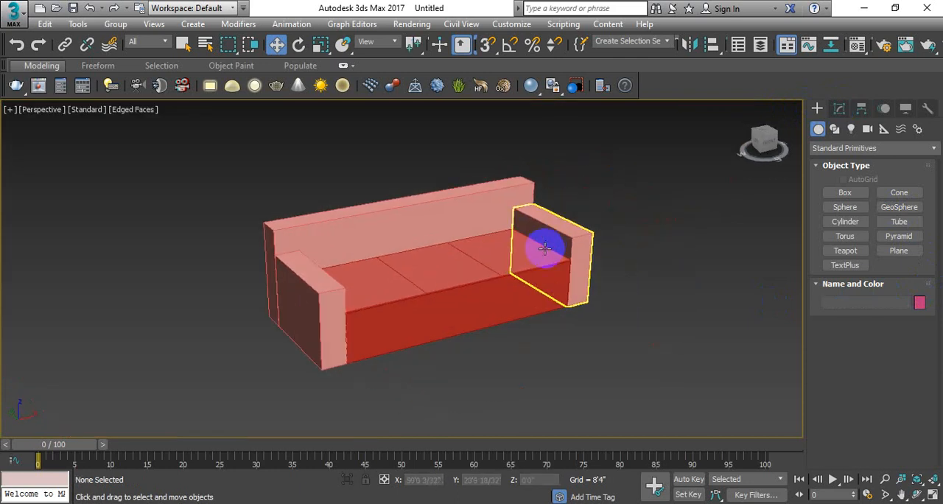
{"action": "scroll", "coordinate": [486, 260], "scroll_direction": "up", "scroll_amount": 3}
{"action": "middle_click_drag", "start_coordinate": [486, 260], "coordinate": [511, 232], "text": "alt"}
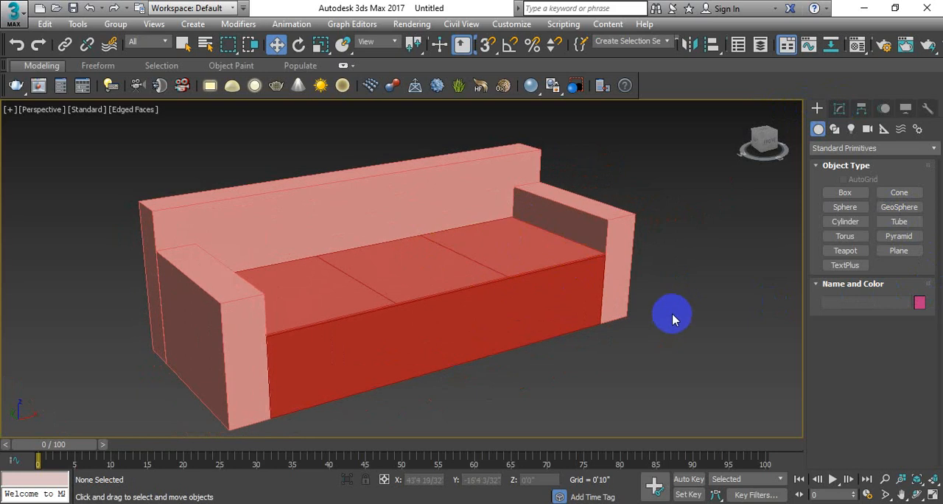